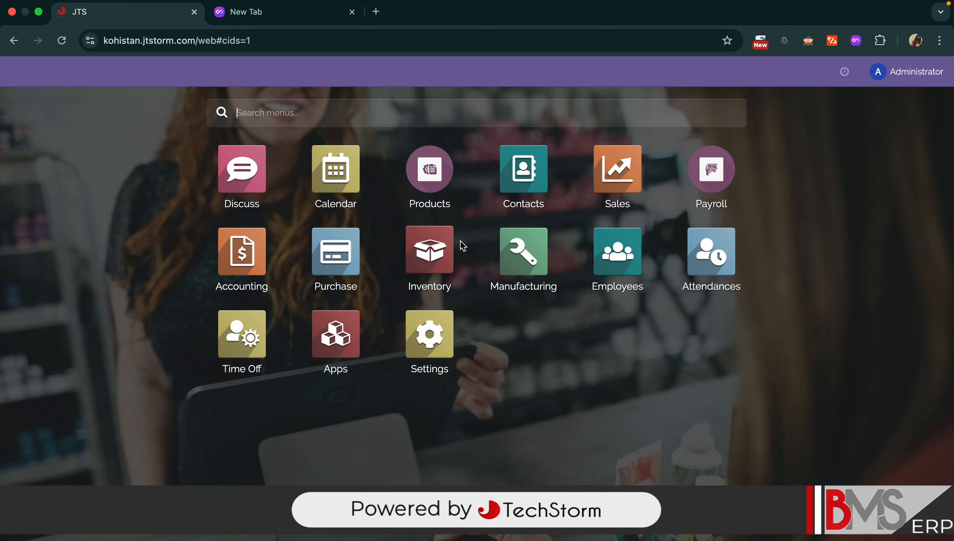
- Open the Inventory app from the home screen to view its operations dashboard
left_click(434, 236)
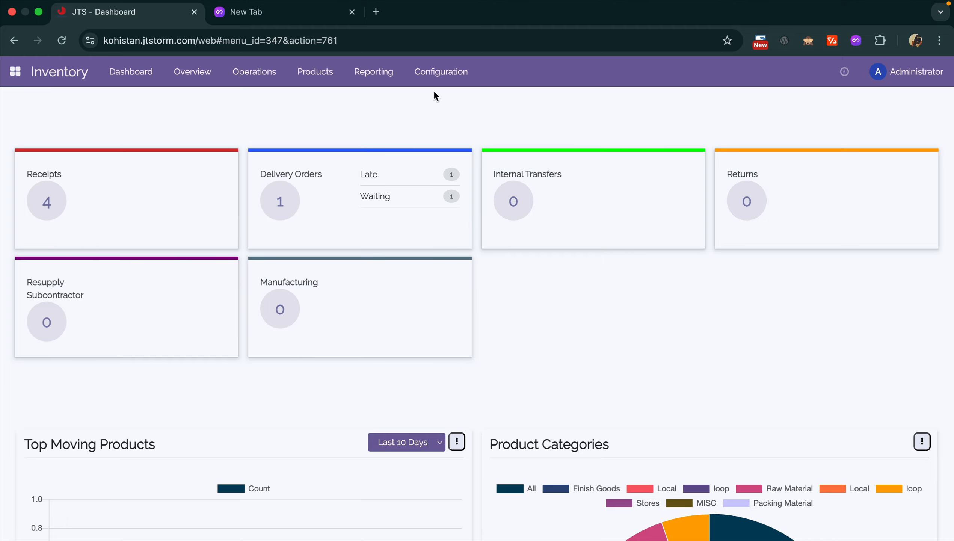
left_click(319, 71)
left_click(320, 92)
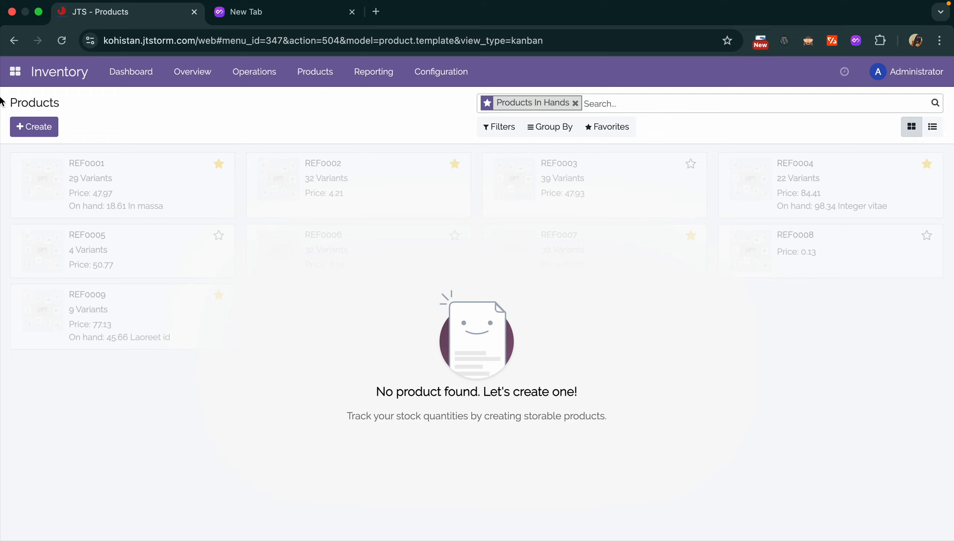
left_click(145, 69)
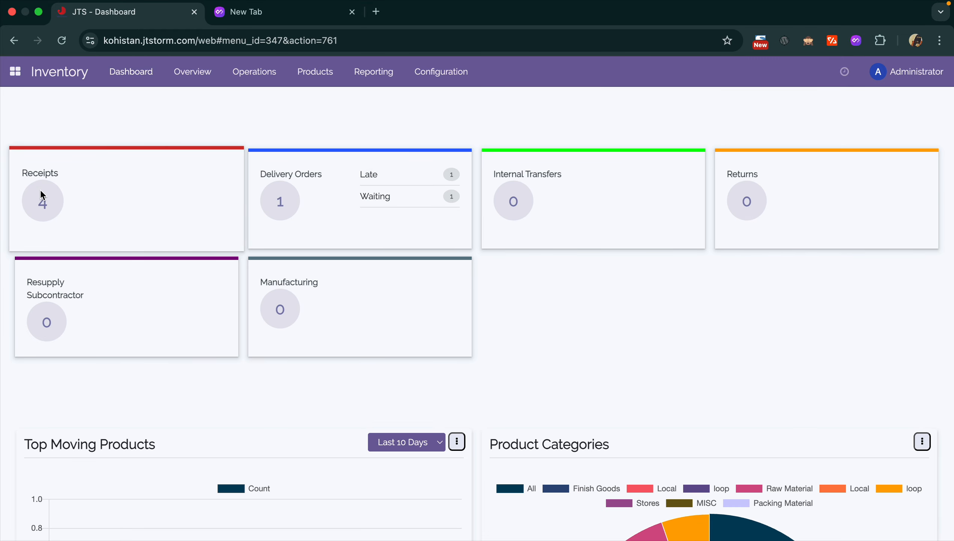
scroll(244, 259, "down", 15)
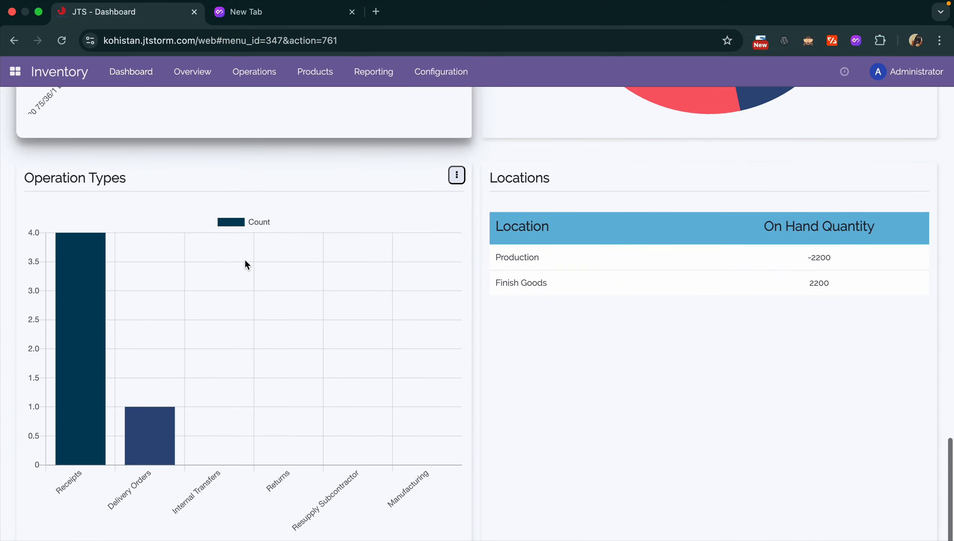
scroll(245, 259, "up", 15)
scroll(244, 259, "up", 1)
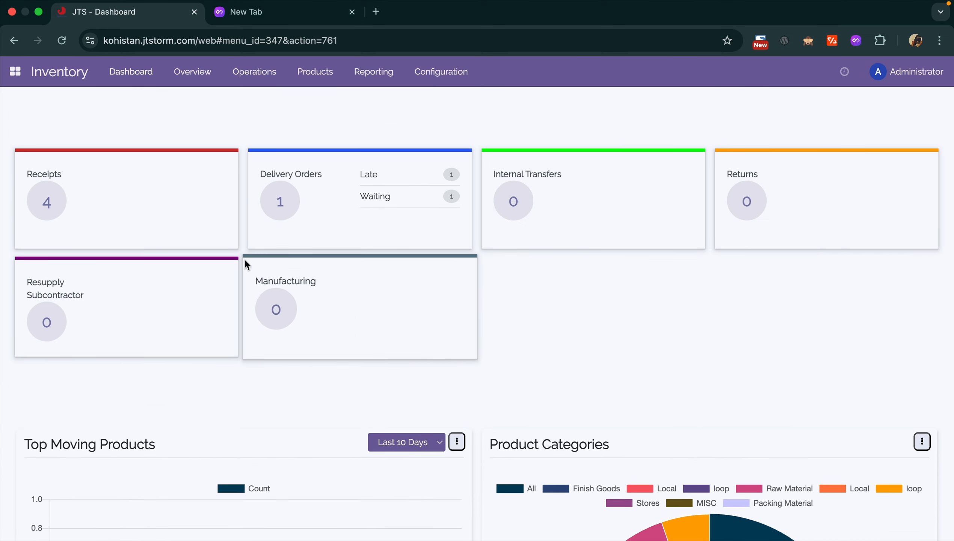
scroll(224, 457, "down", 6)
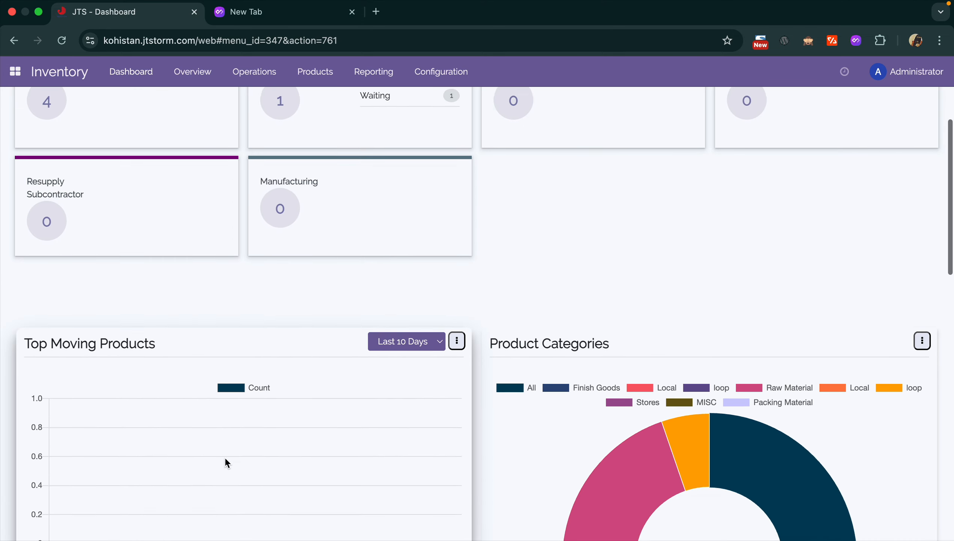
scroll(226, 459, "down", 12)
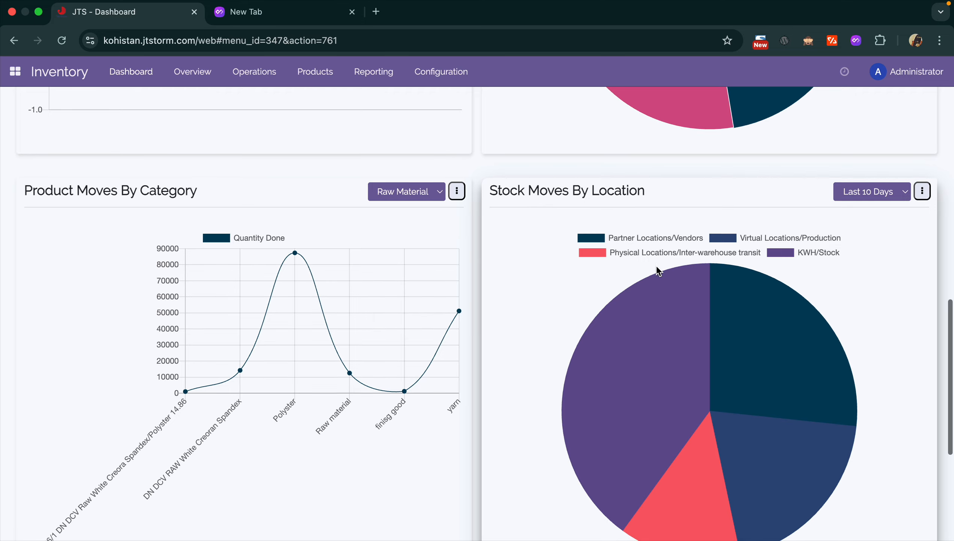
scroll(656, 266, "down", 10)
scroll(655, 265, "up", 20)
scroll(657, 267, "up", 4)
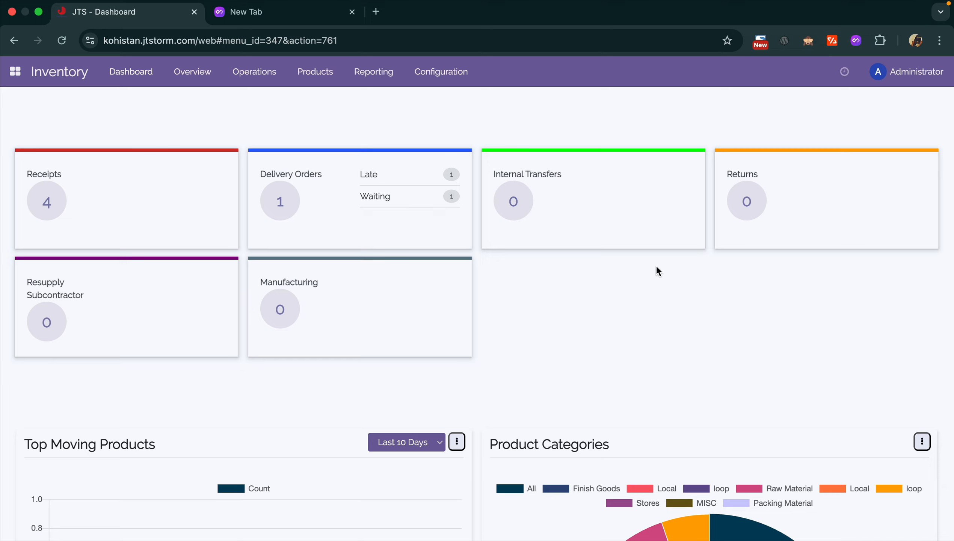
left_click(452, 74)
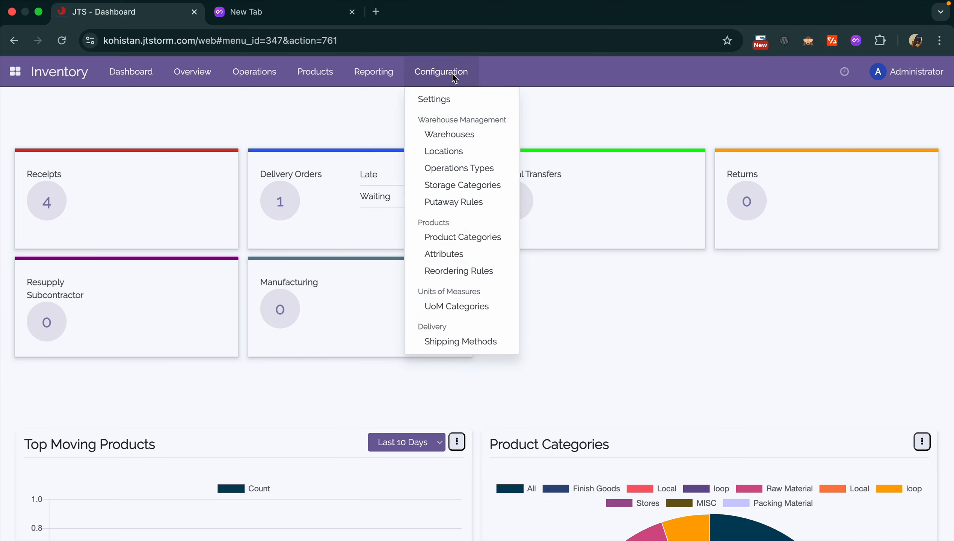
- Review the Kohistan Warehouse record from the warehouses list
left_click(453, 136)
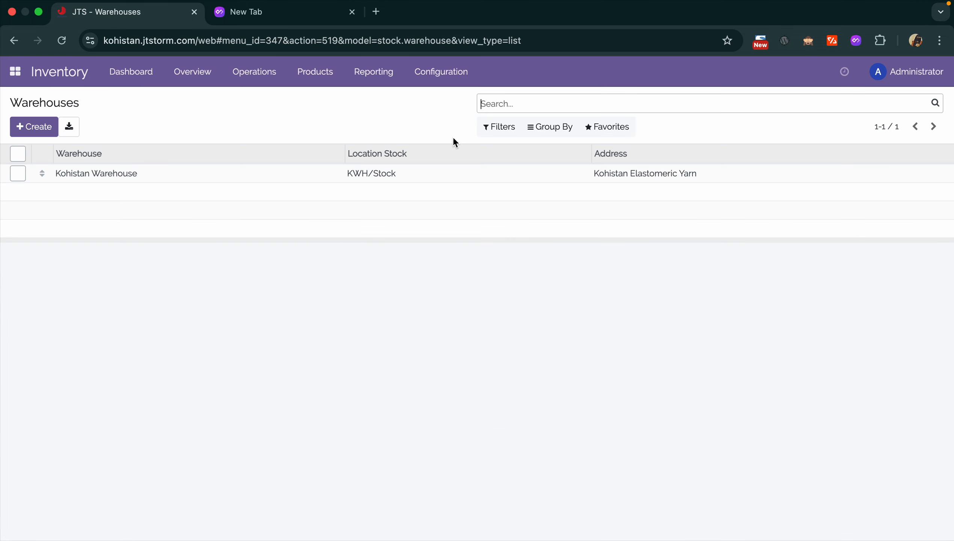
left_click(267, 174)
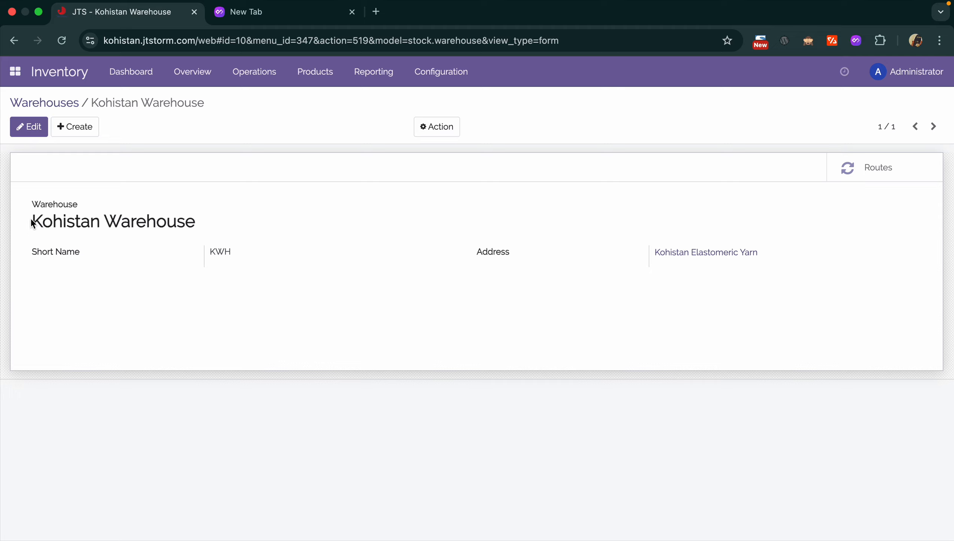
left_click_drag(30, 220, 230, 220)
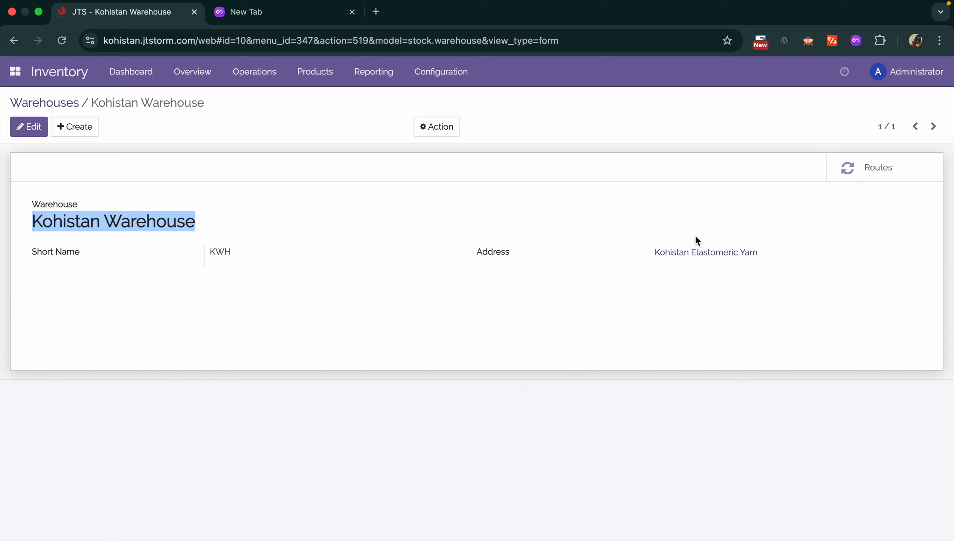
- List all 17 stock locations by removing the Internal filter
left_click(420, 71)
left_click(447, 148)
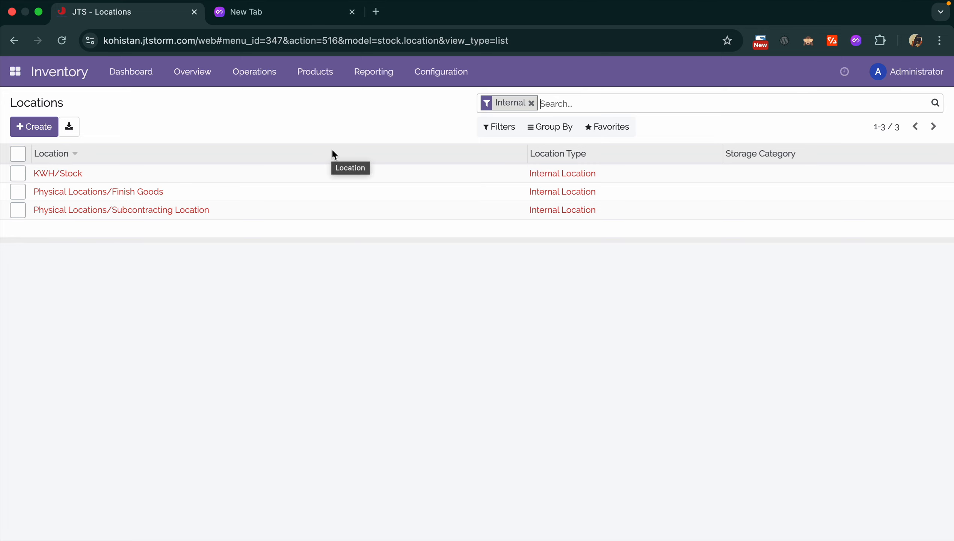
left_click(531, 103)
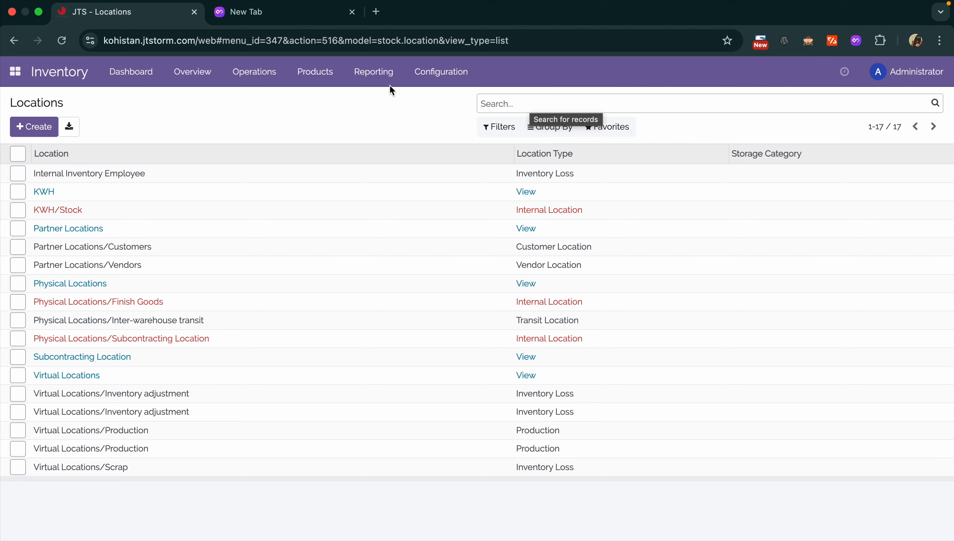
left_click(436, 70)
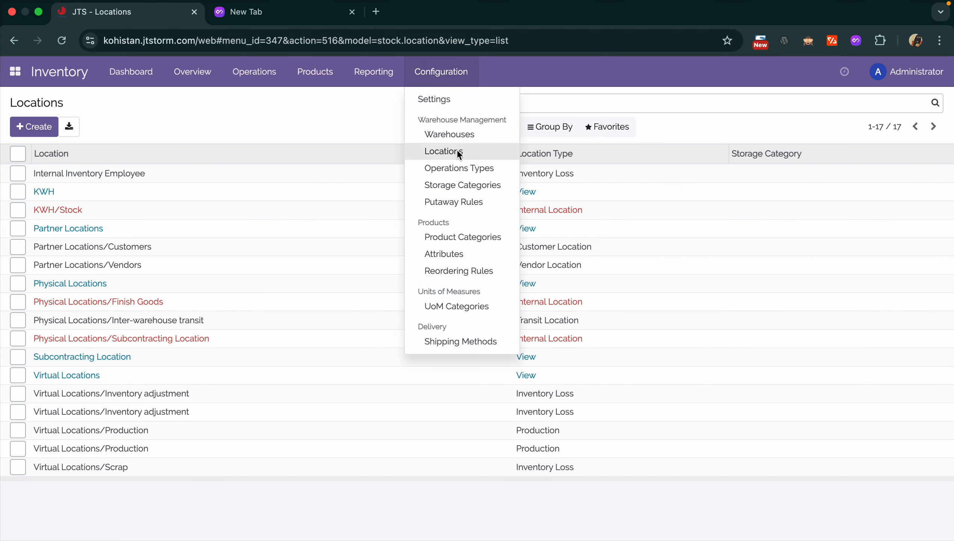
- Browse Product Categories, discard an unnamed draft category, and inspect the All category's AVCO valuation
left_click(448, 243)
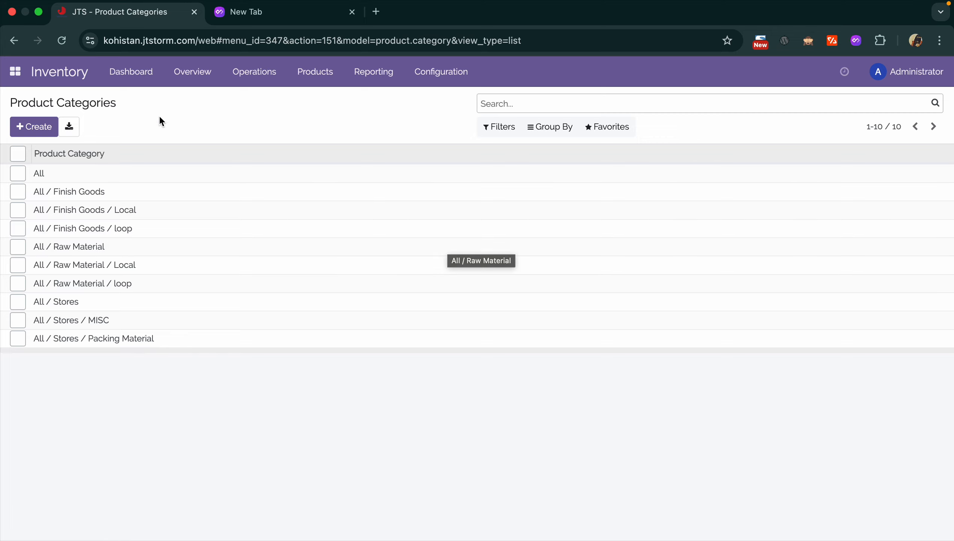
left_click(34, 126)
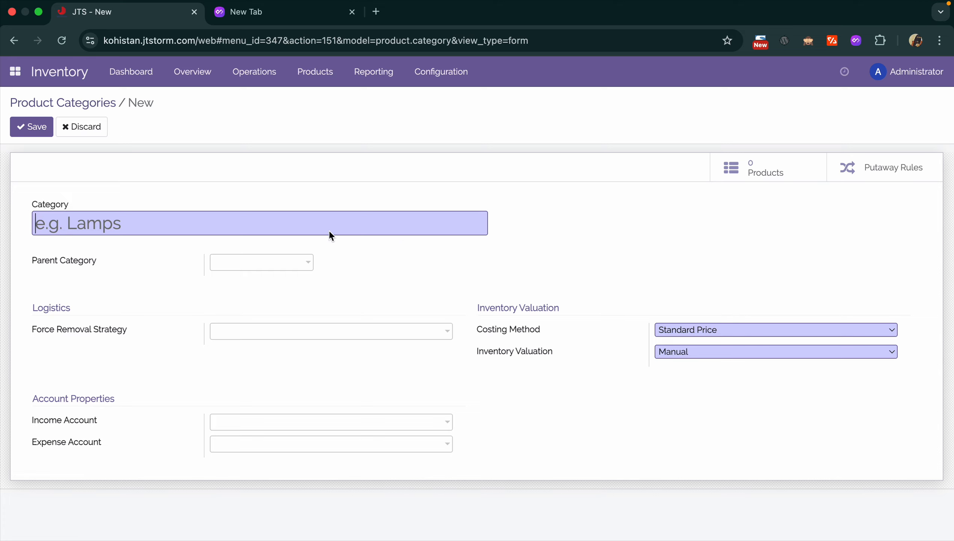
left_click(38, 131)
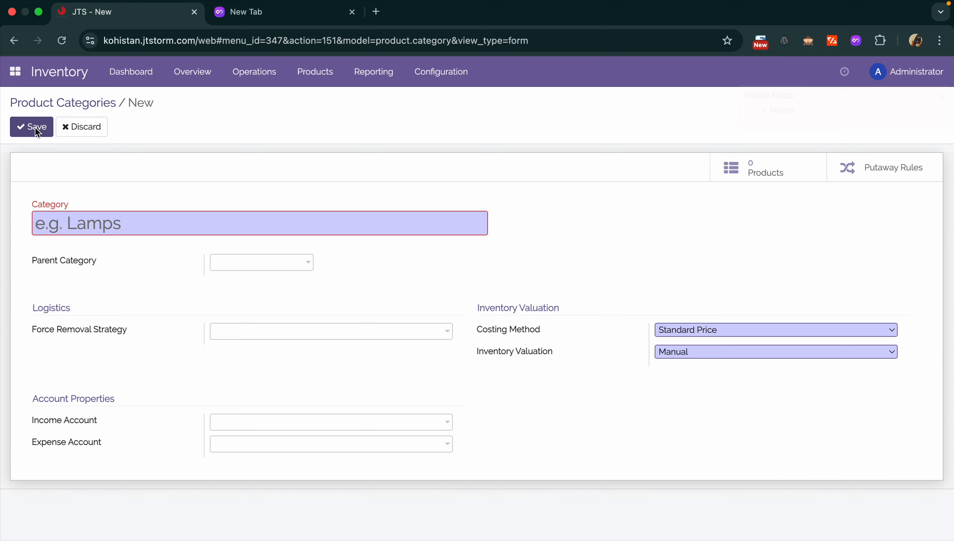
left_click(92, 105)
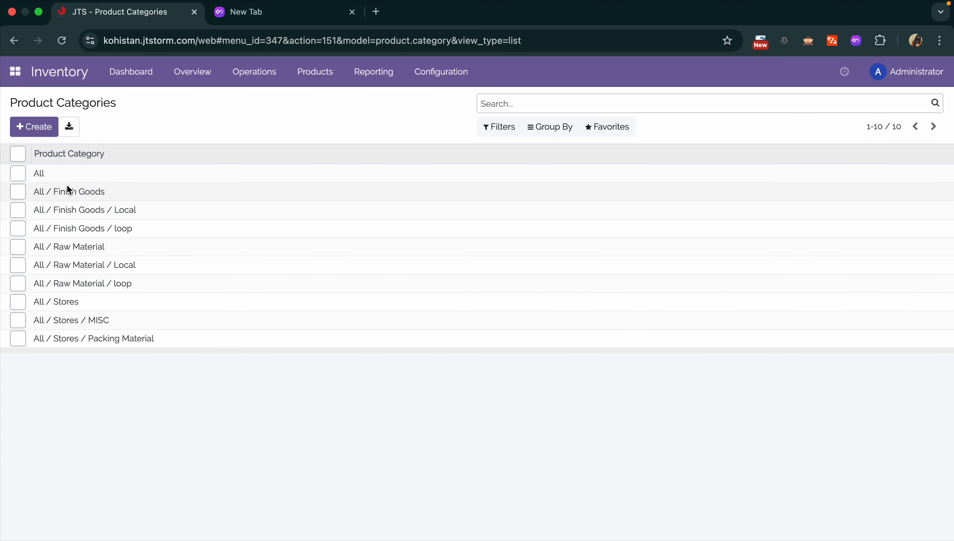
left_click(86, 174)
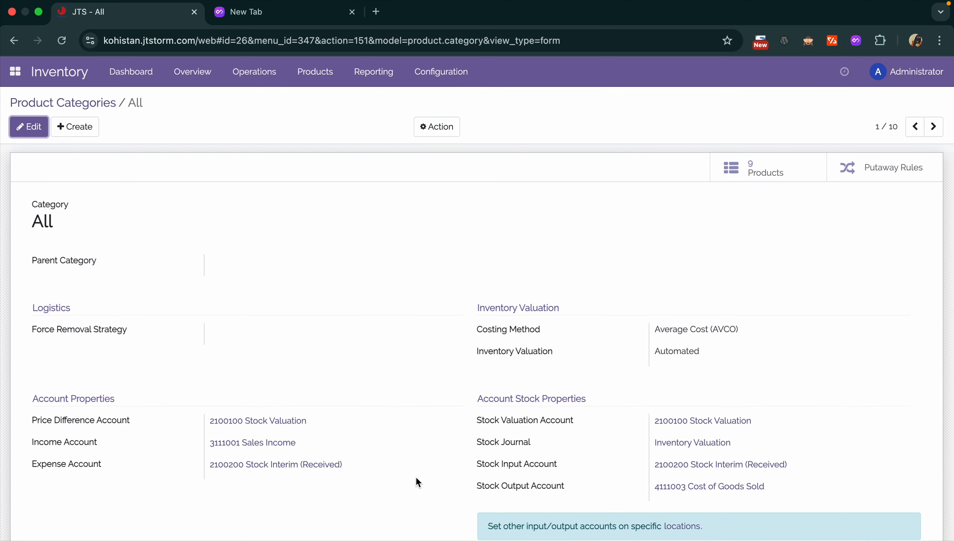
left_click(91, 106)
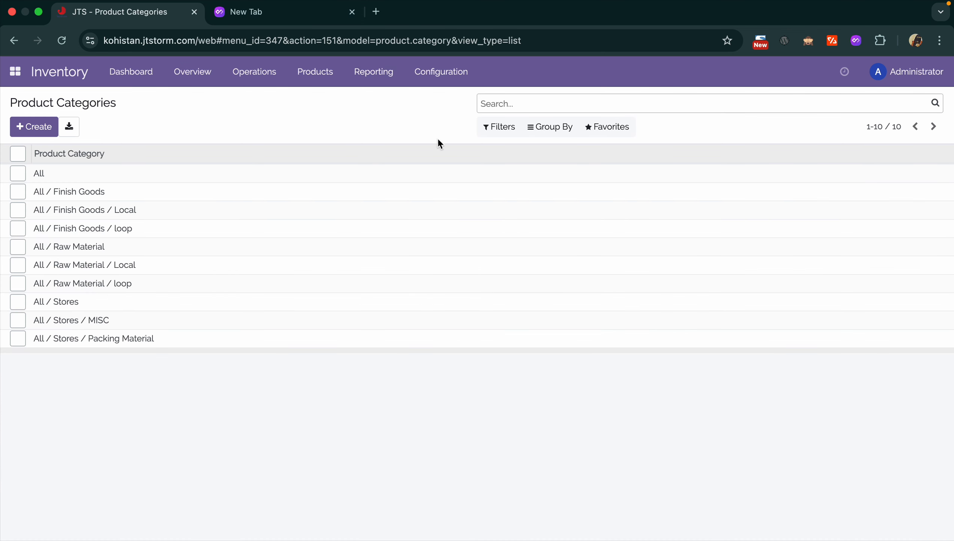
left_click(447, 79)
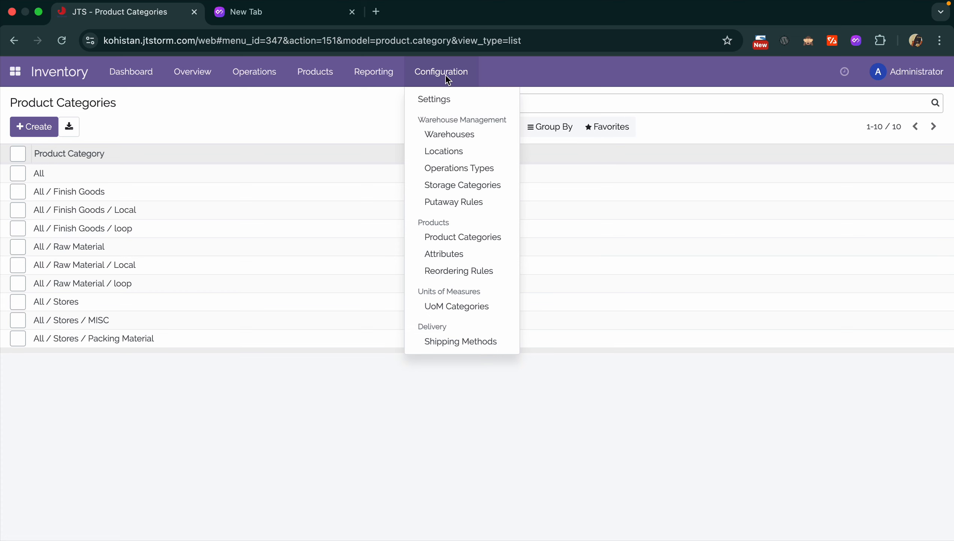
- Open the Number units of measure category for editing
left_click(482, 313)
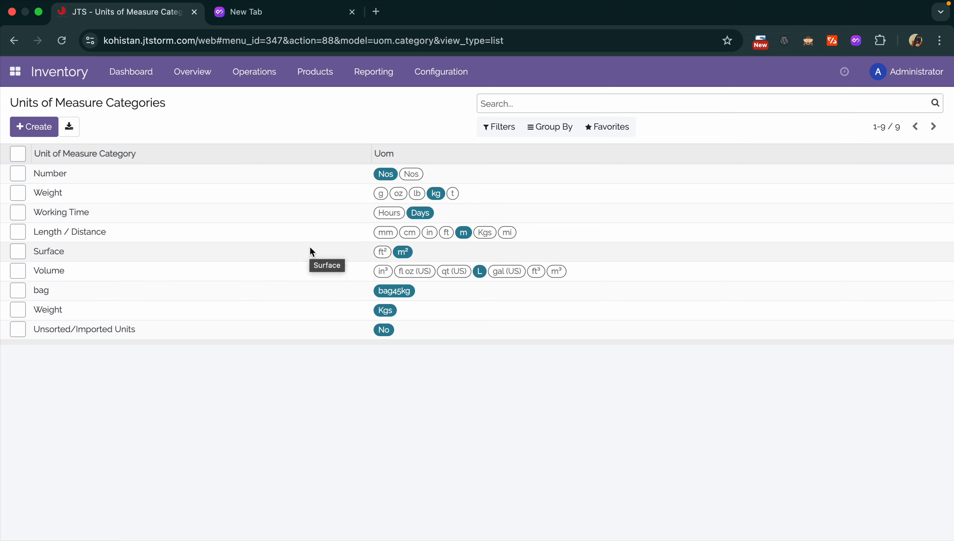
left_click(472, 171)
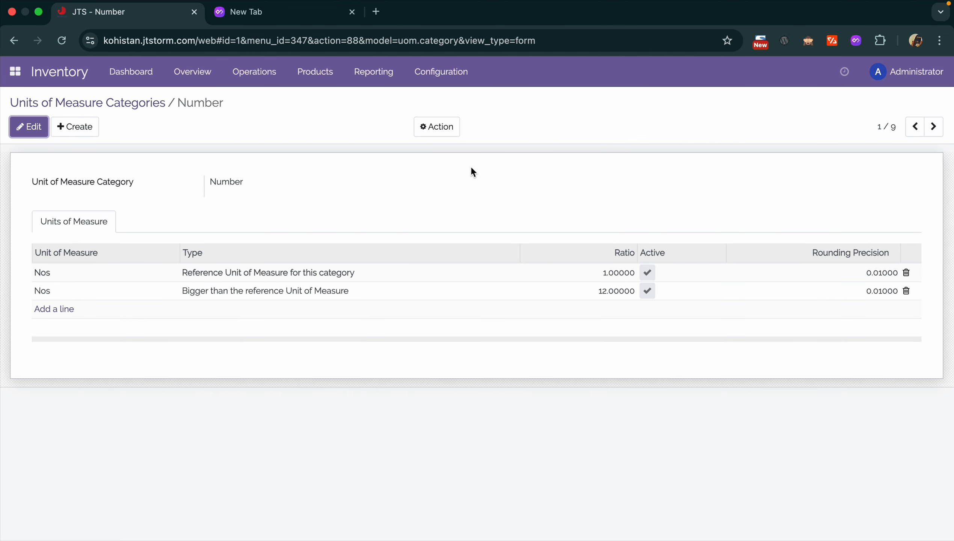
left_click(40, 272)
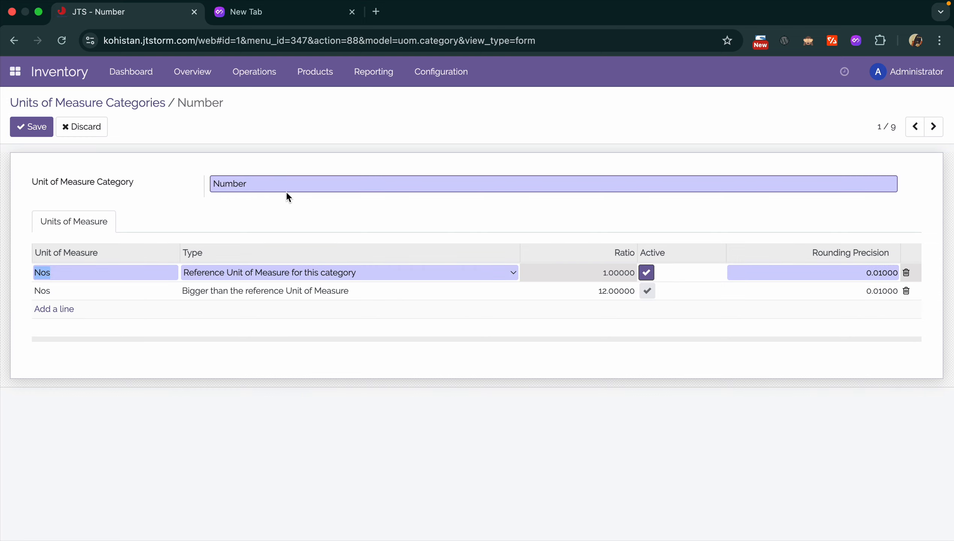
- Rename the Number category's units to Unit and Box and save
left_click(57, 273)
left_click(47, 297)
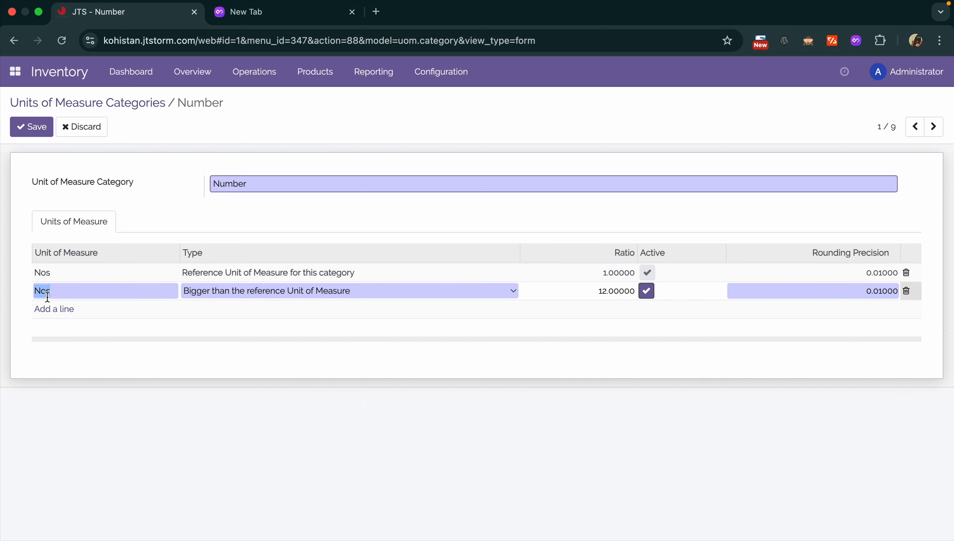
left_click(53, 274)
type("Unit")
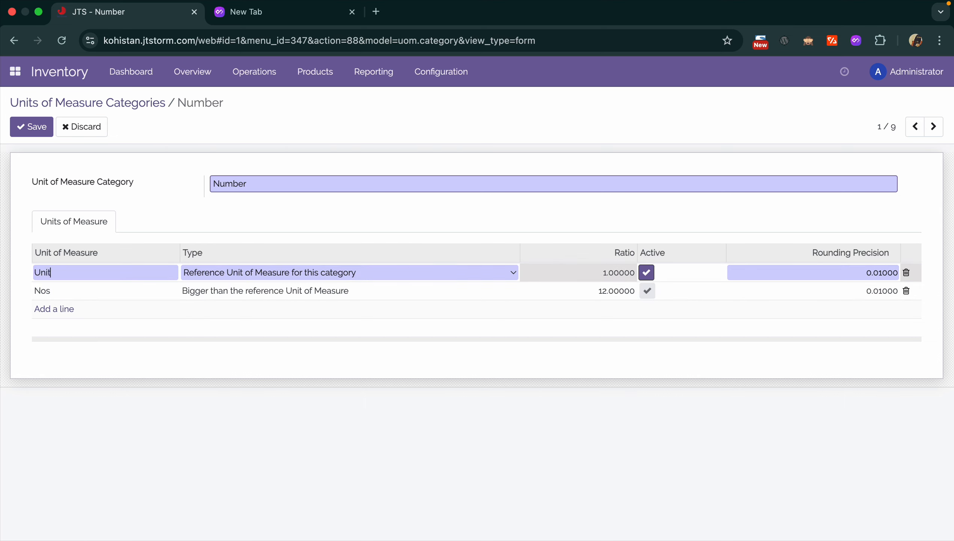
left_click(39, 292)
type("B")
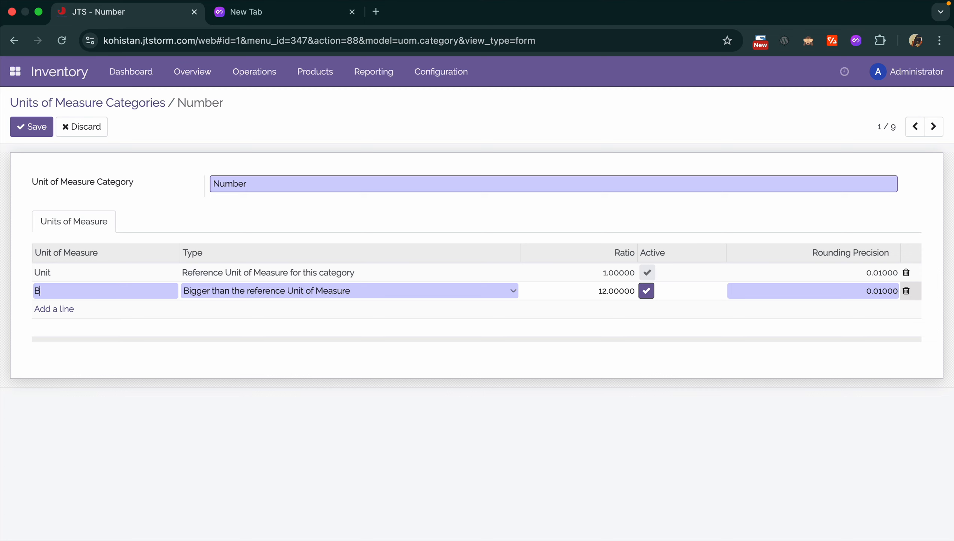
type("ox")
left_click(23, 120)
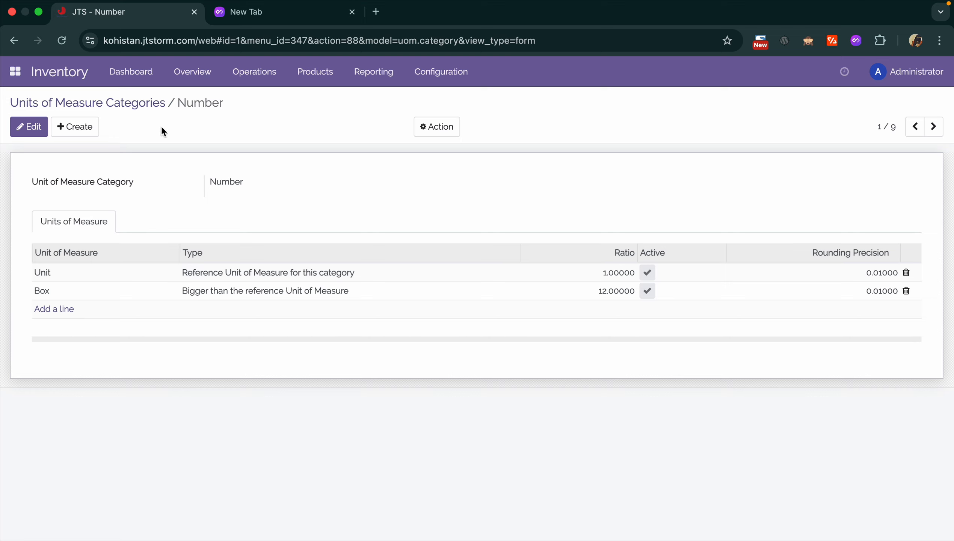
left_click(150, 101)
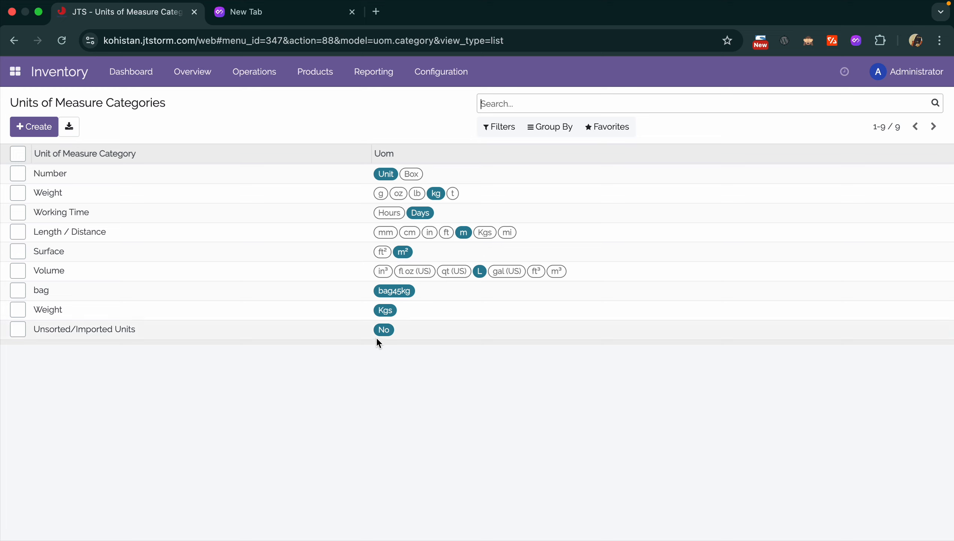
left_click(451, 81)
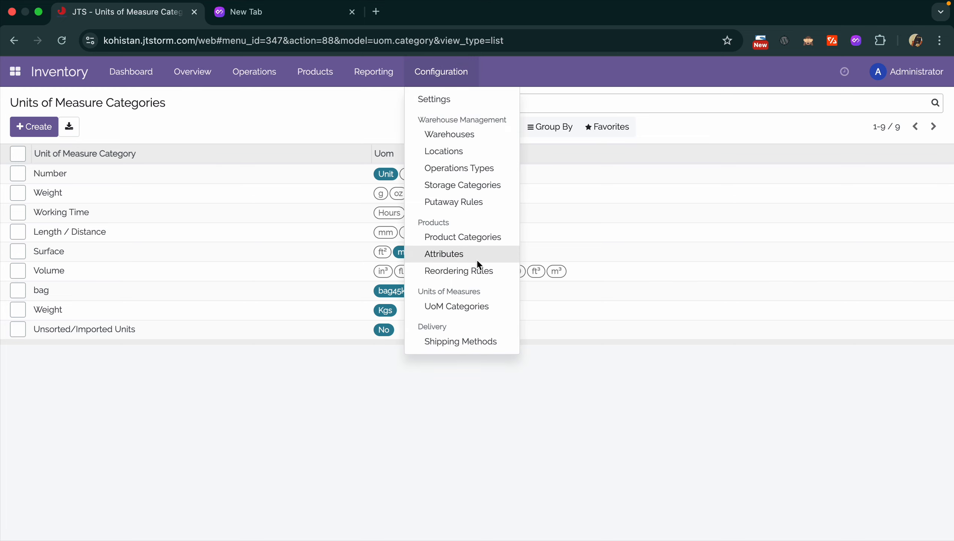
left_click(381, 72)
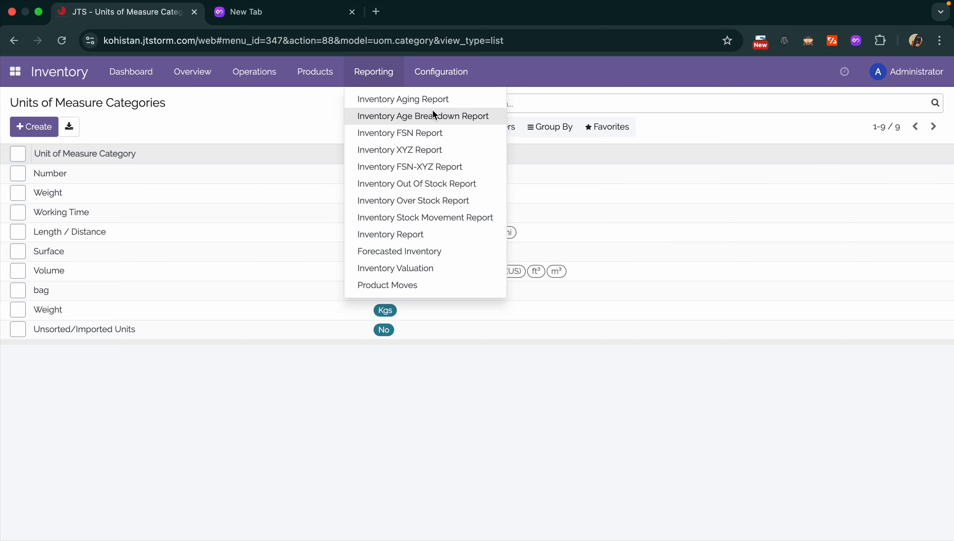
left_click(422, 131)
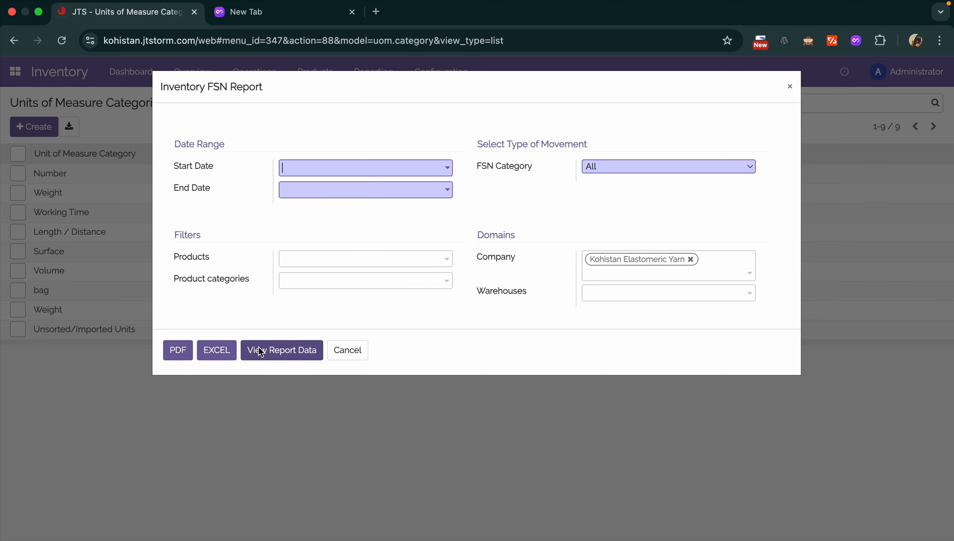
left_click(789, 86)
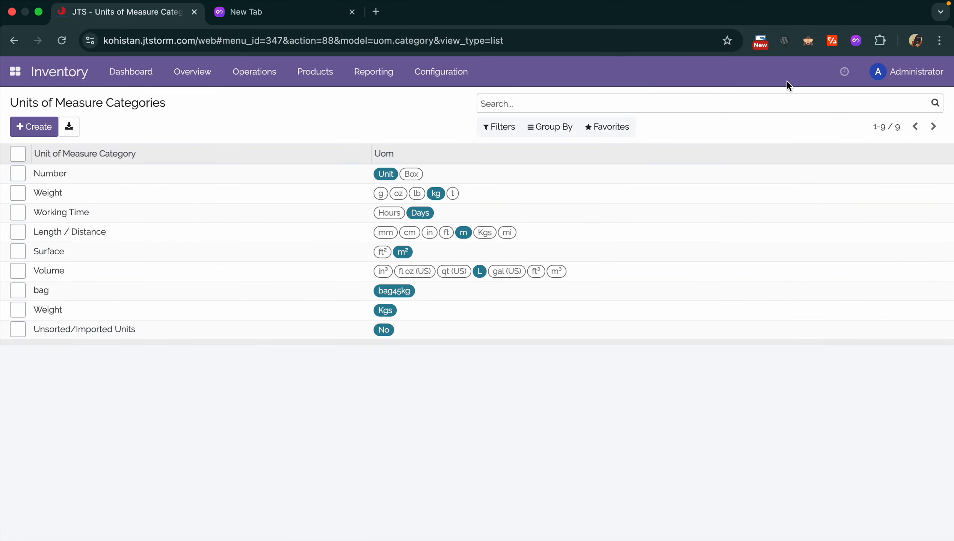
left_click(297, 70)
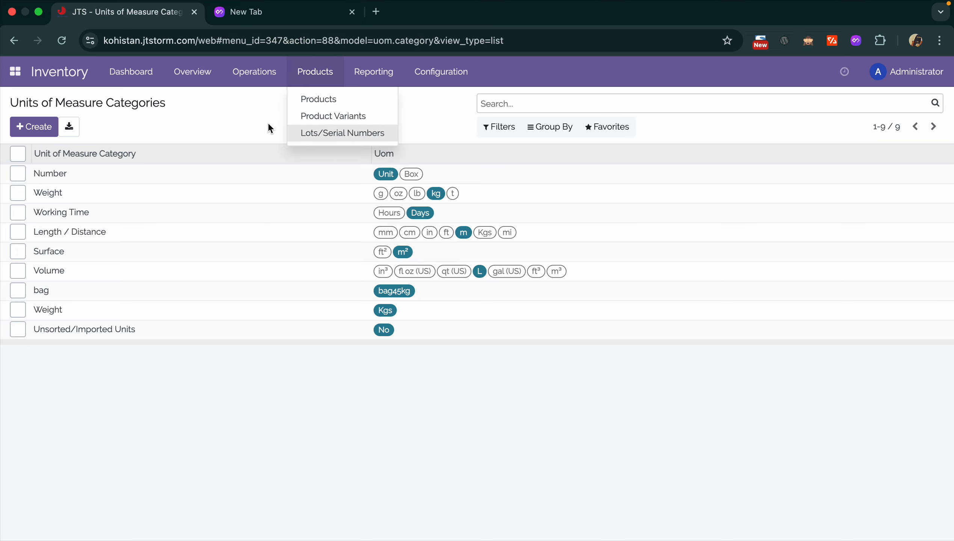
- Create a new product named Thread from the Products list
left_click(321, 97)
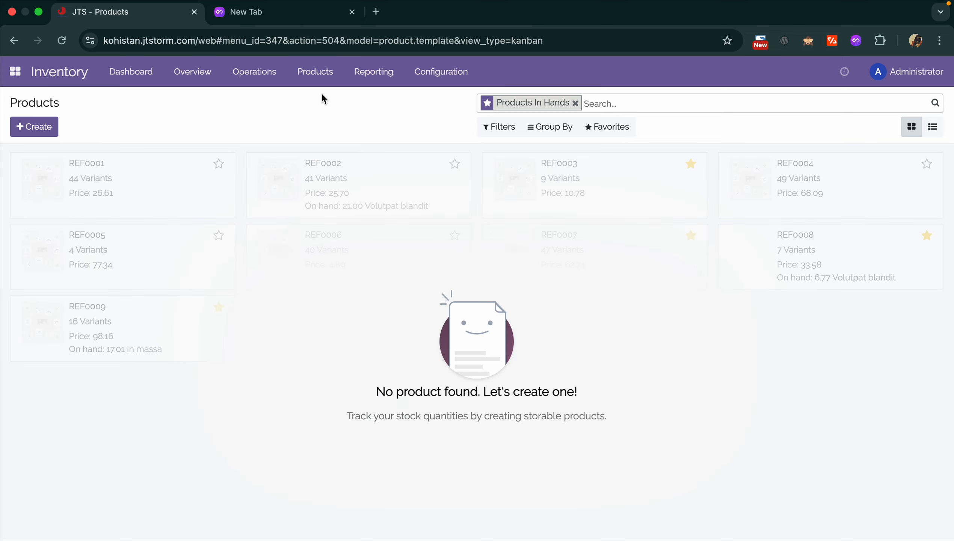
left_click(51, 133)
left_click(45, 130)
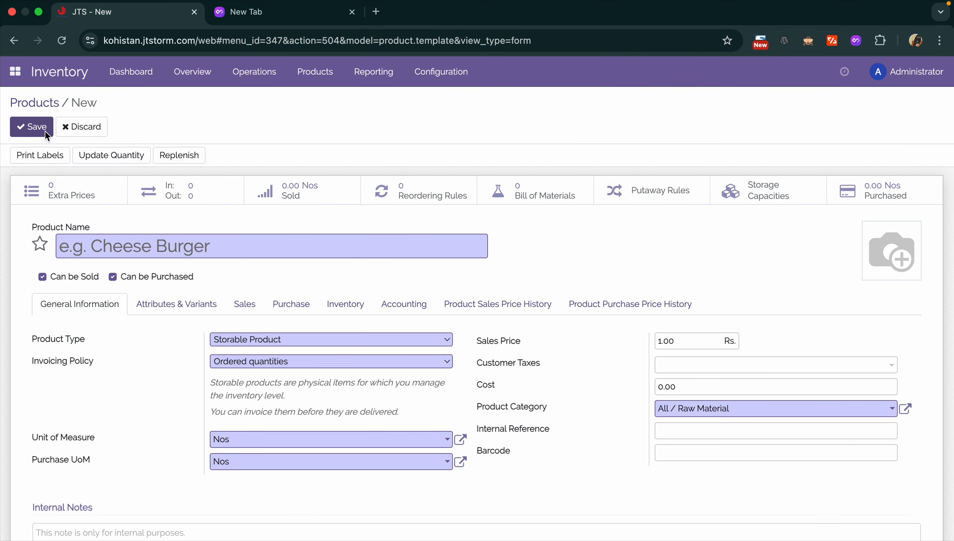
type("Thread")
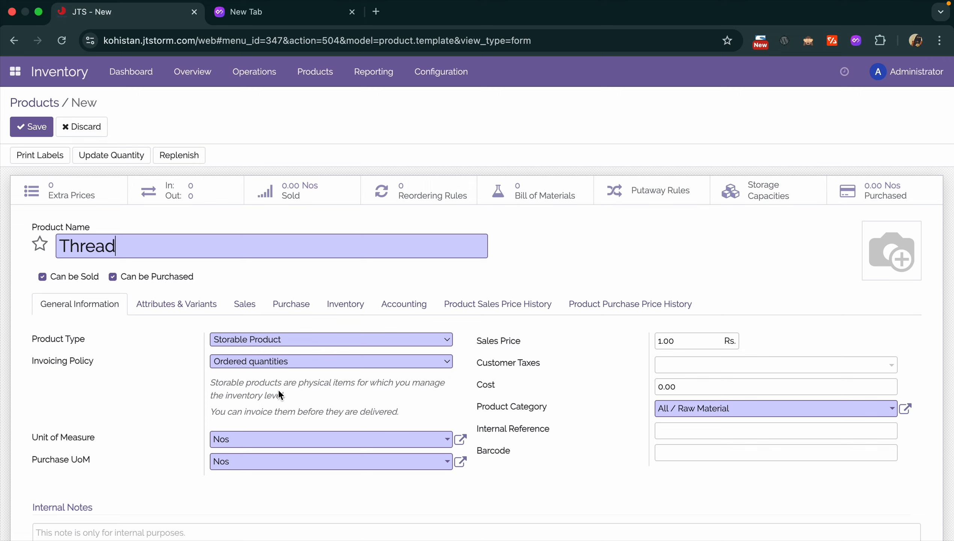
- Switch Thread's product type to Consumable and back to Storable Product
left_click(302, 349)
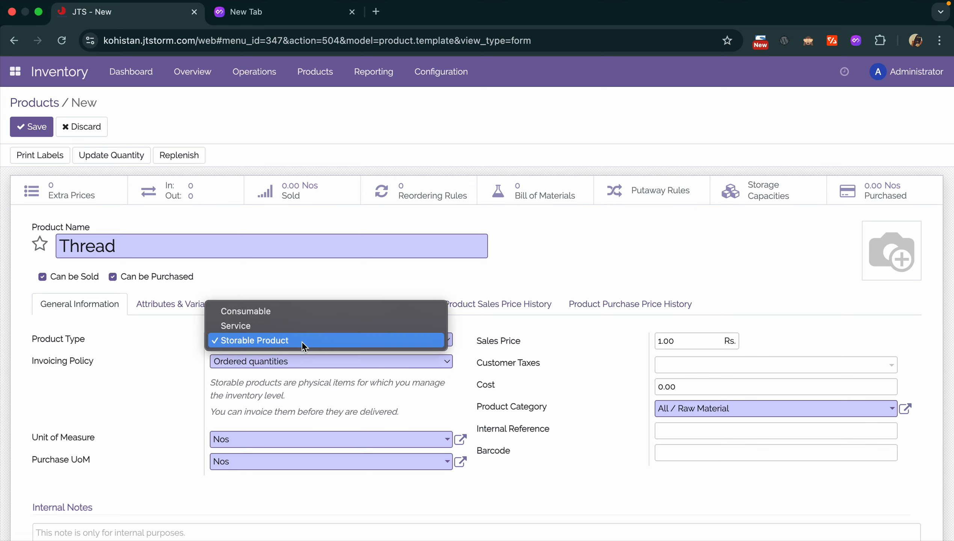
left_click(292, 311)
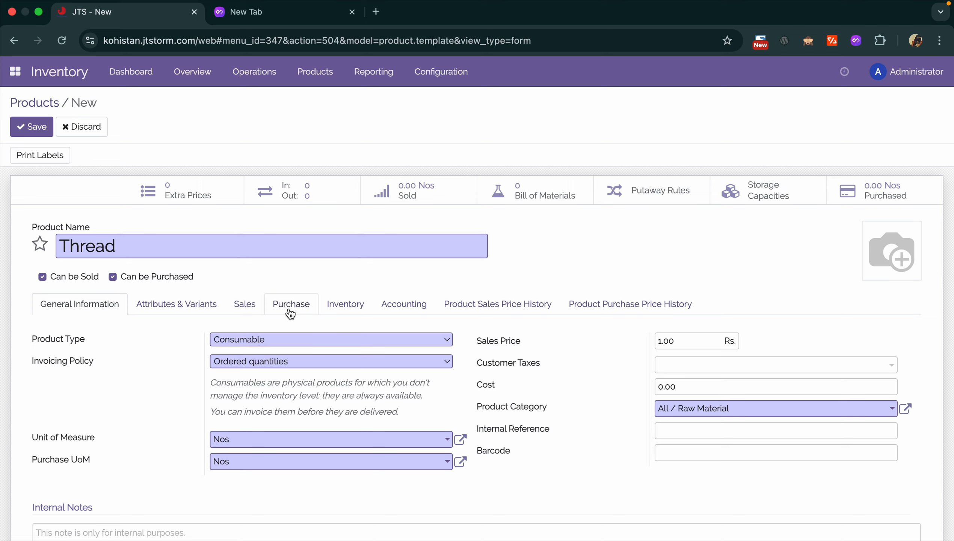
left_click(253, 340)
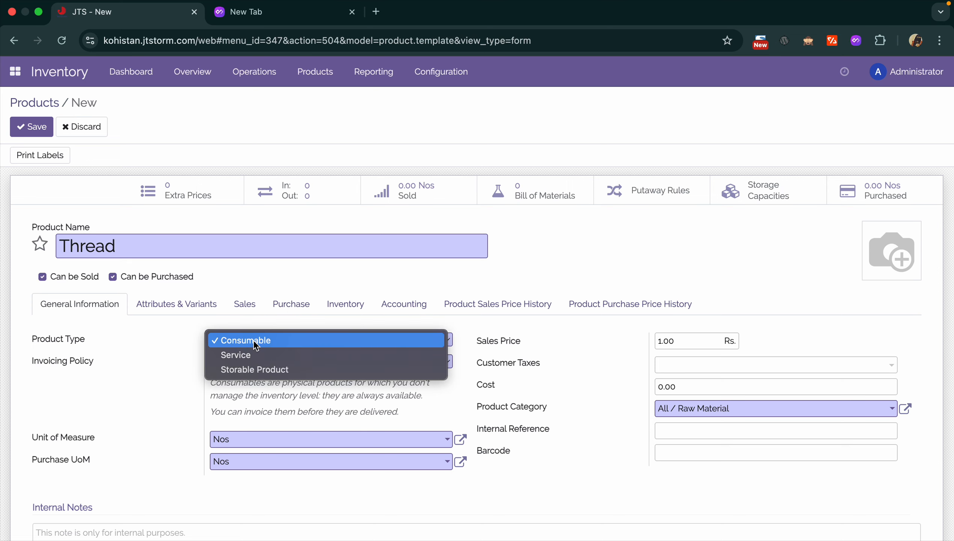
left_click(258, 374)
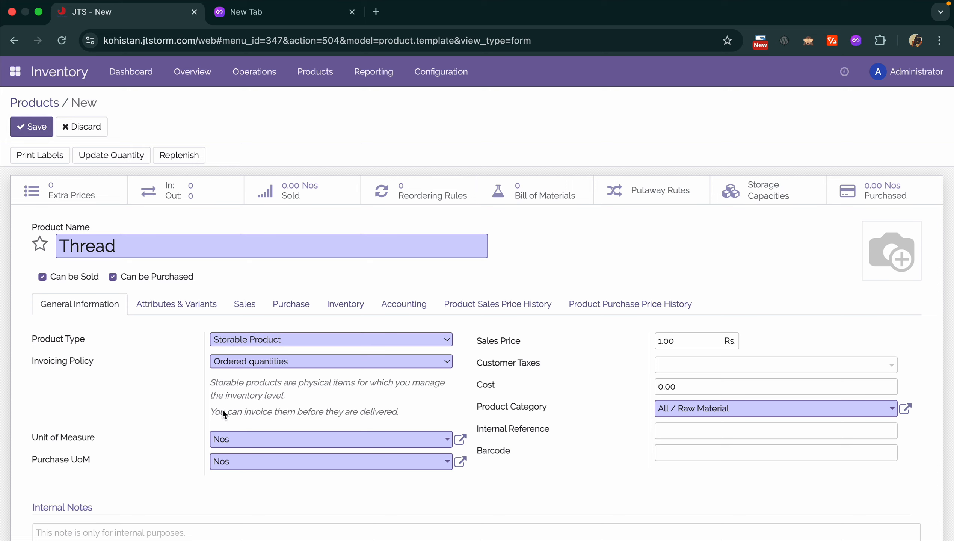
- Set Thread's unit of measure to kg, after briefly choosing Unit
left_click(259, 439)
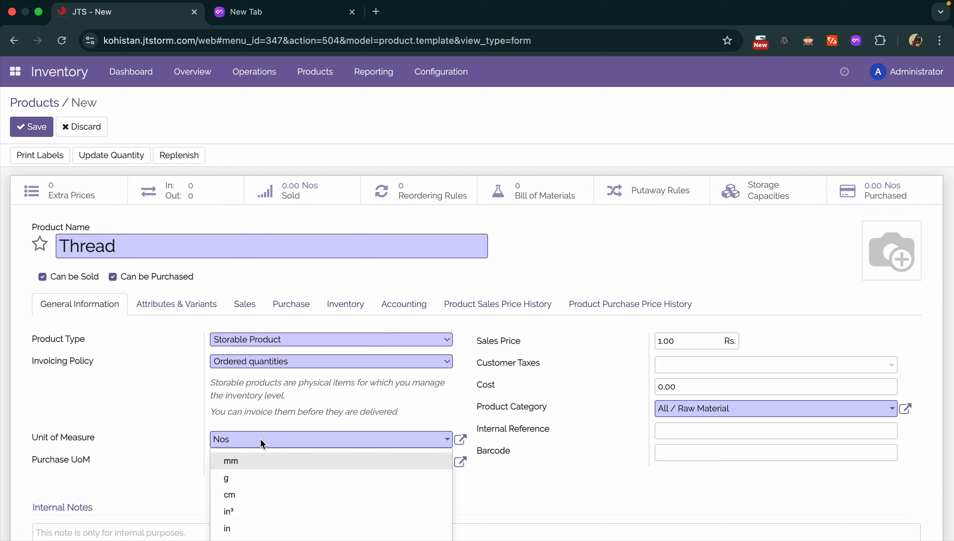
key("ctrl+a")
type("uni")
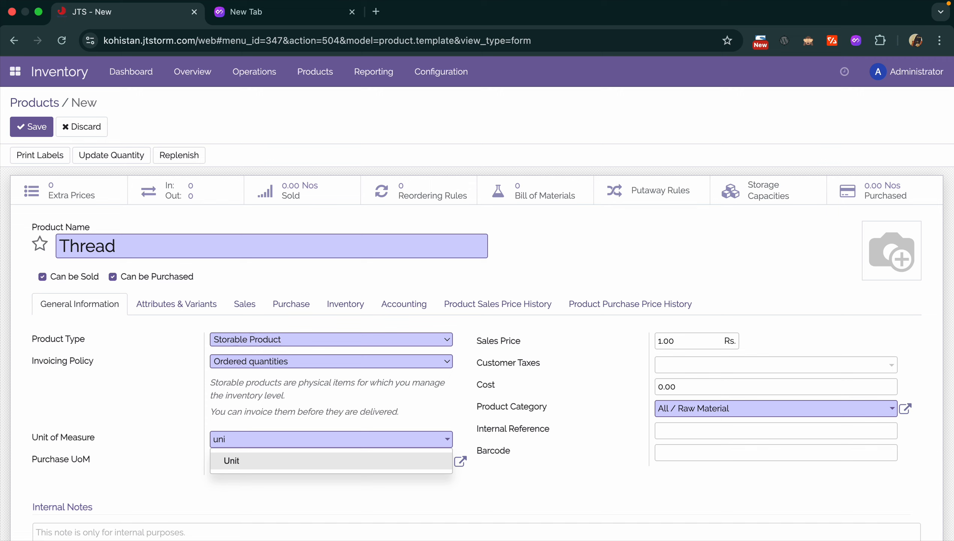
left_click(255, 459)
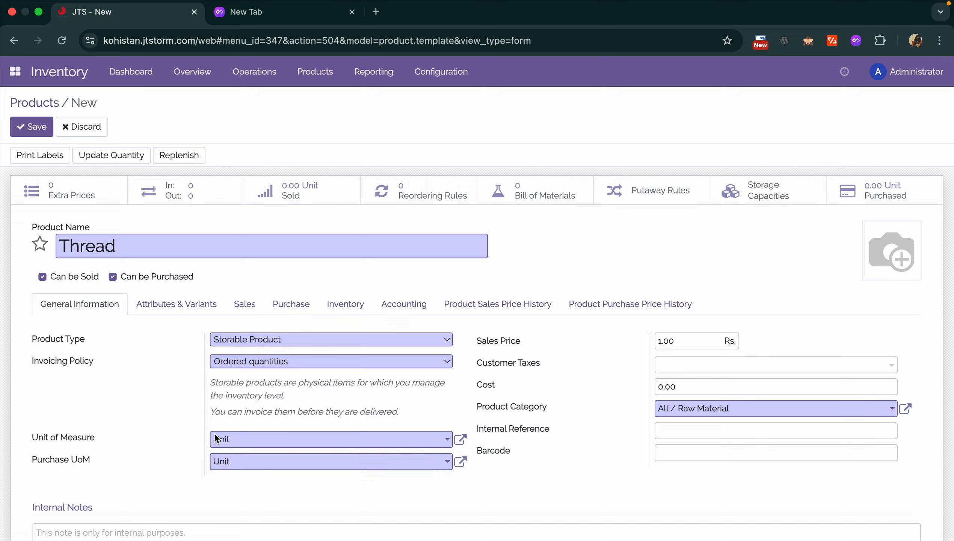
left_click(246, 444)
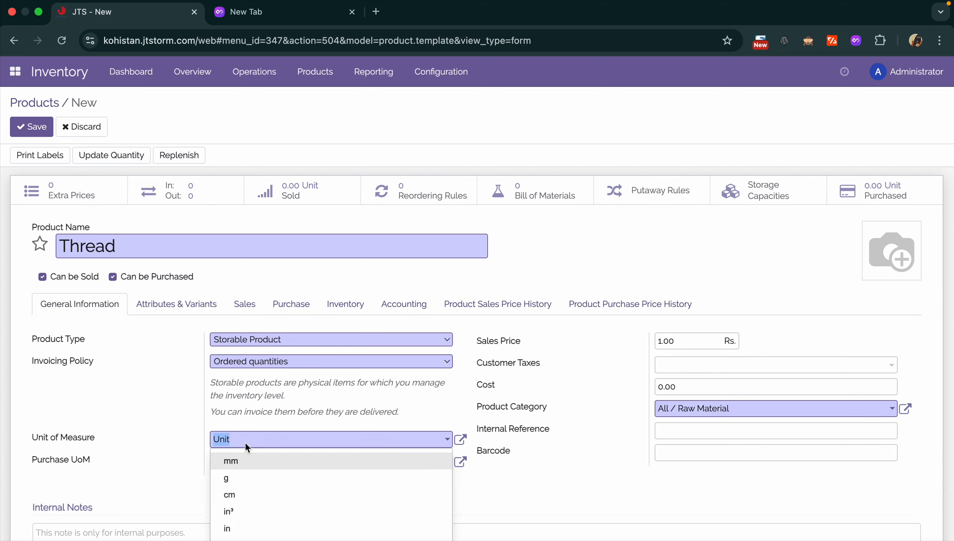
key("ctrl+a")
type("kg")
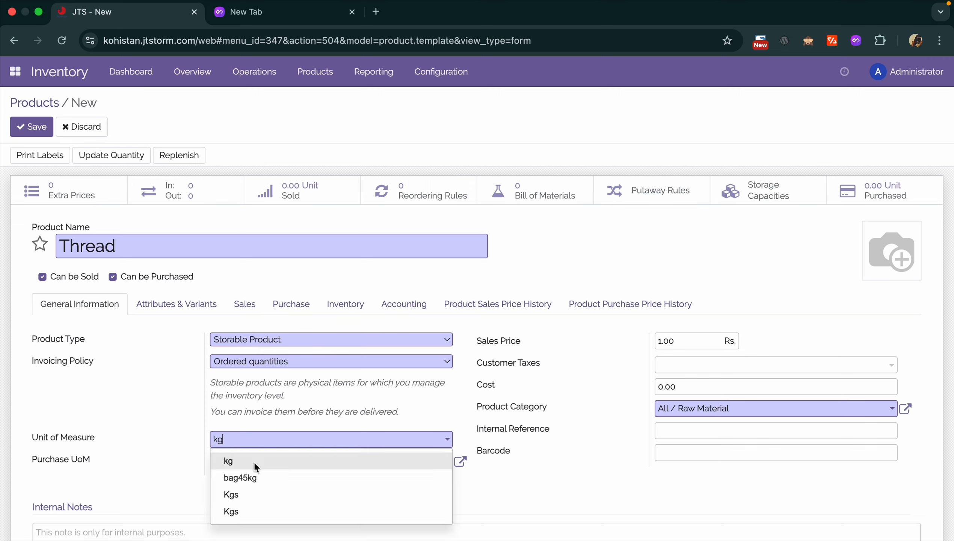
left_click(252, 461)
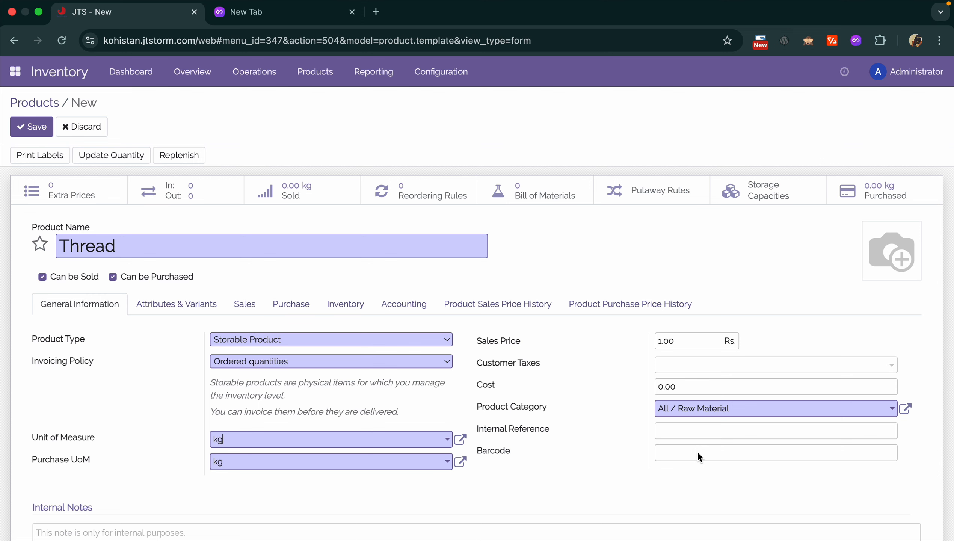
- Review Thread's Attributes & Variants, Sales, Purchase and Inventory tabs
left_click(193, 304)
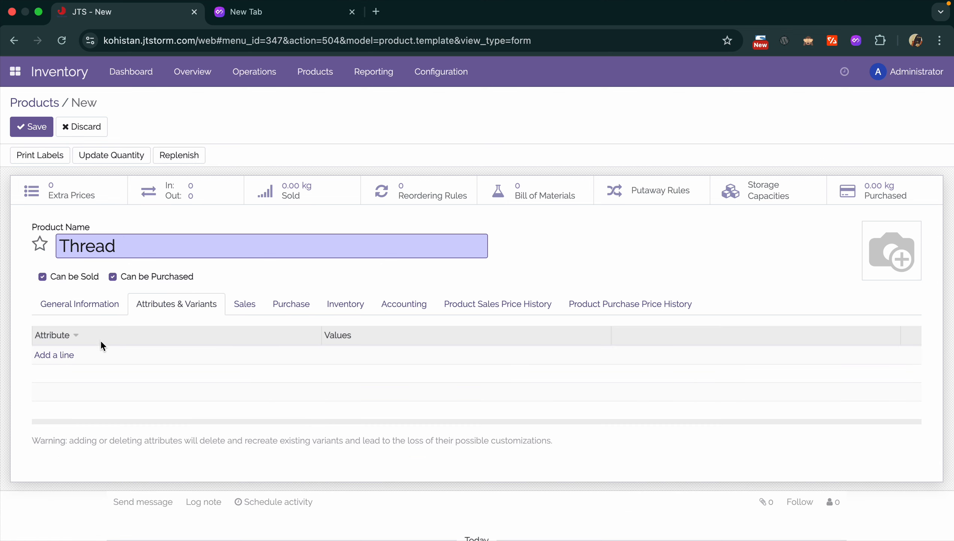
left_click(241, 309)
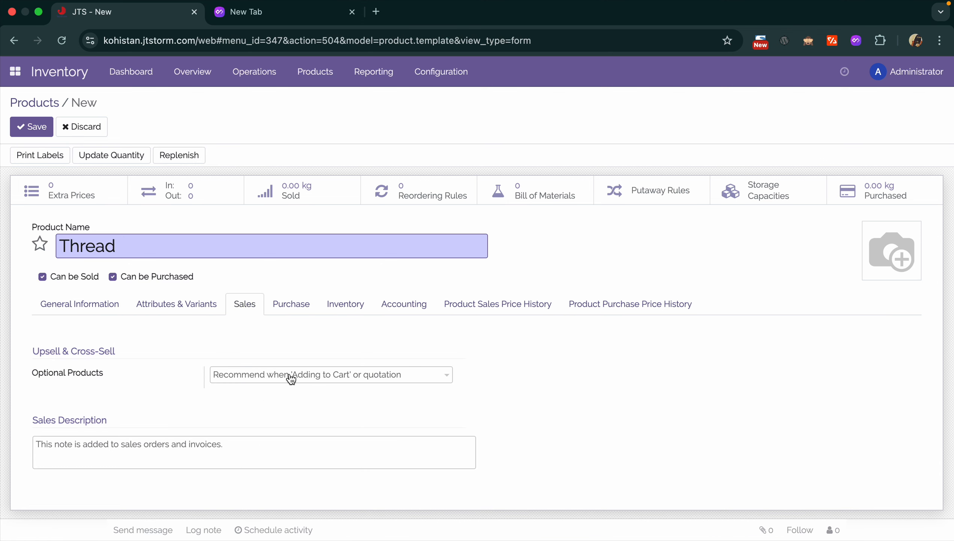
left_click(306, 308)
scroll(239, 397, "down", 5)
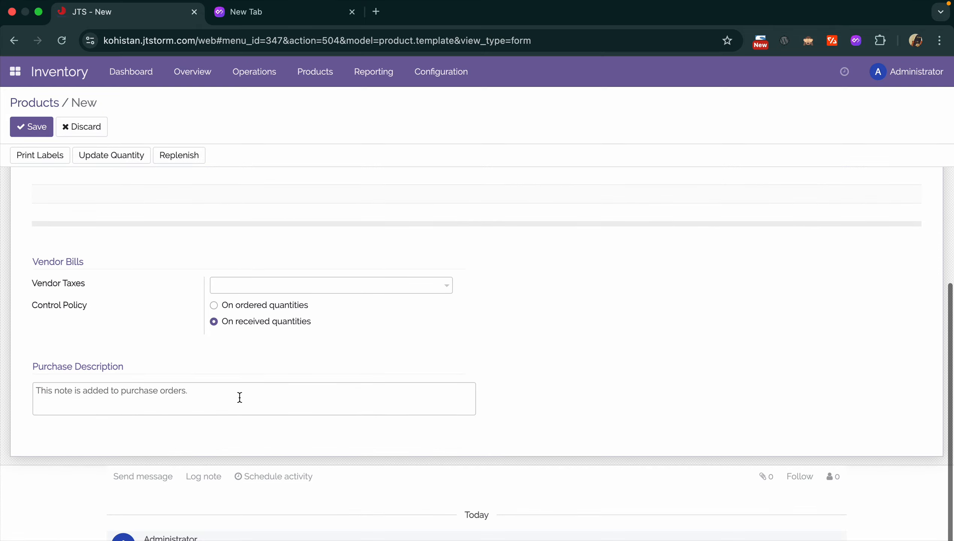
scroll(239, 397, "up", 5)
left_click(362, 287)
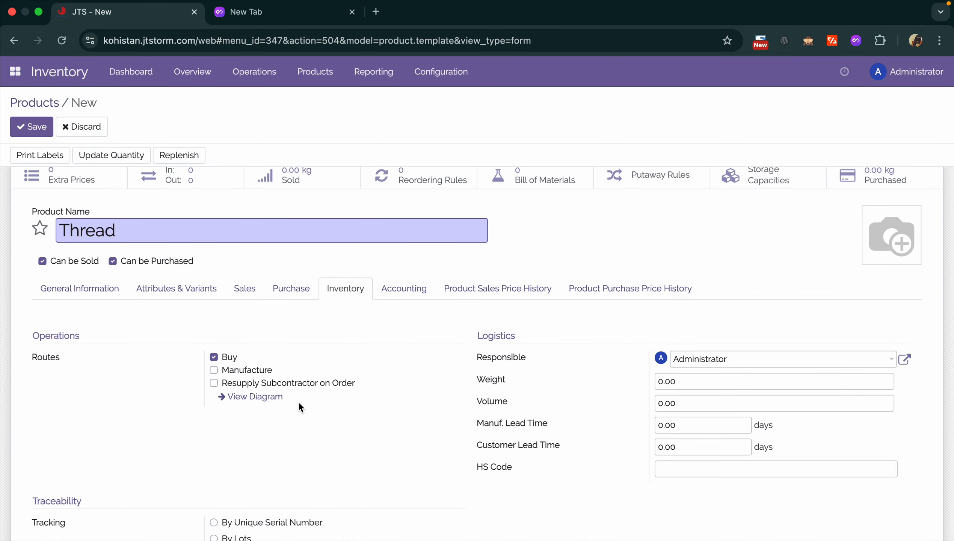
scroll(299, 402, "down", 3)
scroll(298, 401, "up", 3)
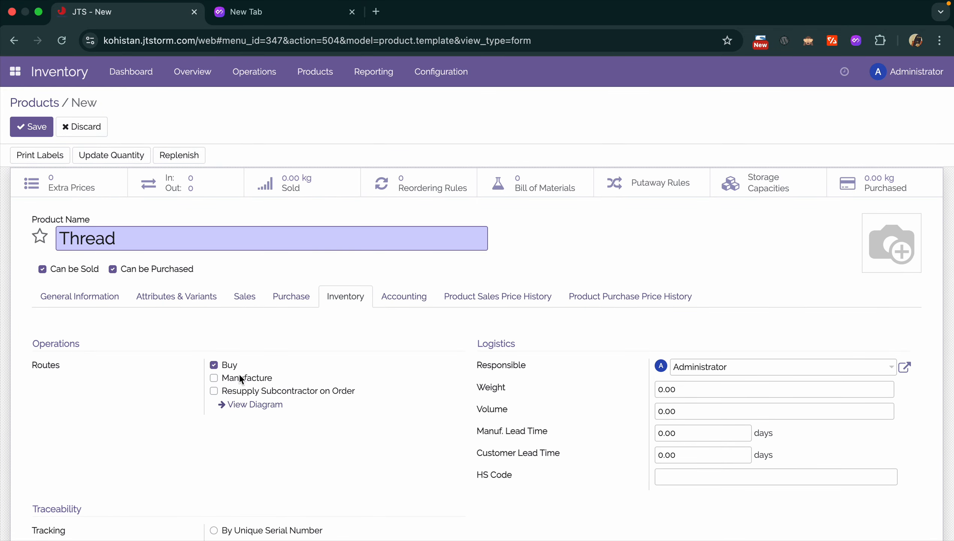
scroll(165, 330, "down", 4)
scroll(165, 330, "up", 3)
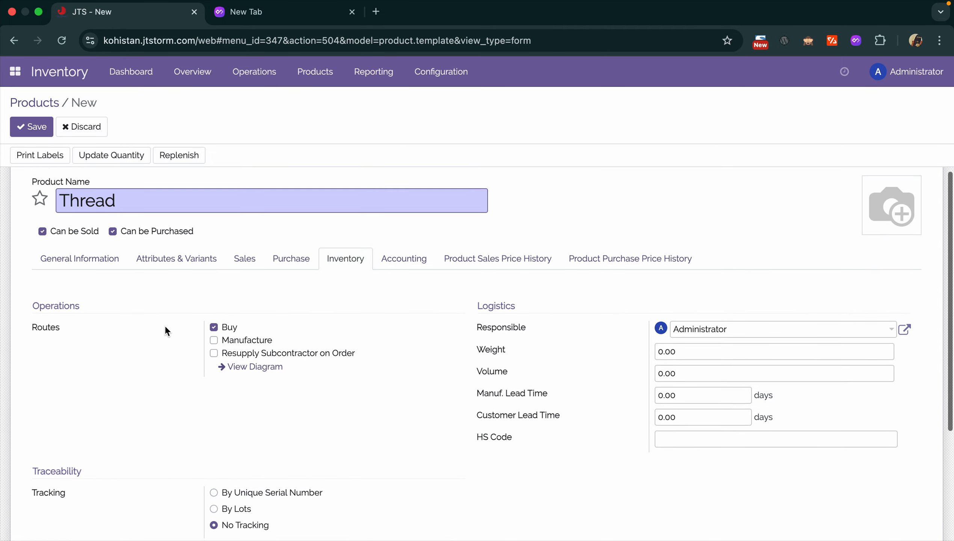
scroll(165, 327, "up", 1)
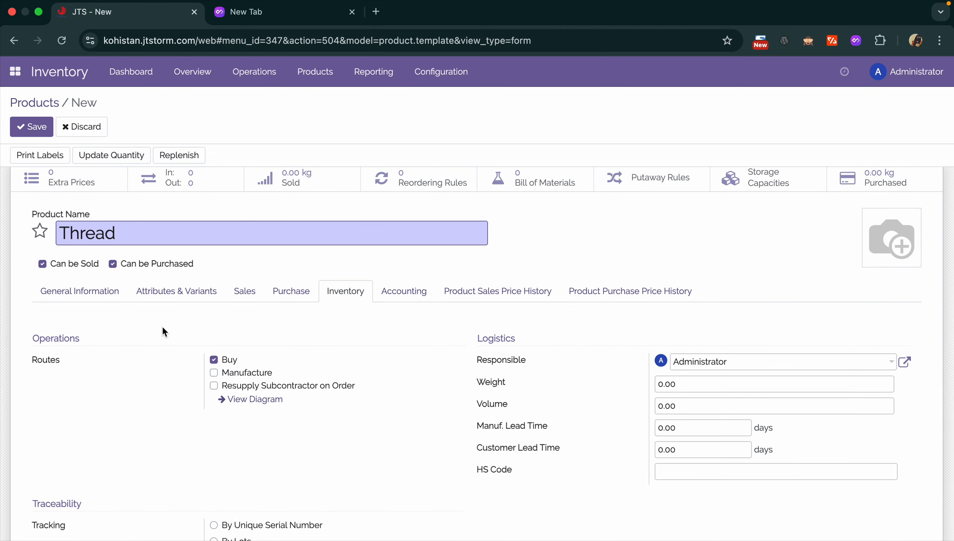
scroll(306, 339, "down", 4)
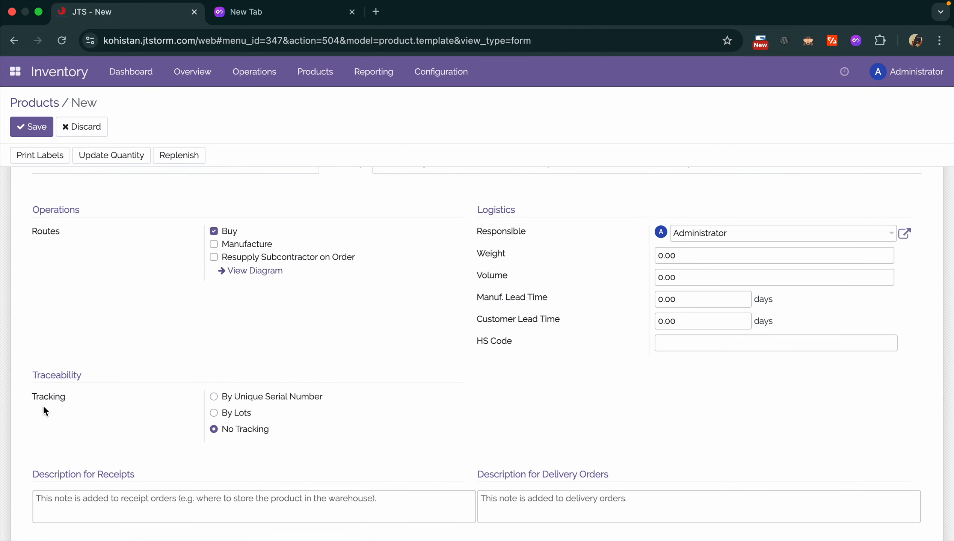
- Set Thread's tracking to By Lots and review its accounting and price history tabs
left_click(225, 415)
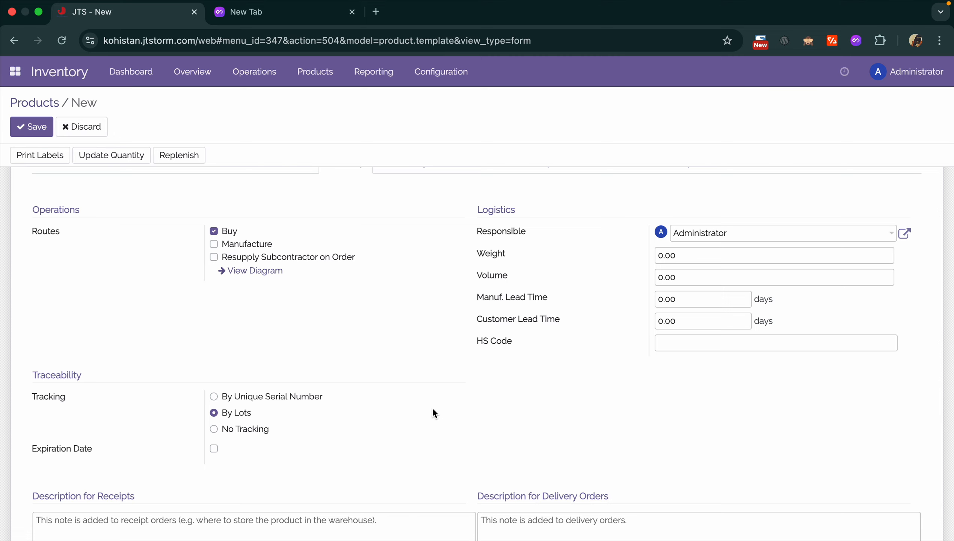
scroll(433, 408, "up", 5)
left_click(428, 332)
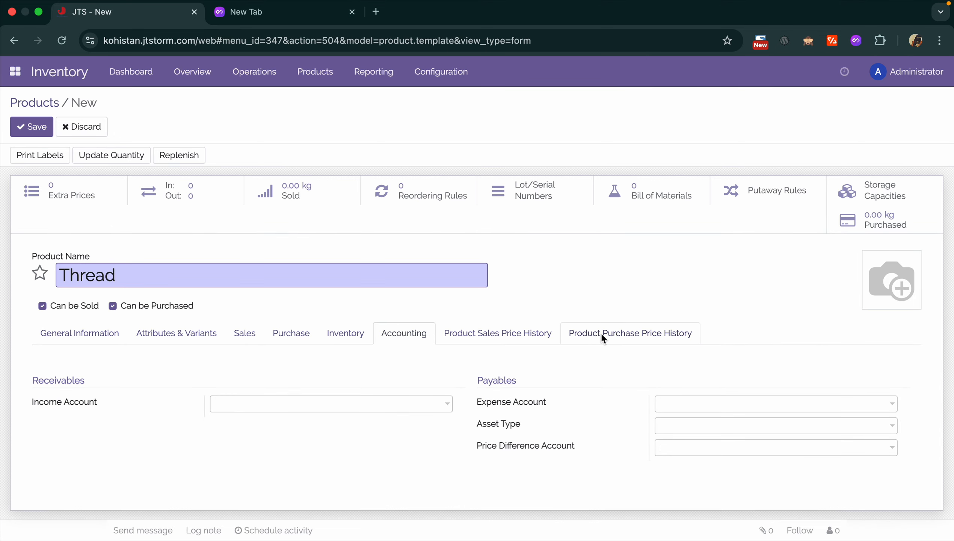
left_click(511, 333)
left_click(682, 339)
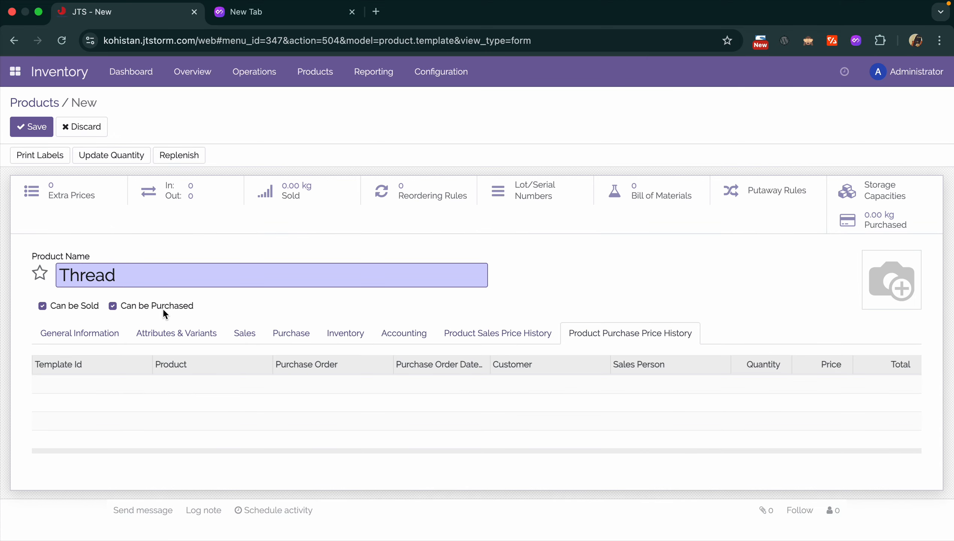
left_click(99, 331)
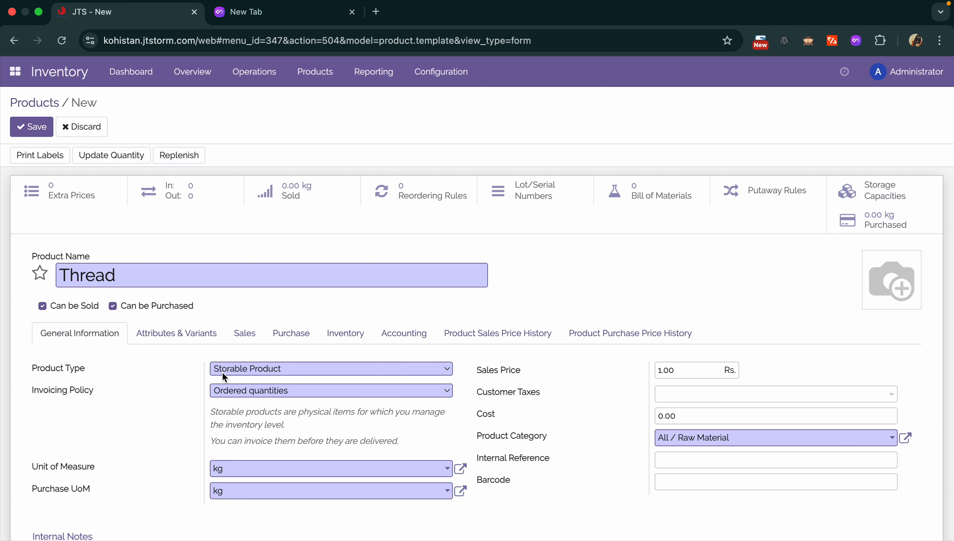
- Save the Thread product and start a new bill of materials for it
left_click(35, 128)
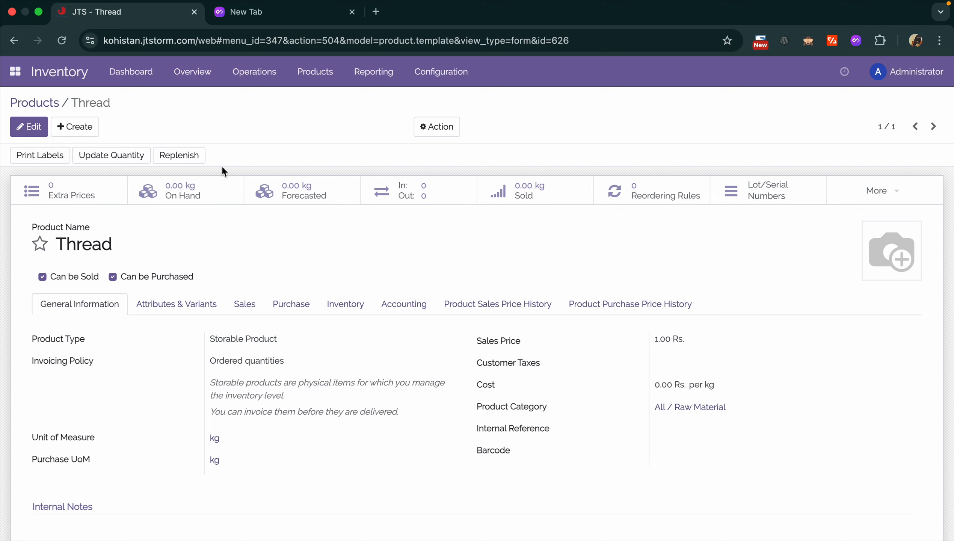
left_click(898, 191)
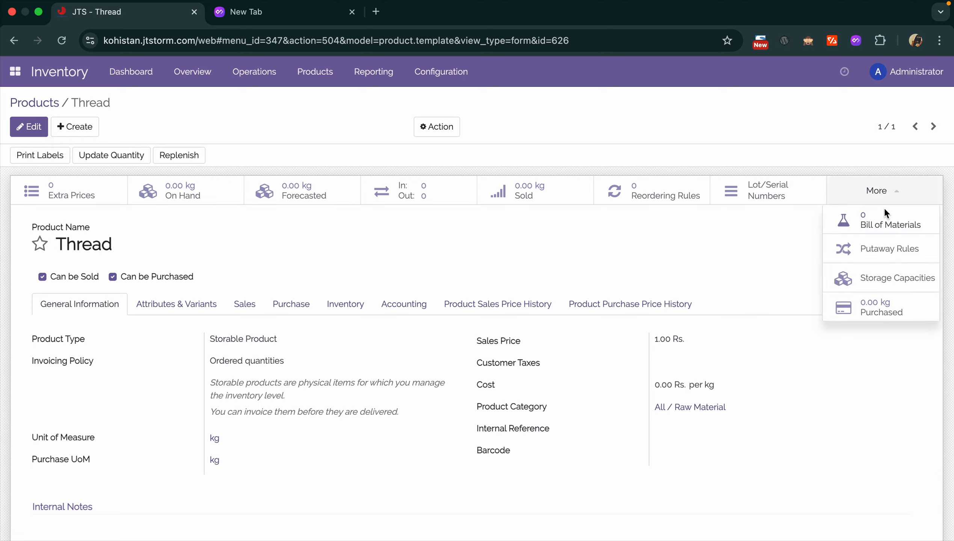
left_click(864, 225)
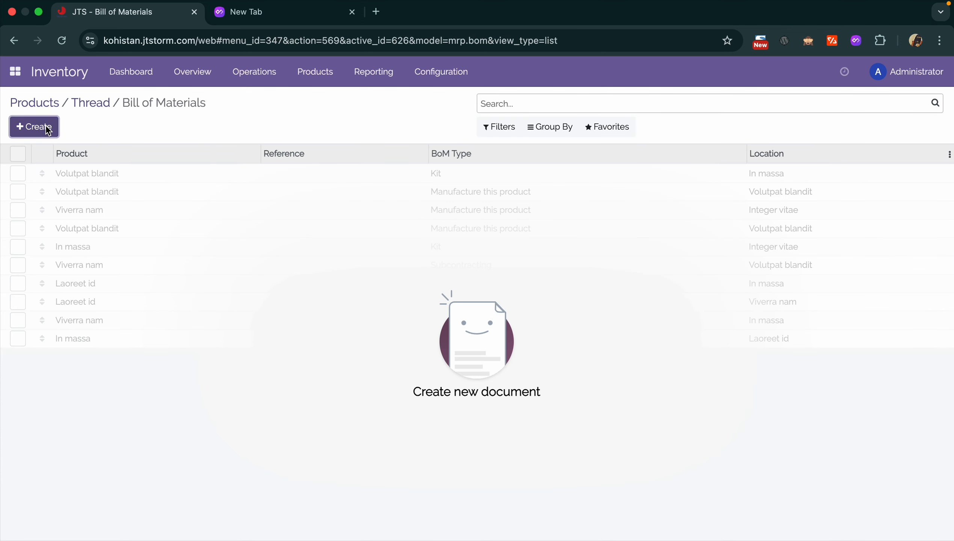
left_click(35, 127)
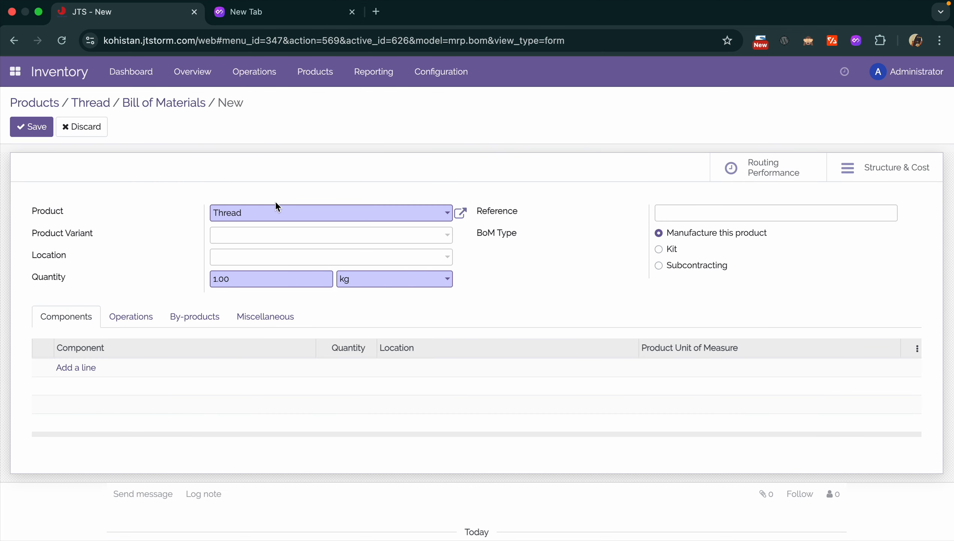
left_click(241, 242)
left_click(154, 234)
left_click(297, 257)
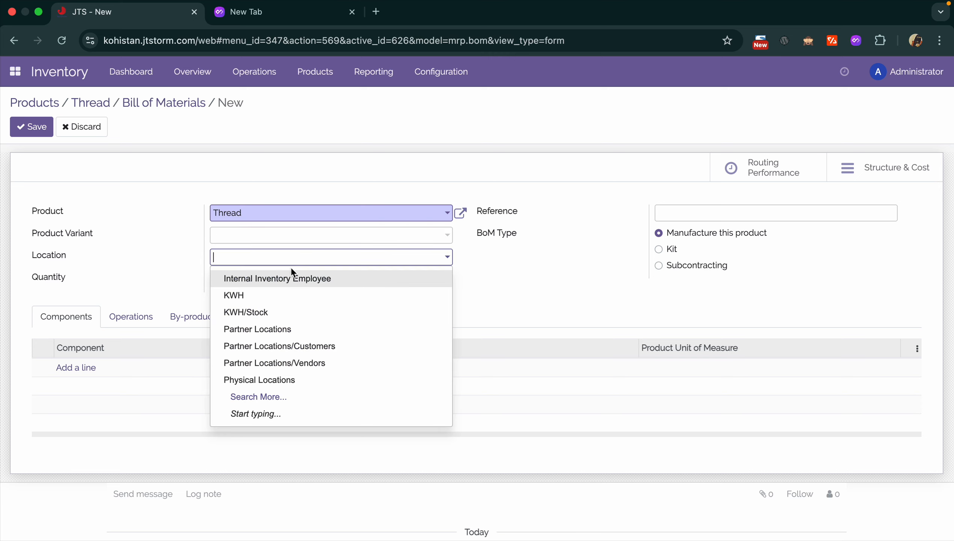
left_click(178, 289)
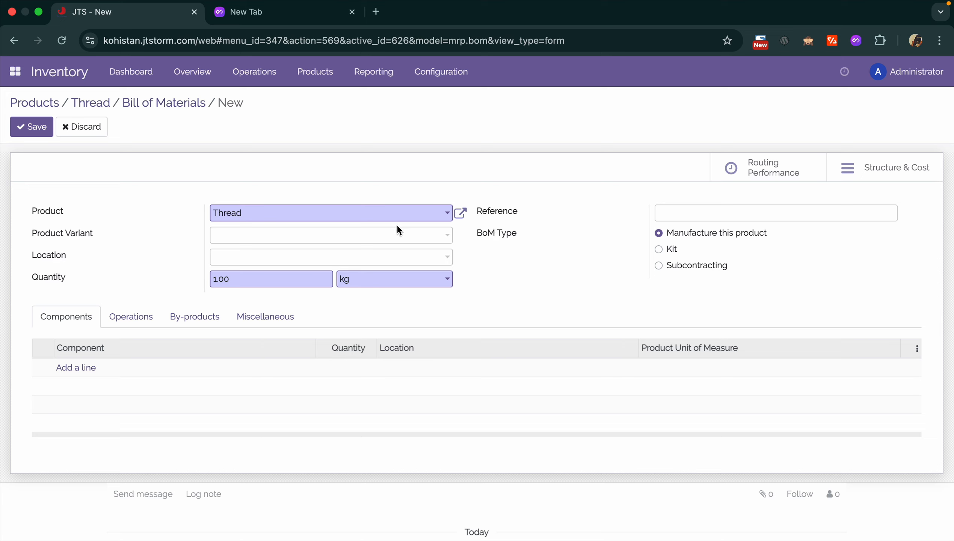
- Add Creoran Spandex and Polyster components at 1 kg each and save the BoM
left_click(75, 367)
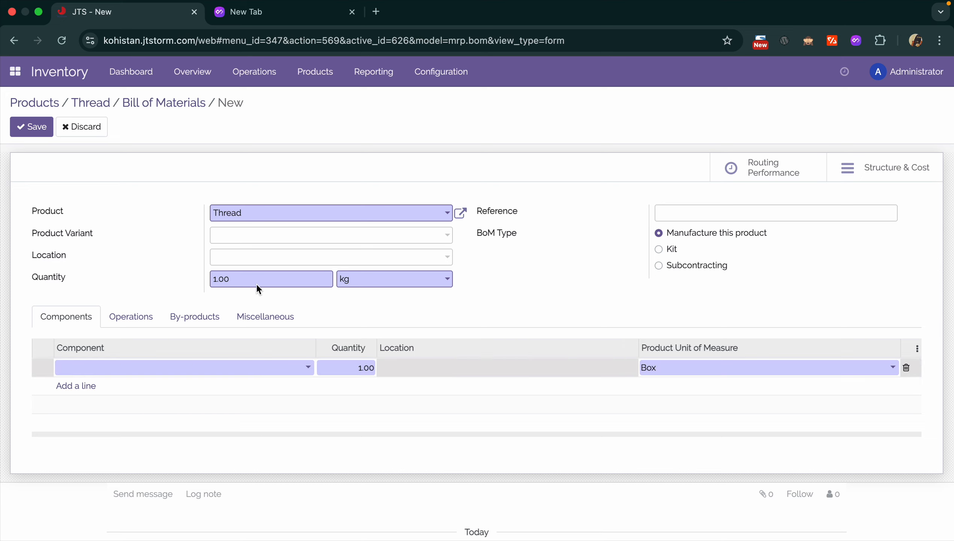
left_click(210, 365)
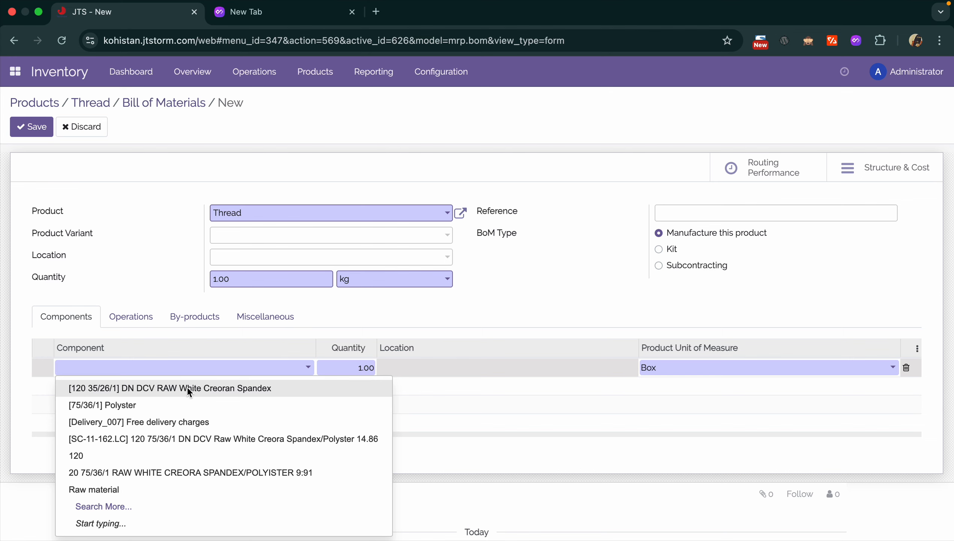
left_click(151, 389)
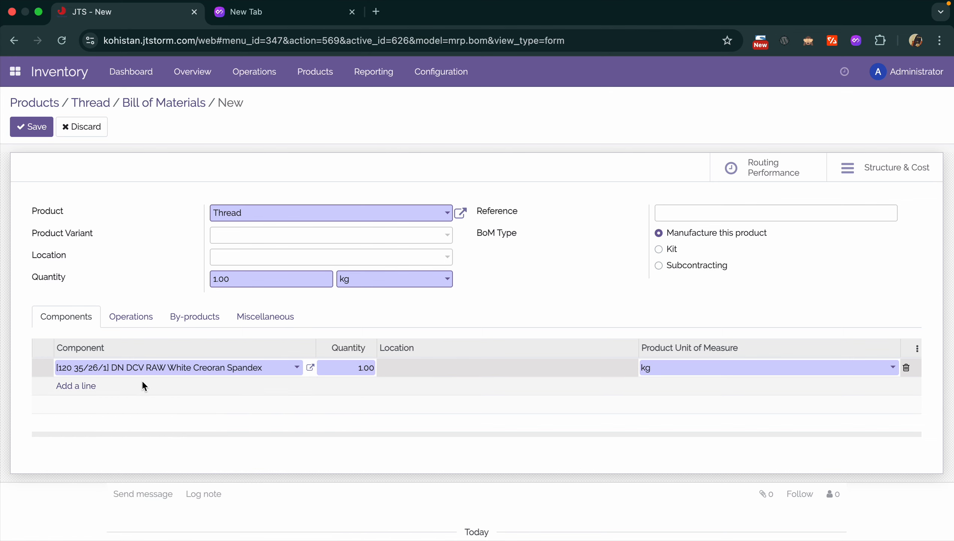
left_click(85, 385)
left_click(110, 388)
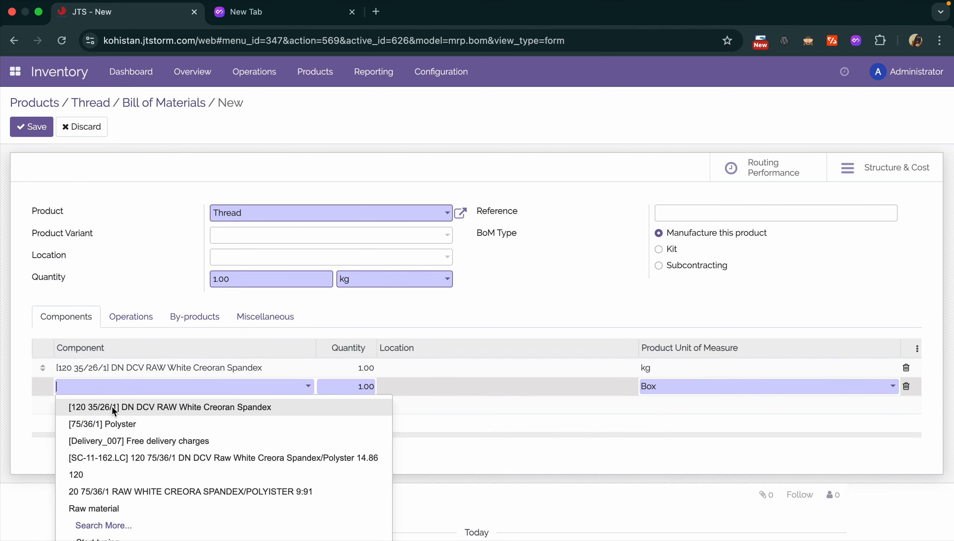
left_click(117, 425)
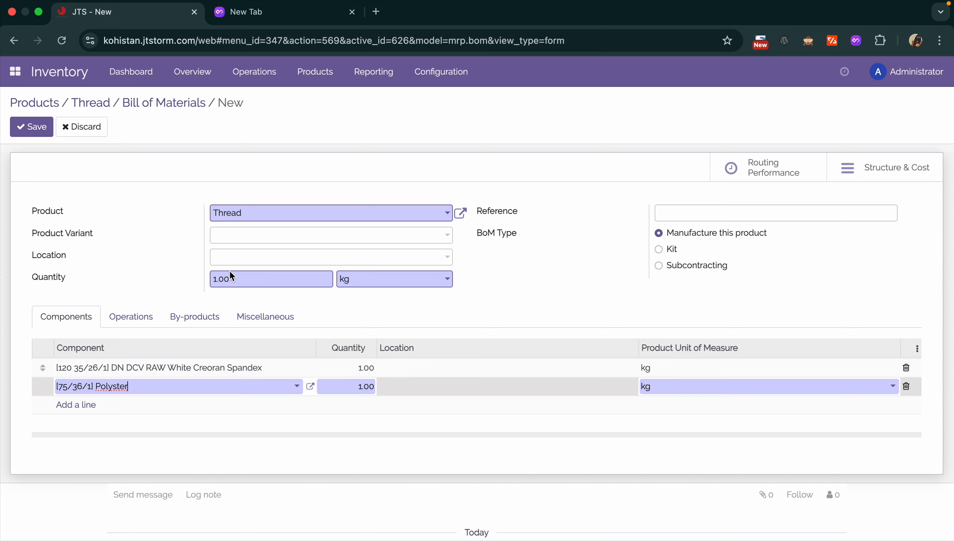
left_click(243, 279)
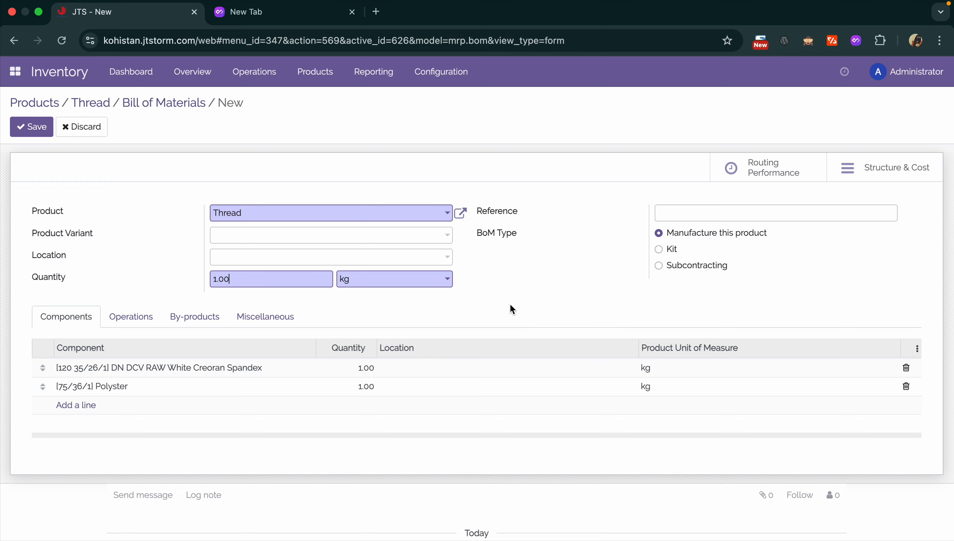
left_click(747, 216)
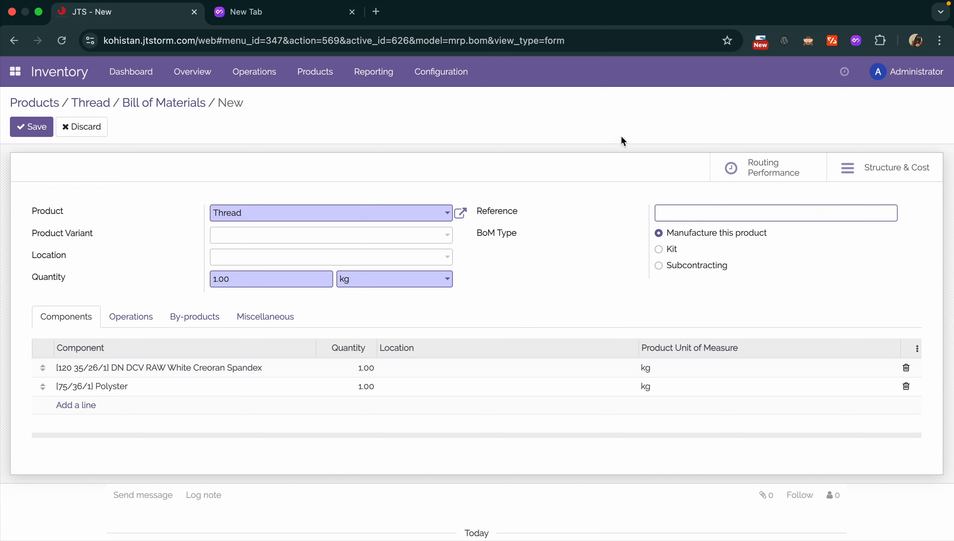
left_click(43, 129)
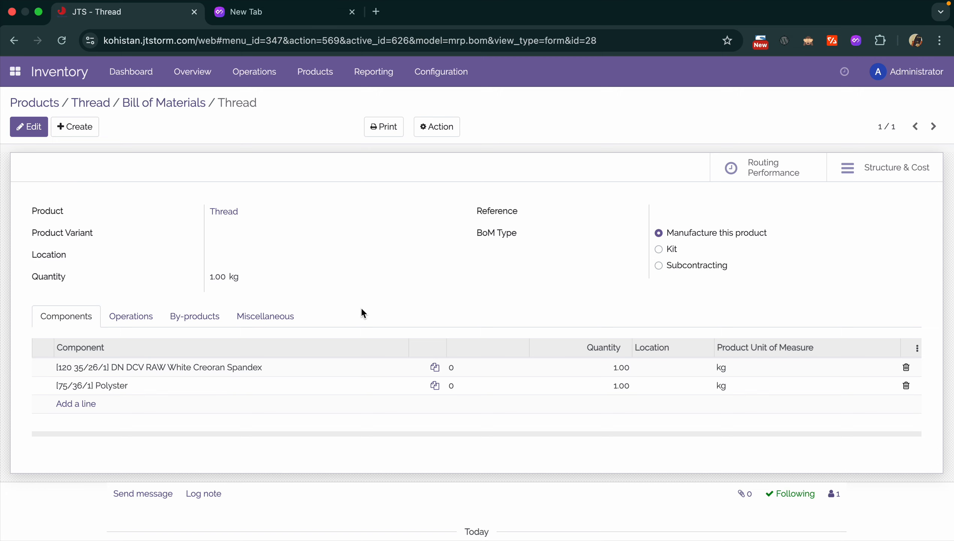
- Run the Thread BoM Structure & Cost report for a quantity of 2000 kg
left_click(901, 172)
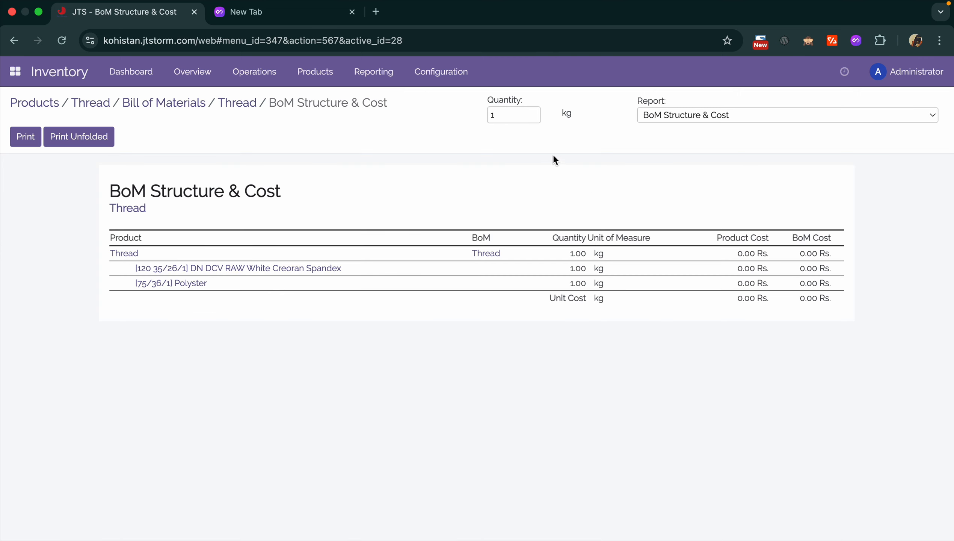
left_click(506, 110)
key("BackSpace")
type("2000")
left_click(579, 177)
- Set the Thread BoM quantities to 0.60 kg Creoran Spandex and 0.50 kg Polyster, then save
left_click(245, 103)
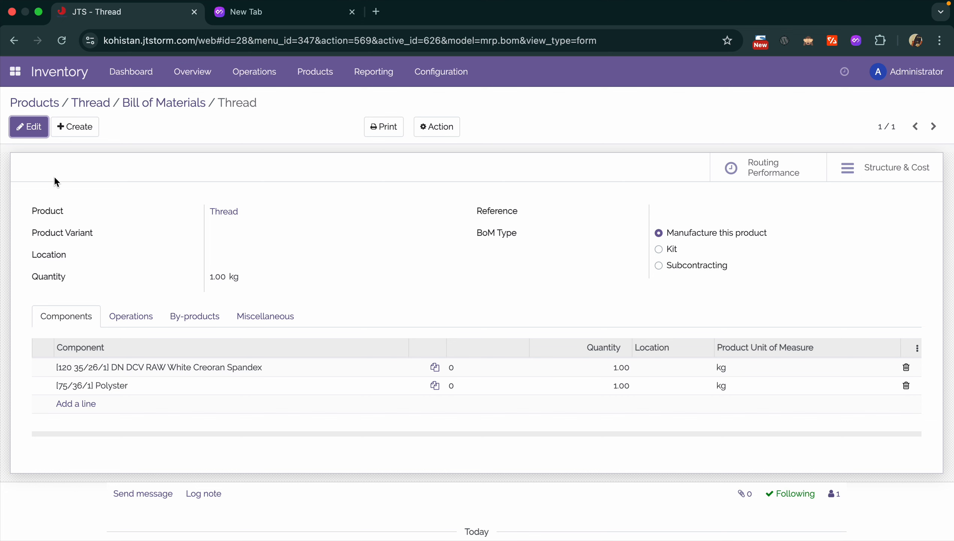
left_click(38, 133)
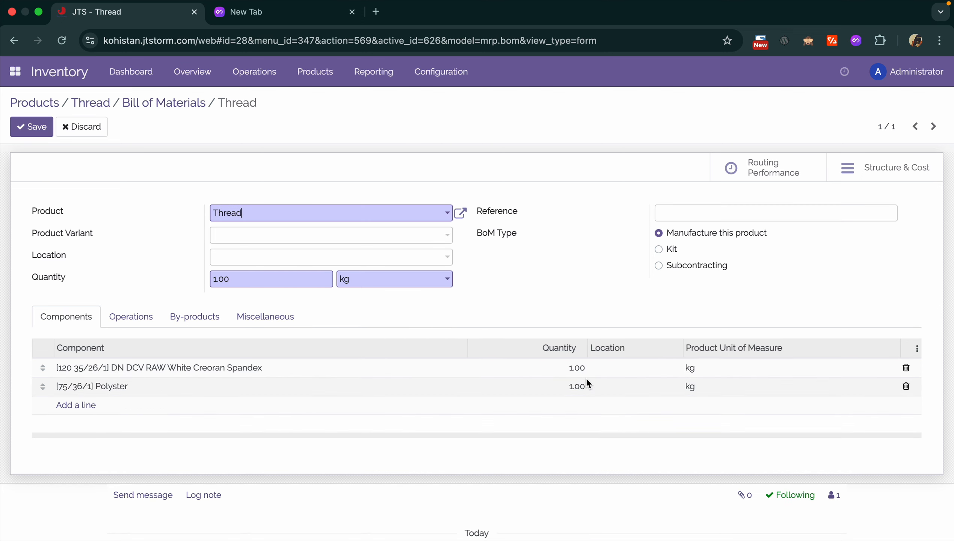
left_click(577, 386)
type("0.5")
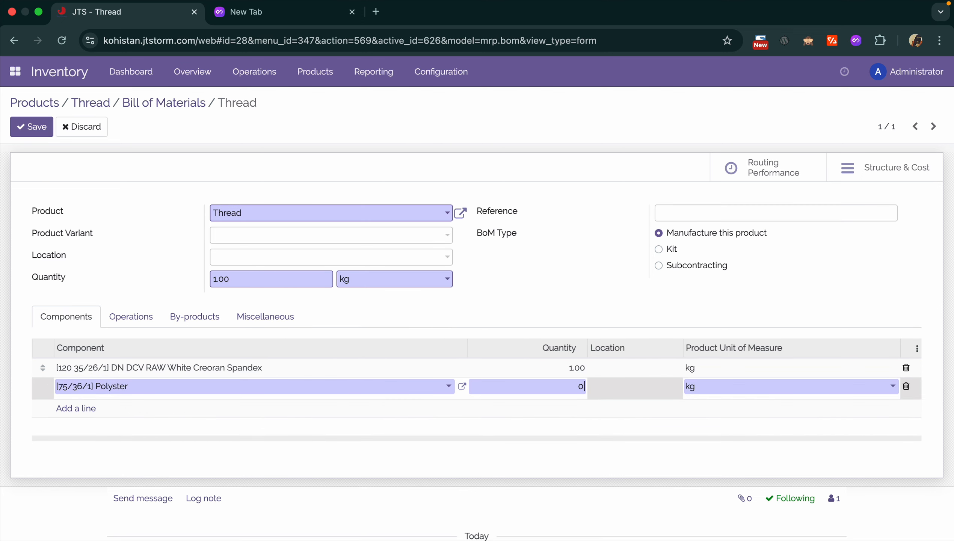
left_click(589, 320)
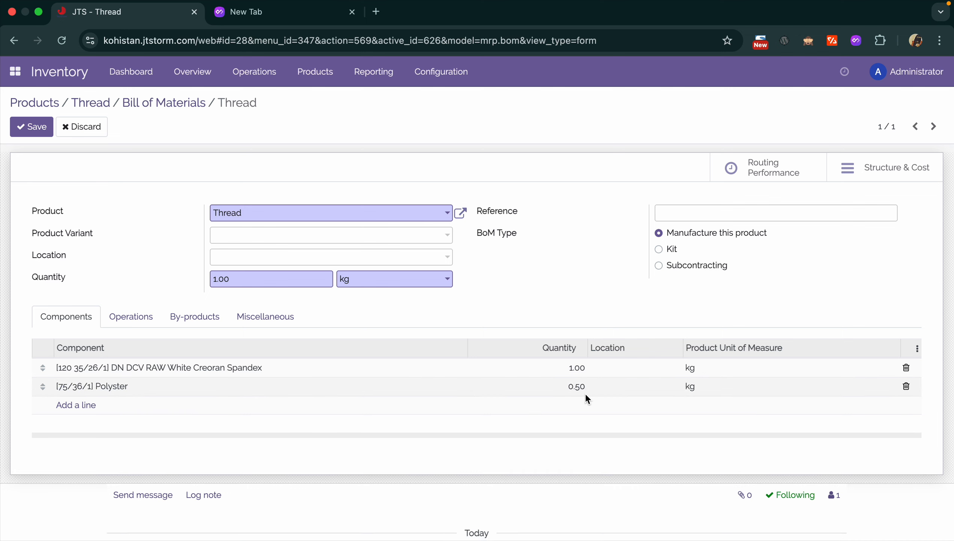
left_click(578, 369)
type("0.2")
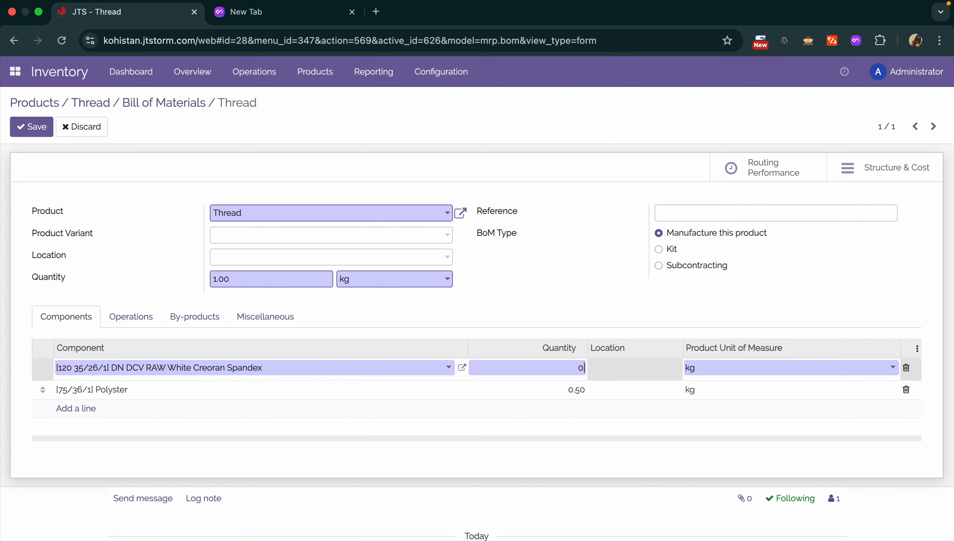
key("BackSpace")
type("6")
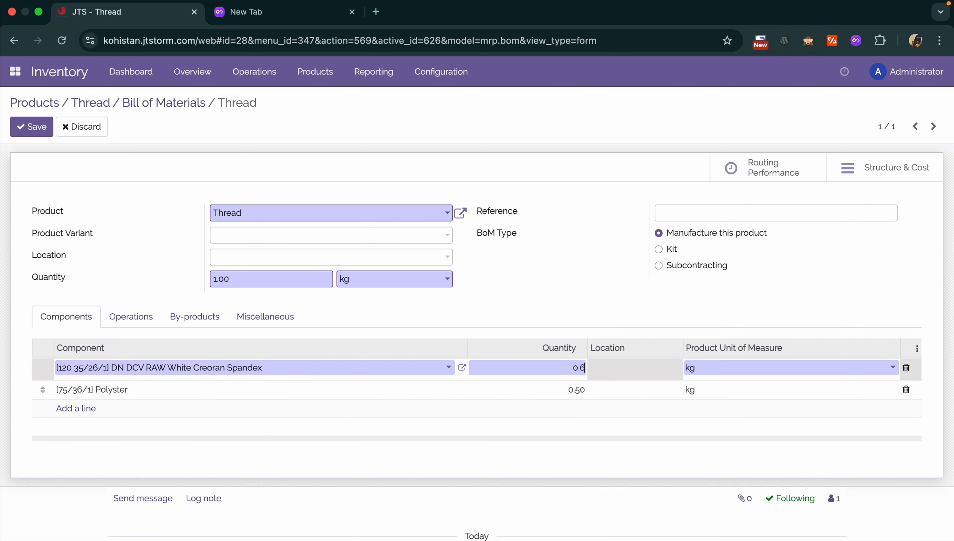
left_click(579, 392)
key("BackSpace")
key("BackSpace")
key("BackSpace")
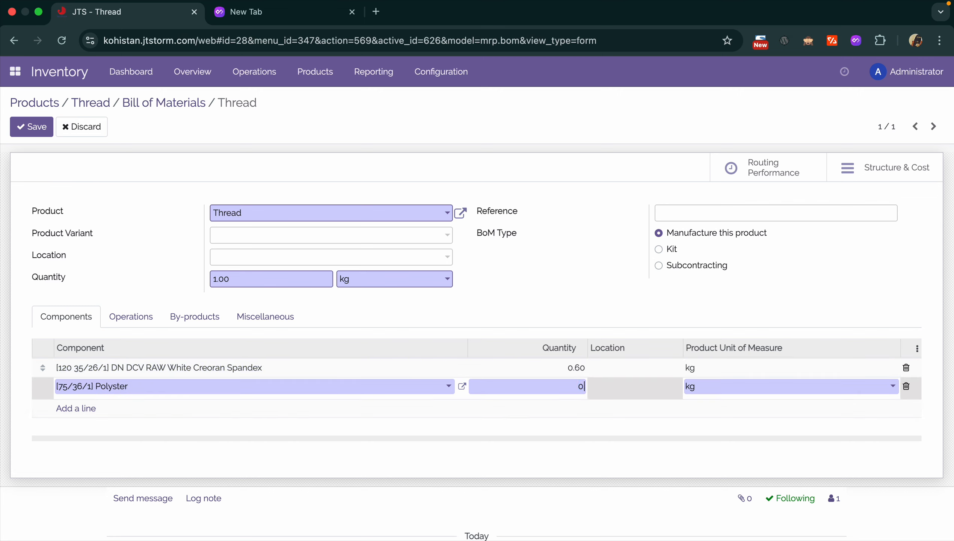
type(".5")
left_click(631, 301)
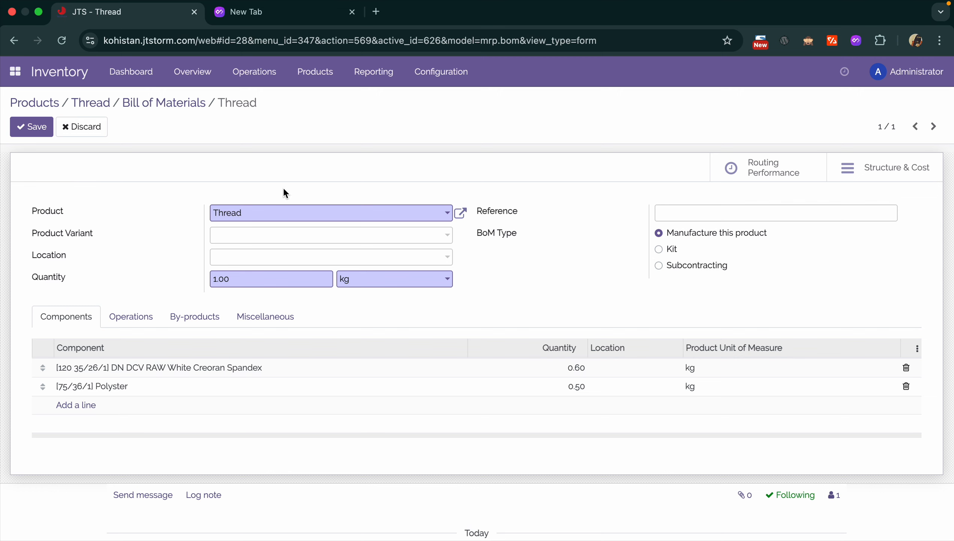
left_click(46, 131)
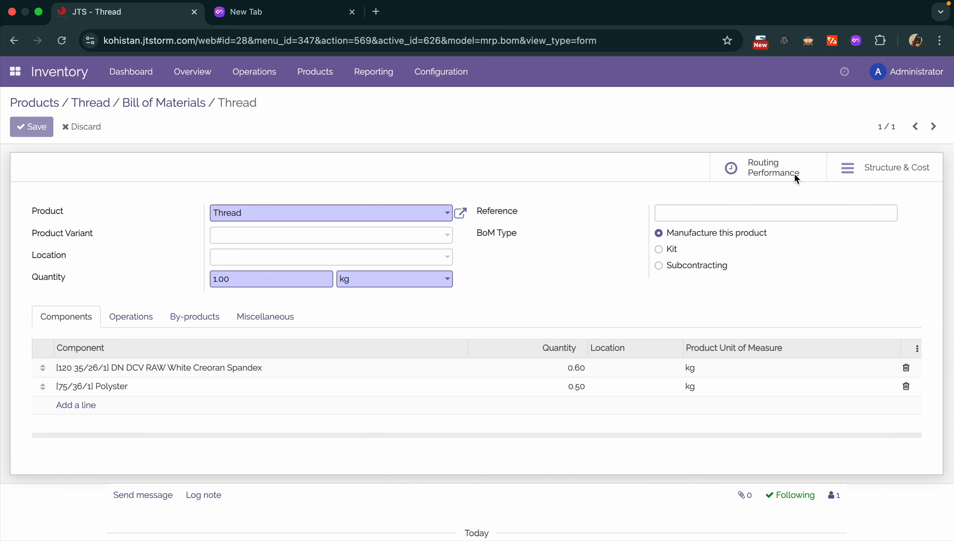
- Open the Thread BoM Structure & Cost report and recompute it for a quantity of 45
left_click(892, 174)
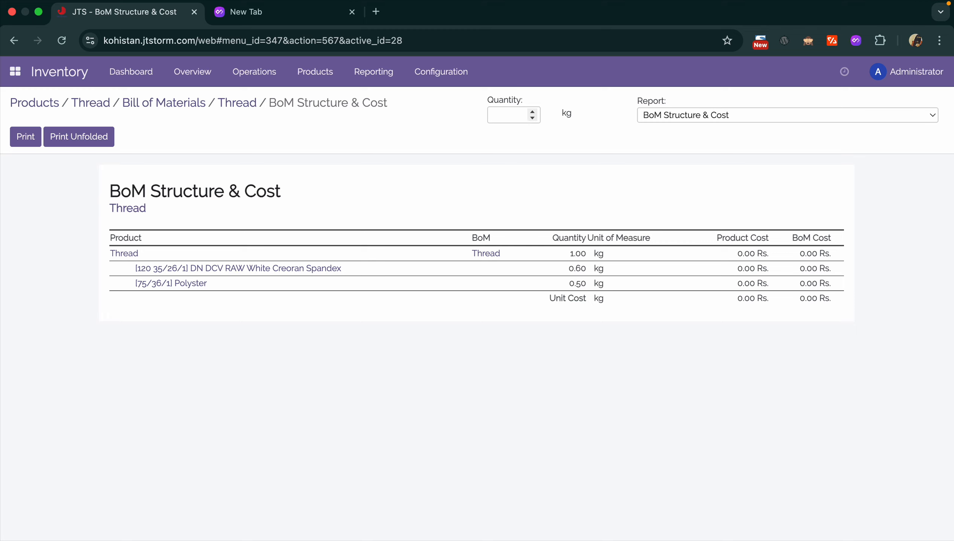
type("45")
key("super+r")
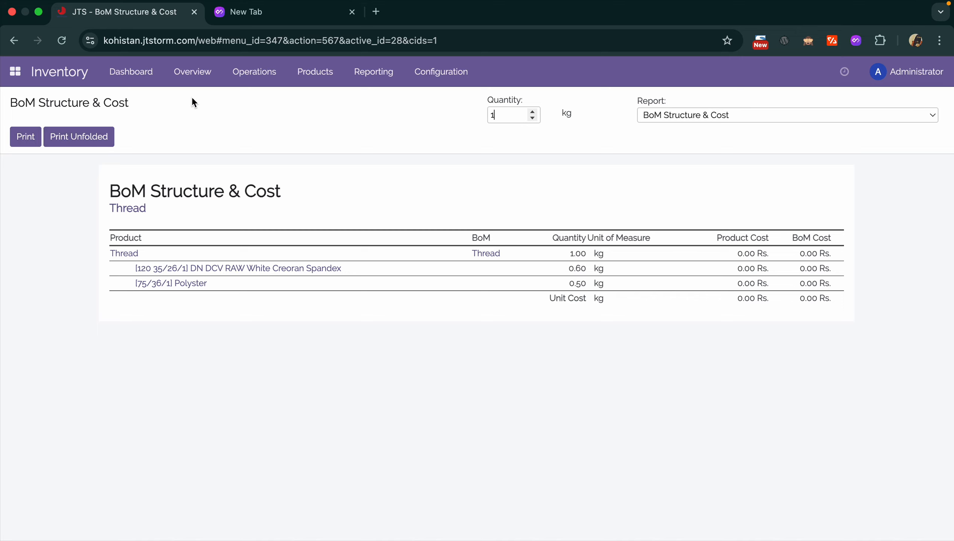
left_click(275, 63)
- Go to the Product Variants list from the Products menu
mouse_move(316, 73)
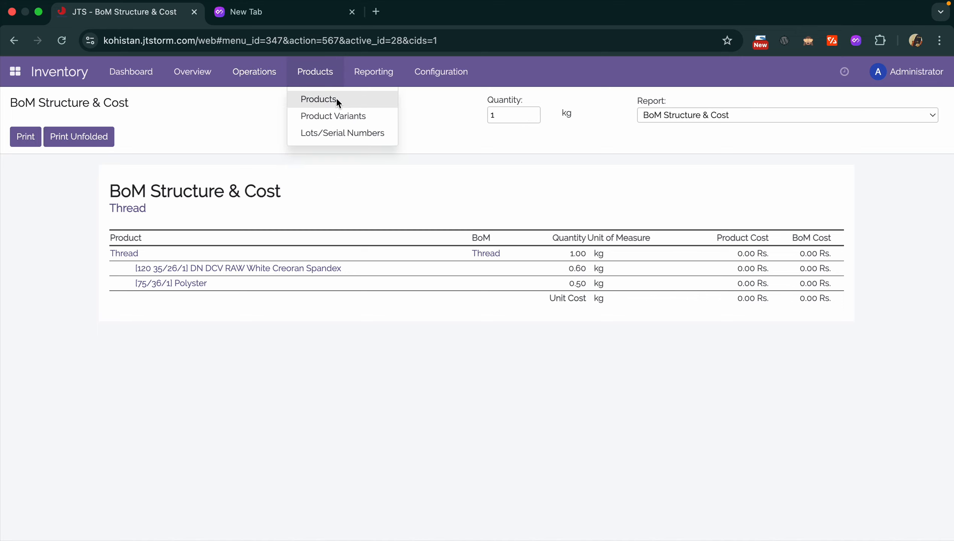
left_click(335, 116)
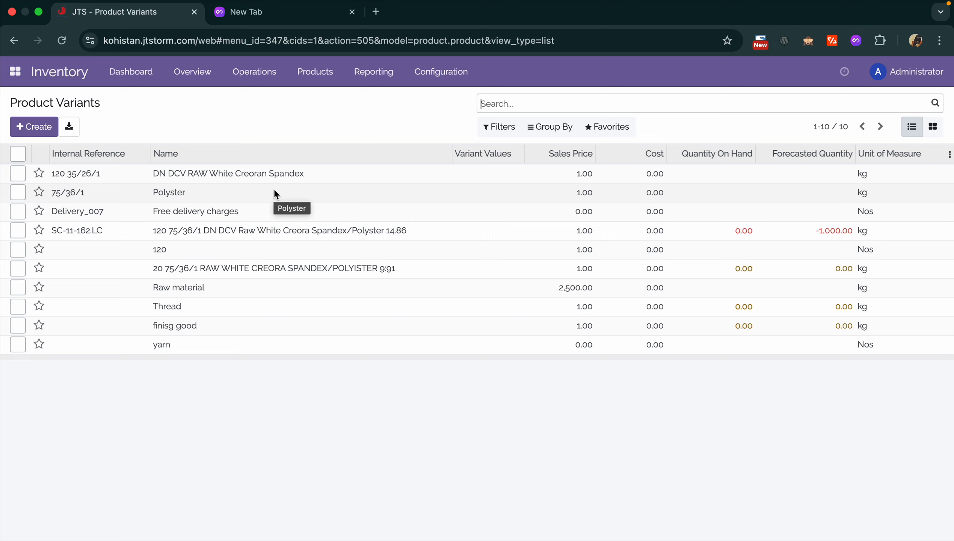
left_click(321, 70)
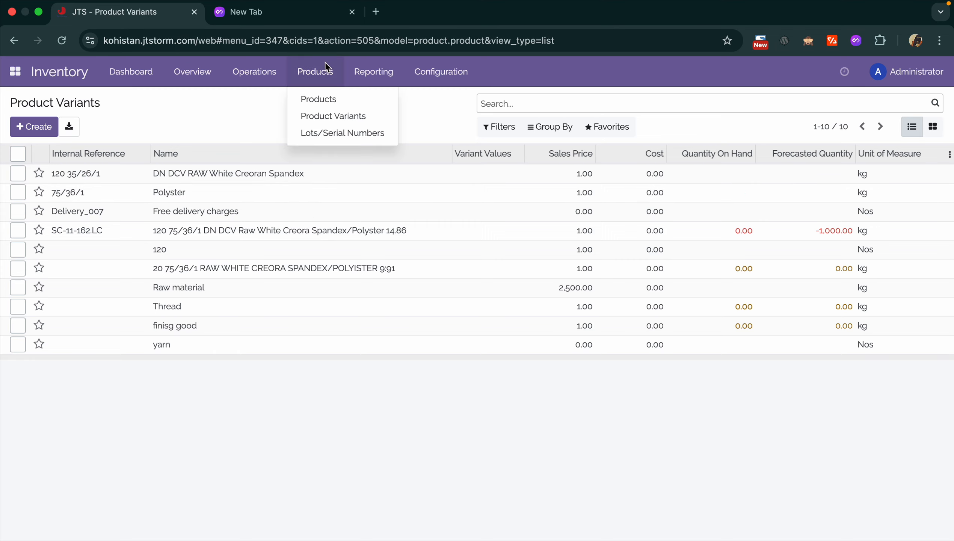
left_click(330, 141)
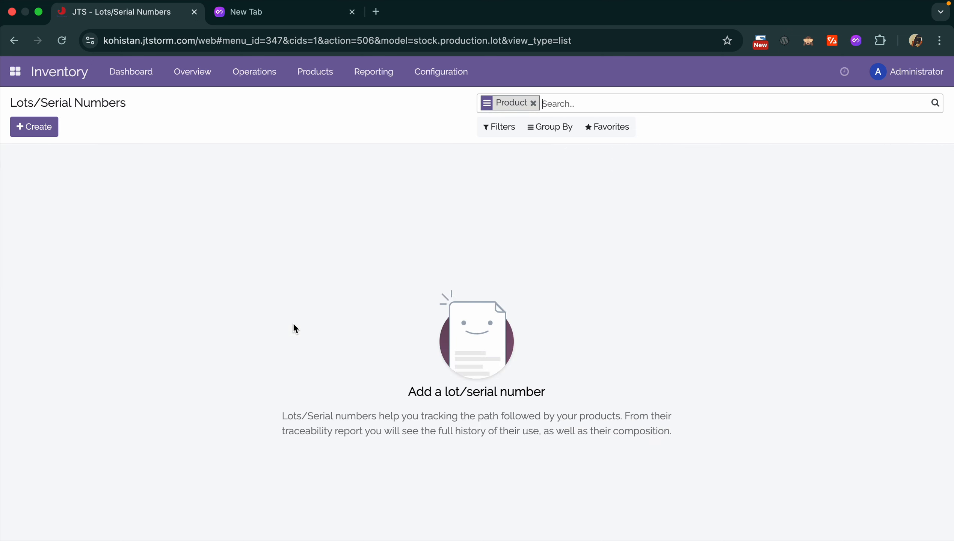
- Remove the Product filter from the Lots/Serial Numbers list, then browse the Configuration, Products and Operations menus
left_click(533, 103)
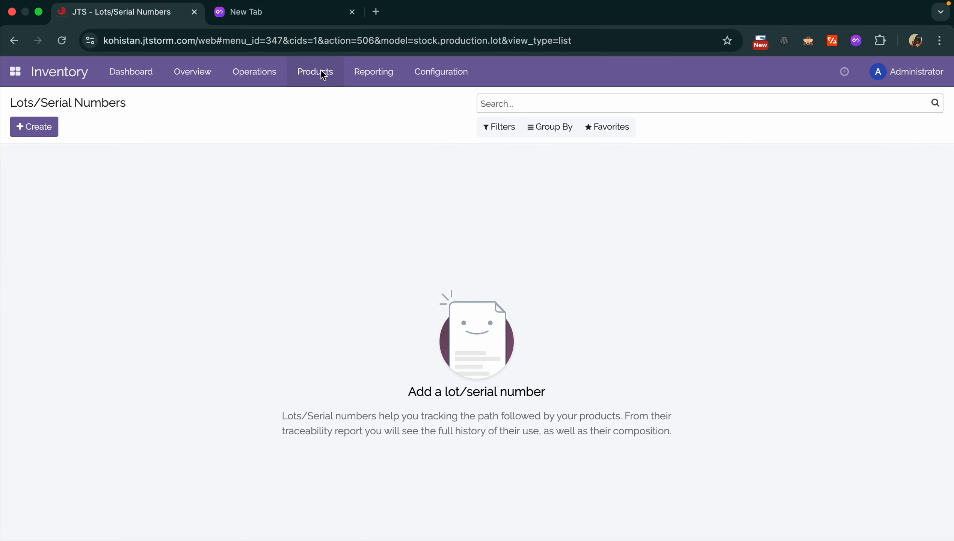
left_click(451, 76)
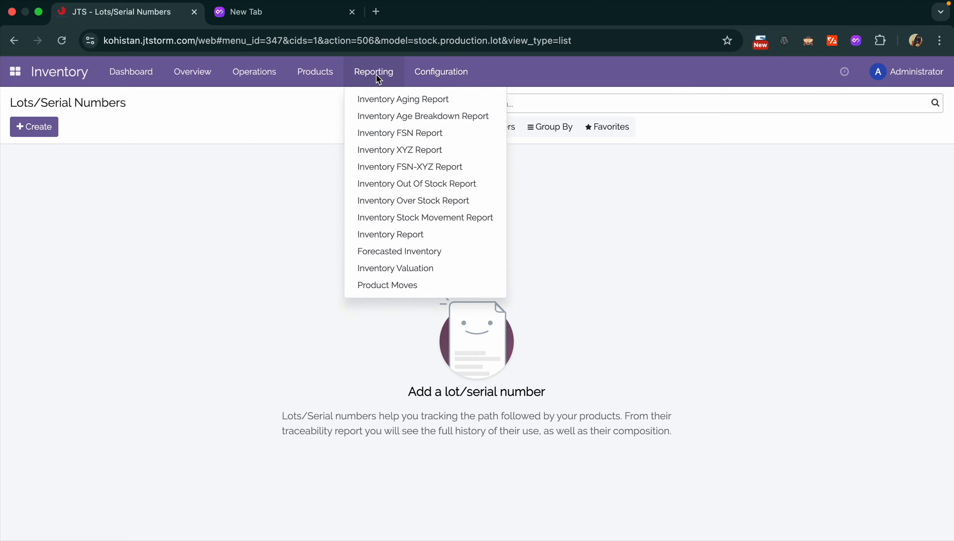
left_click(316, 72)
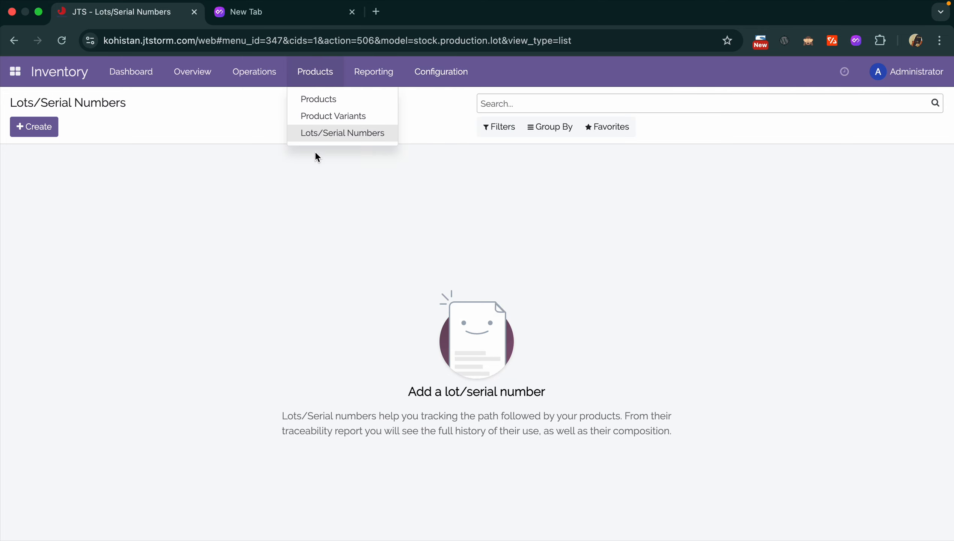
left_click(272, 83)
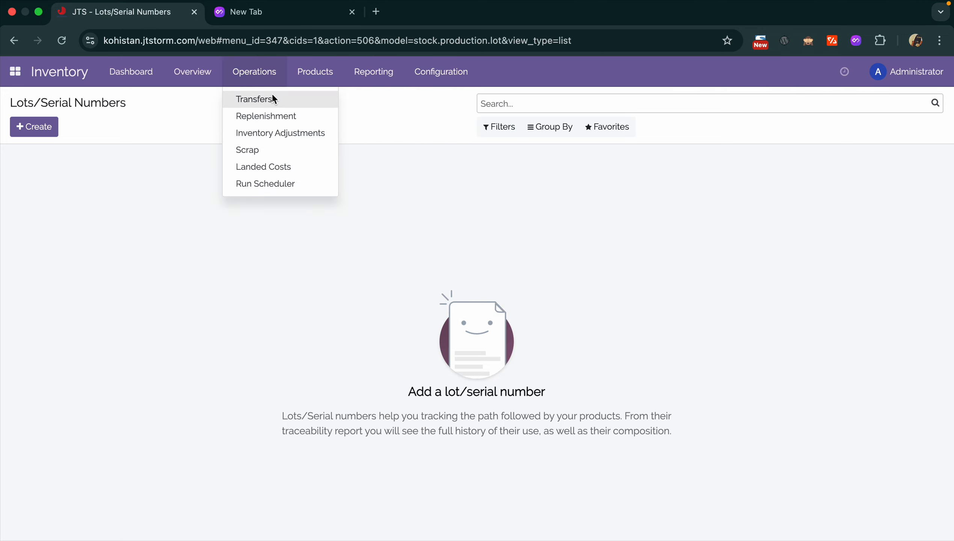
- Open Operations > Transfers and create a new blank transfer with Alt+C
left_click(273, 94)
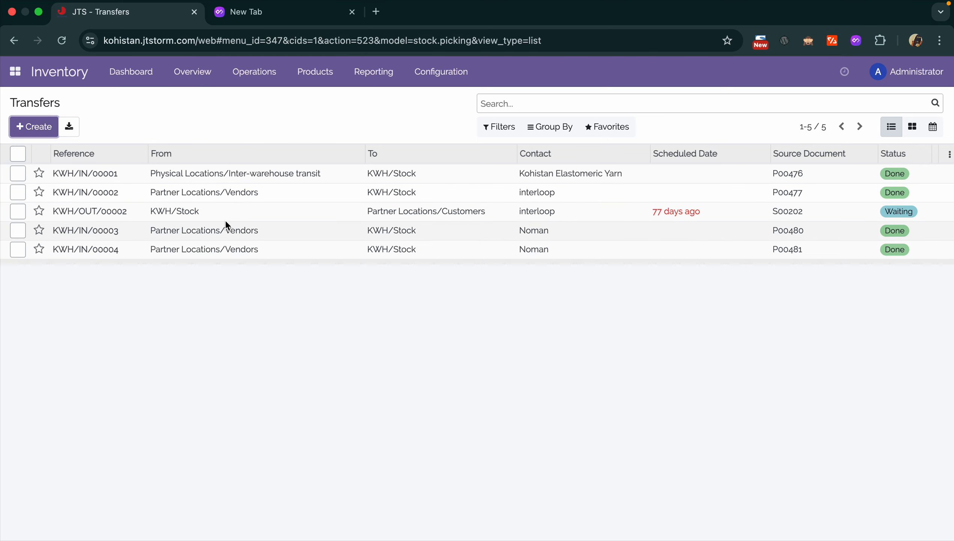
key("alt+c")
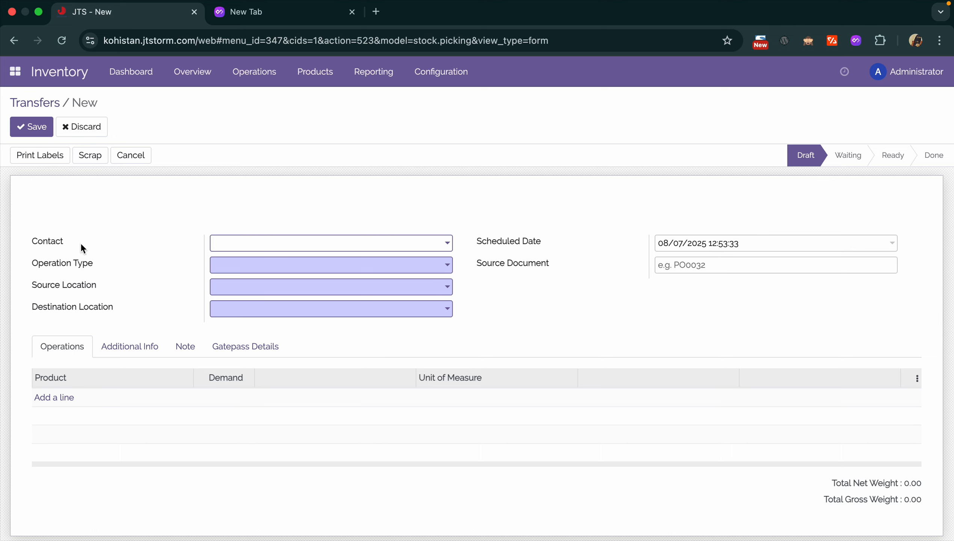
- Set the draft transfer's contact to Administrator and its operation type to Internal Transfers
left_click(284, 242)
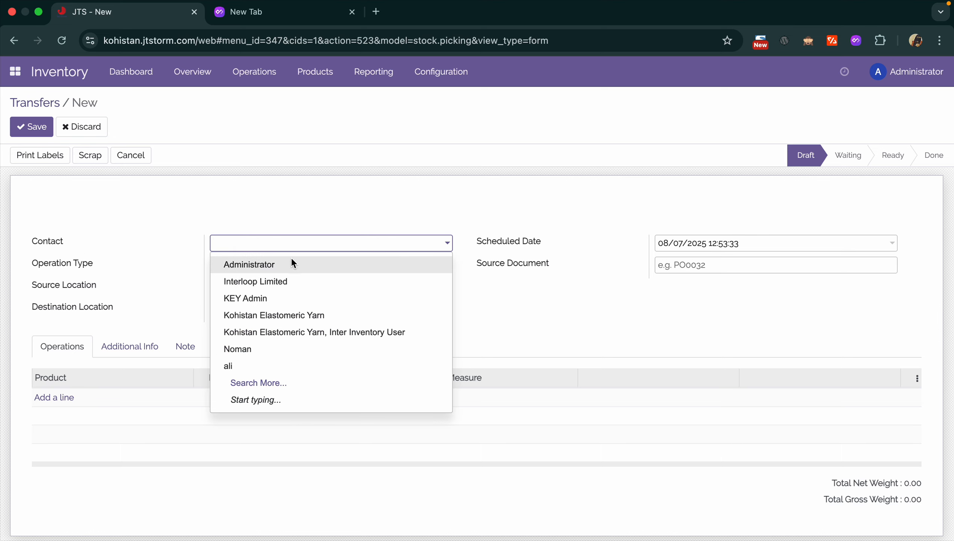
left_click(275, 264)
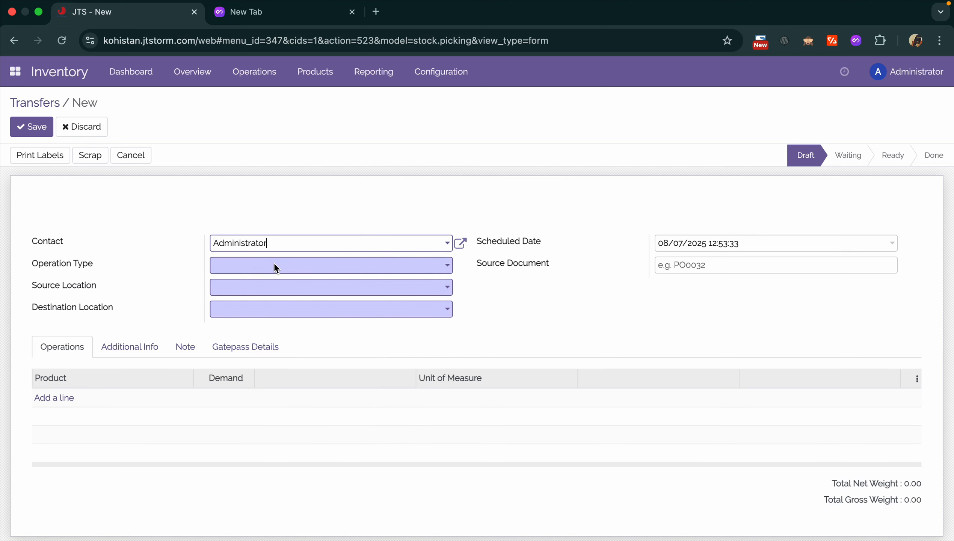
left_click(275, 264)
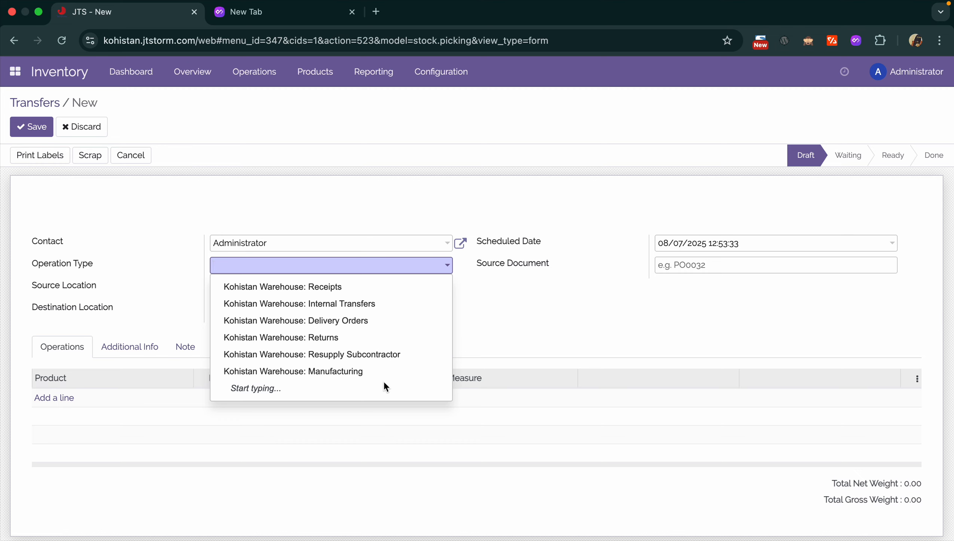
left_click(152, 265)
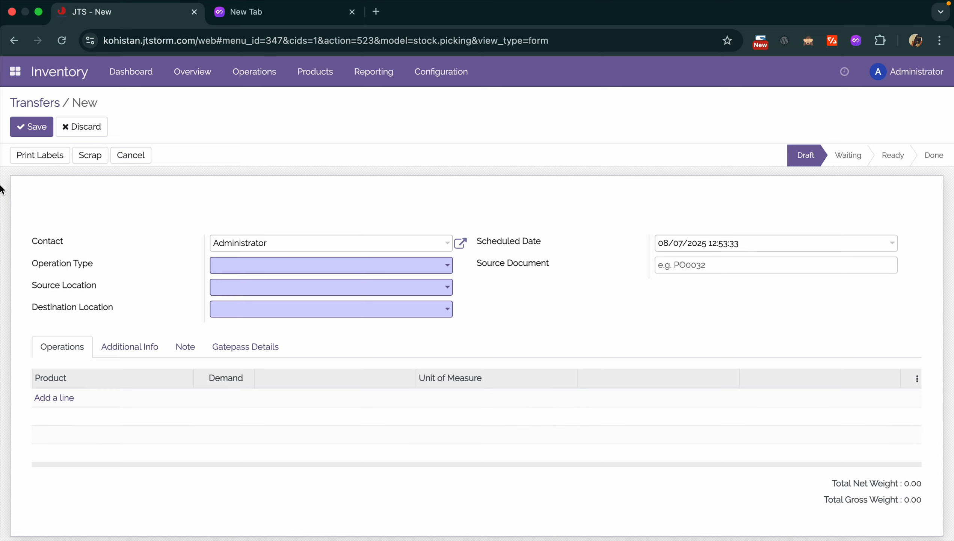
left_click(290, 269)
left_click(343, 310)
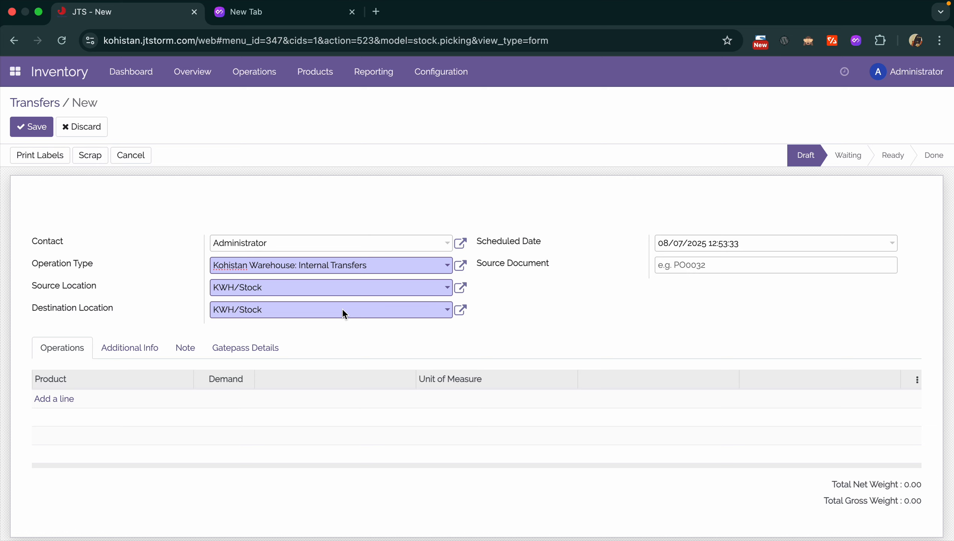
- Return to the Transfers list and open receipt KWH/IN/00001, checking its print options without printing
left_click(50, 105)
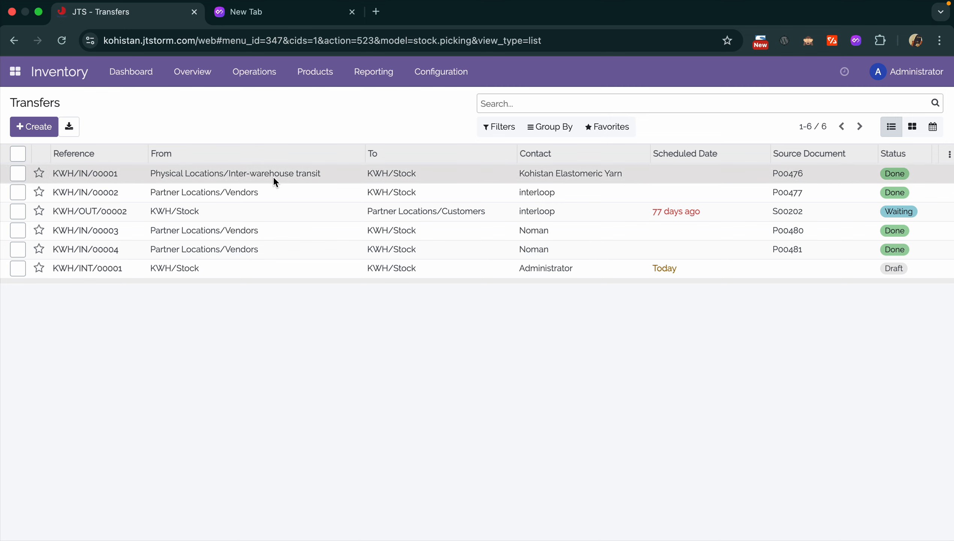
left_click(361, 167)
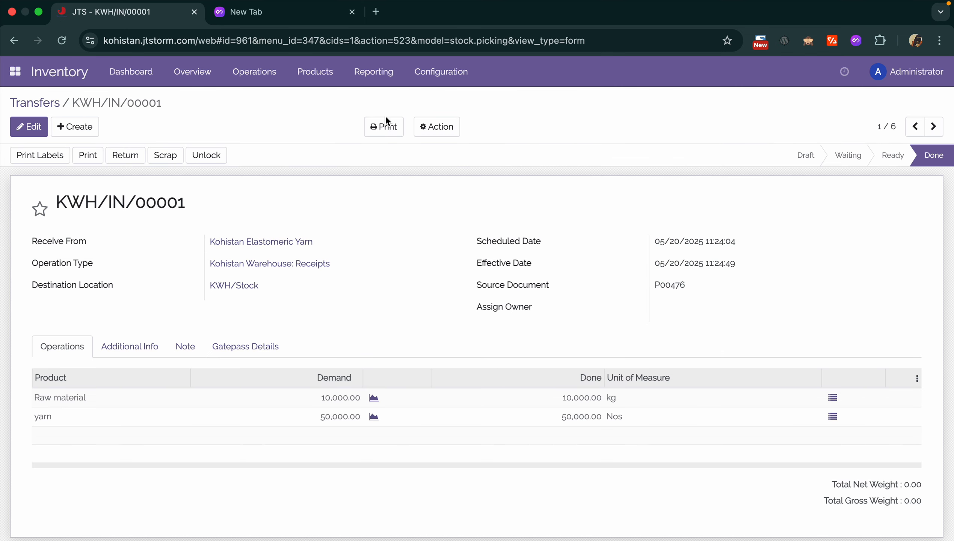
left_click(385, 127)
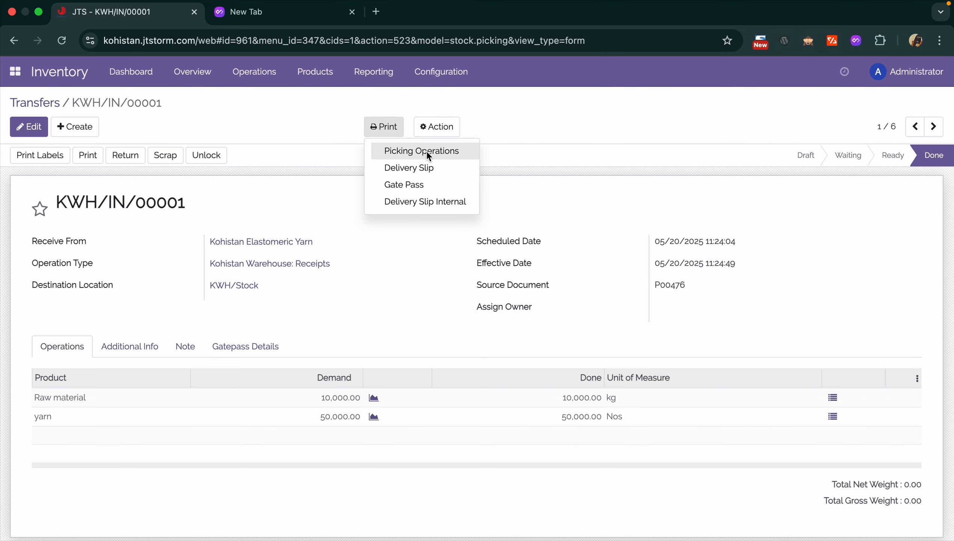
left_click(320, 187)
- Go to the Inventory Replenishment page
left_click(322, 75)
mouse_move(269, 76)
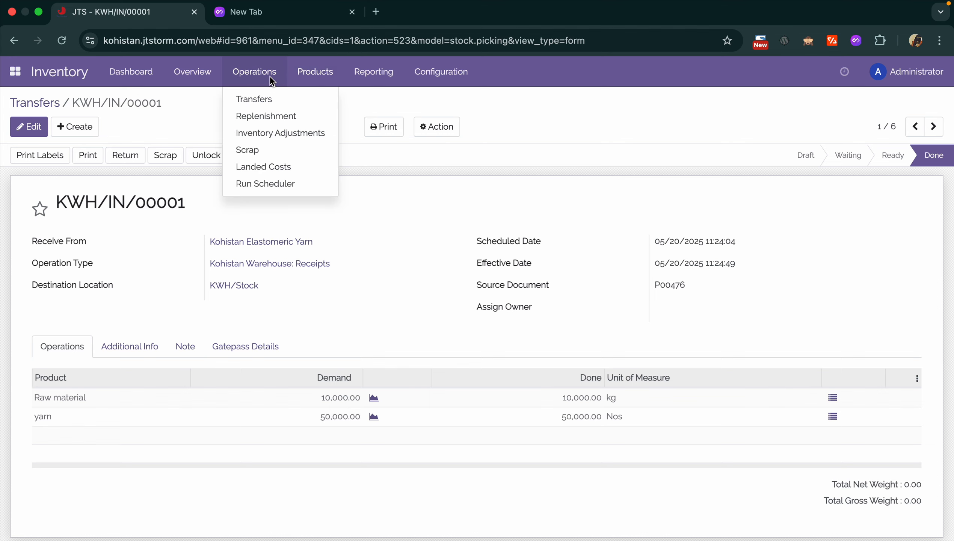
left_click(275, 118)
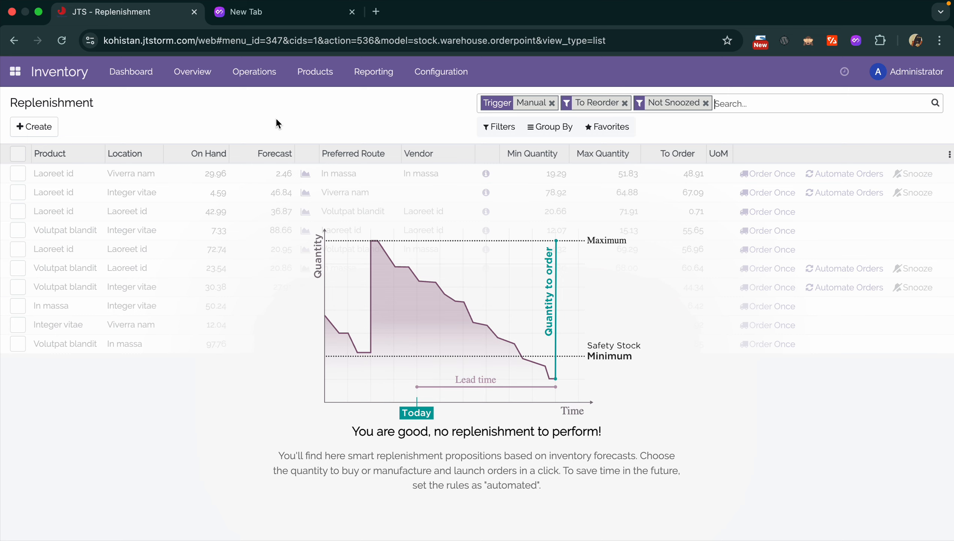
- Remove the Trigger: Manual, To Reorder and Not Snoozed filters from the Replenishment list
left_click(551, 103)
left_click(552, 104)
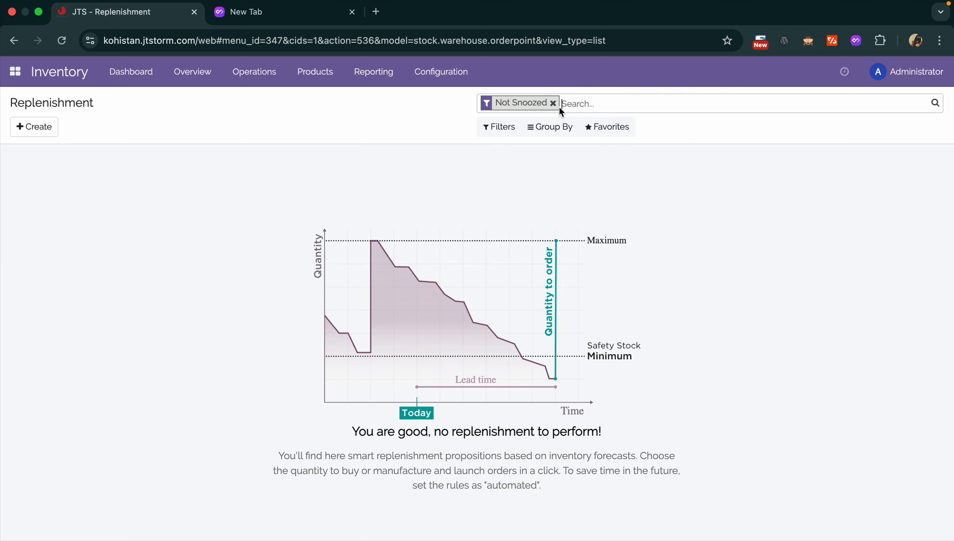
left_click(553, 102)
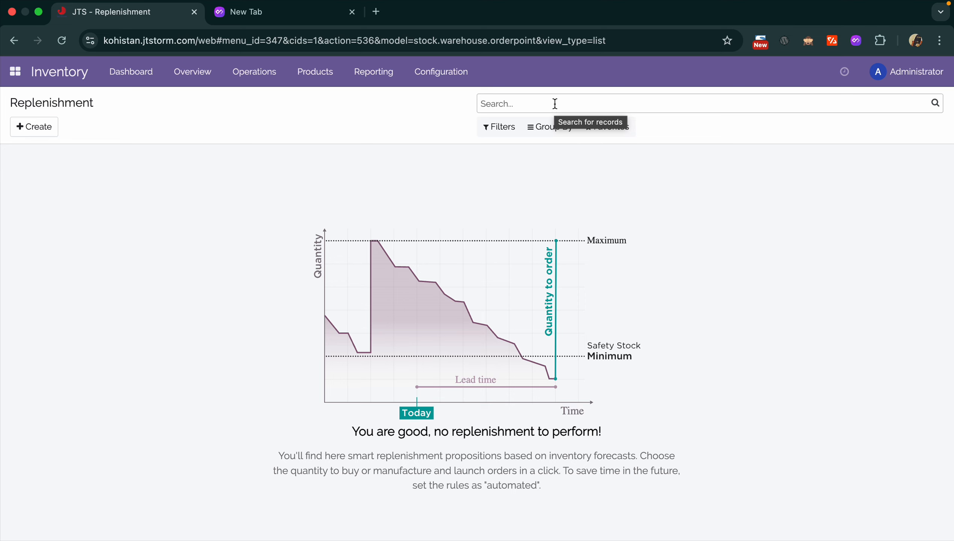
- Add and save a replenishment rule for the raw white Creora spandex yarn with minimum 100
left_click(28, 132)
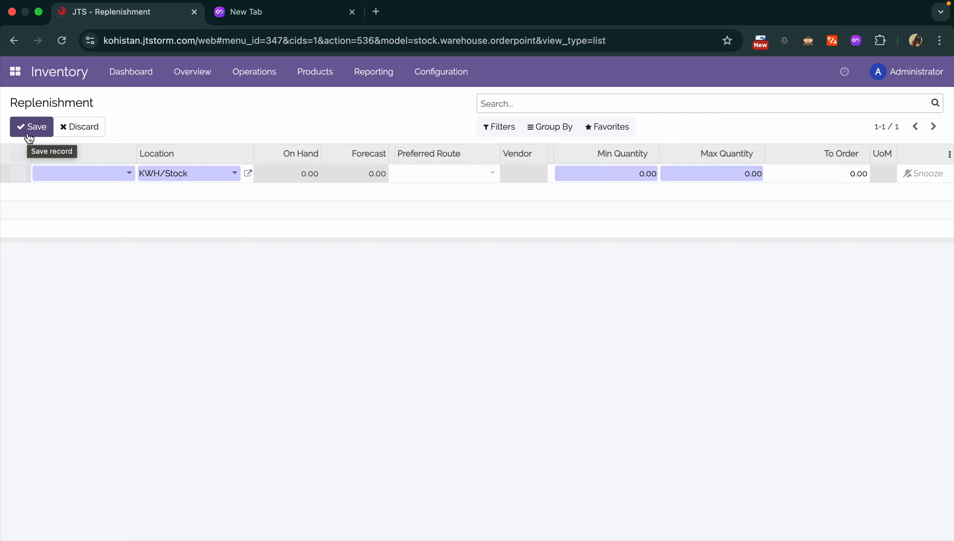
left_click(89, 170)
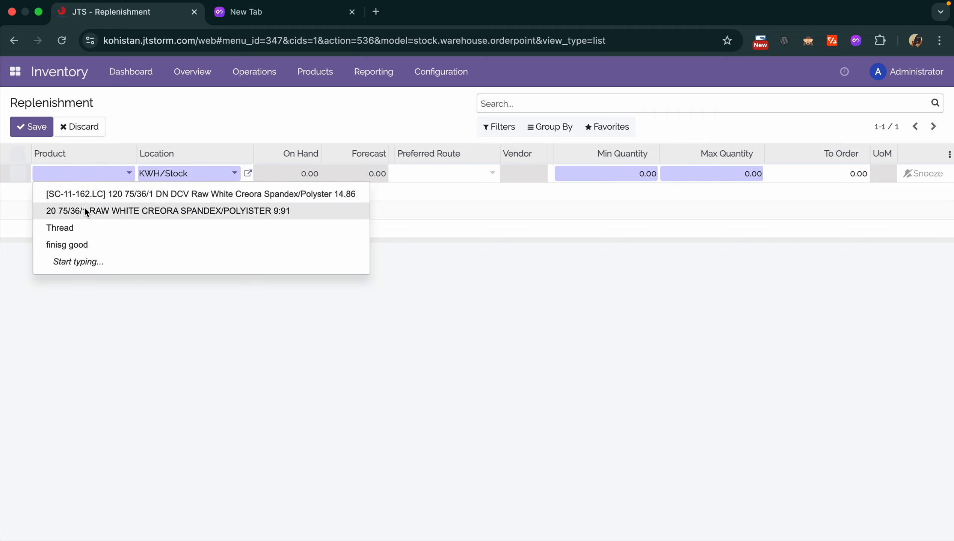
left_click(87, 212)
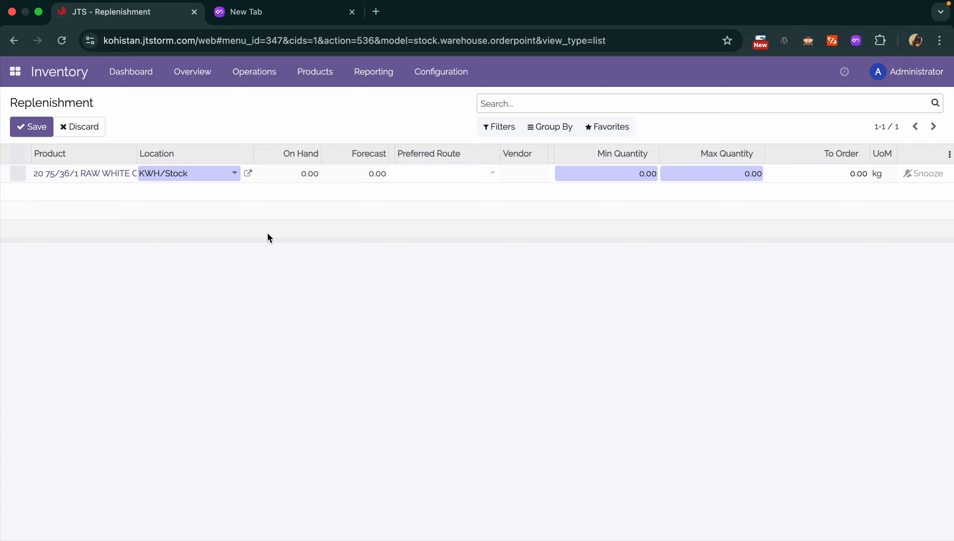
type("100")
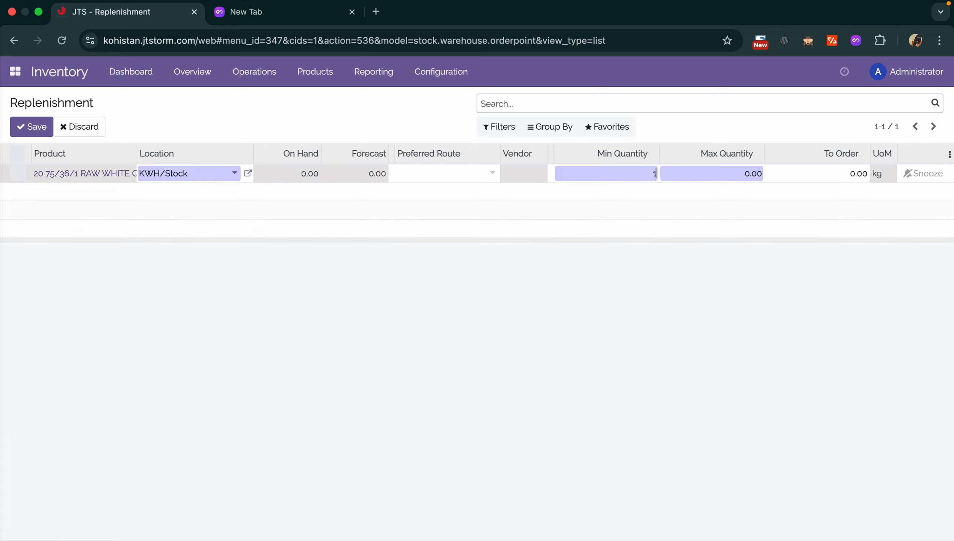
left_click(641, 285)
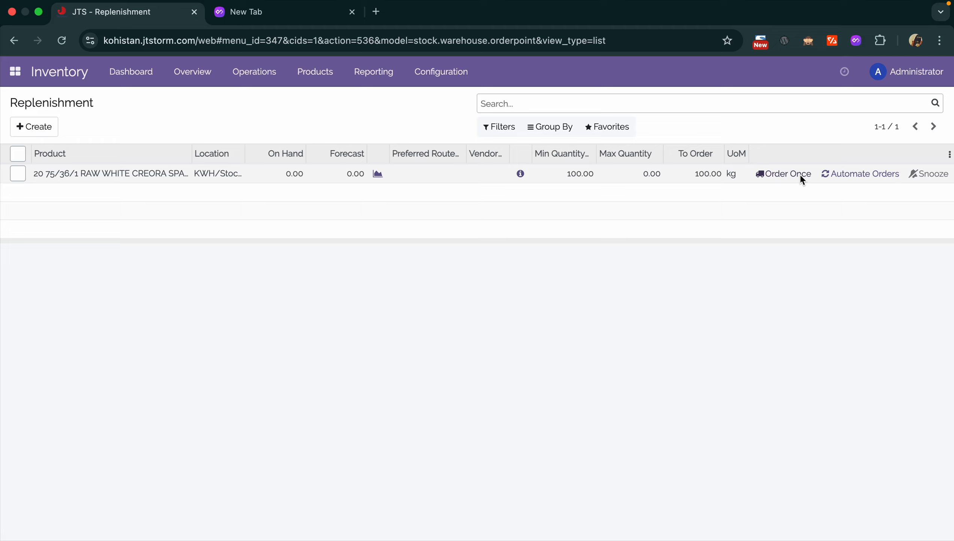
- Select the new spandex replenishment rule and delete it
left_click(19, 154)
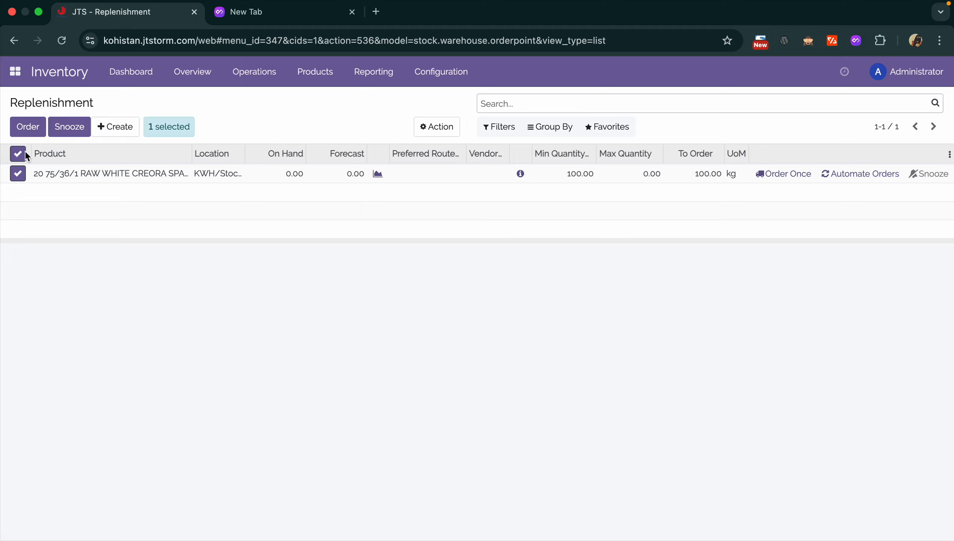
left_click(443, 129)
left_click(453, 201)
left_click(288, 160)
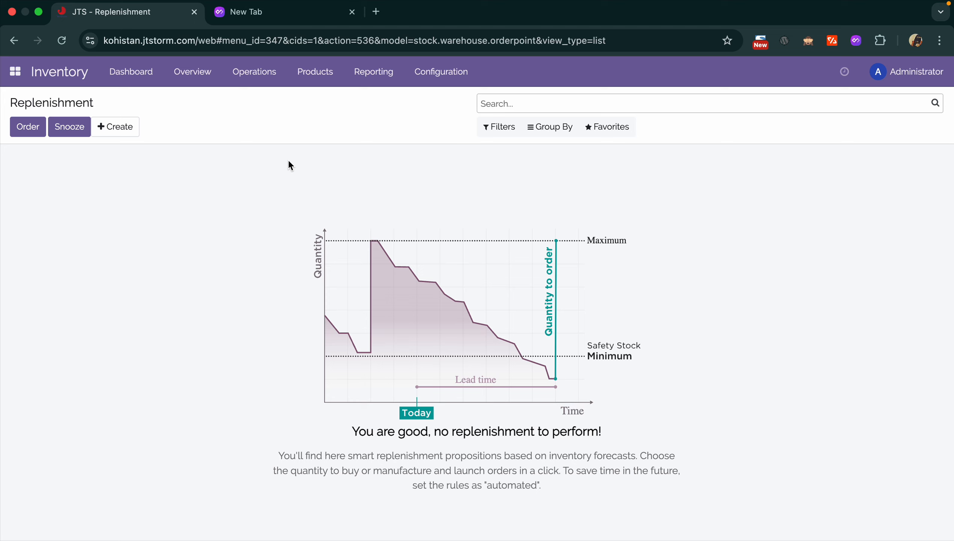
left_click(275, 73)
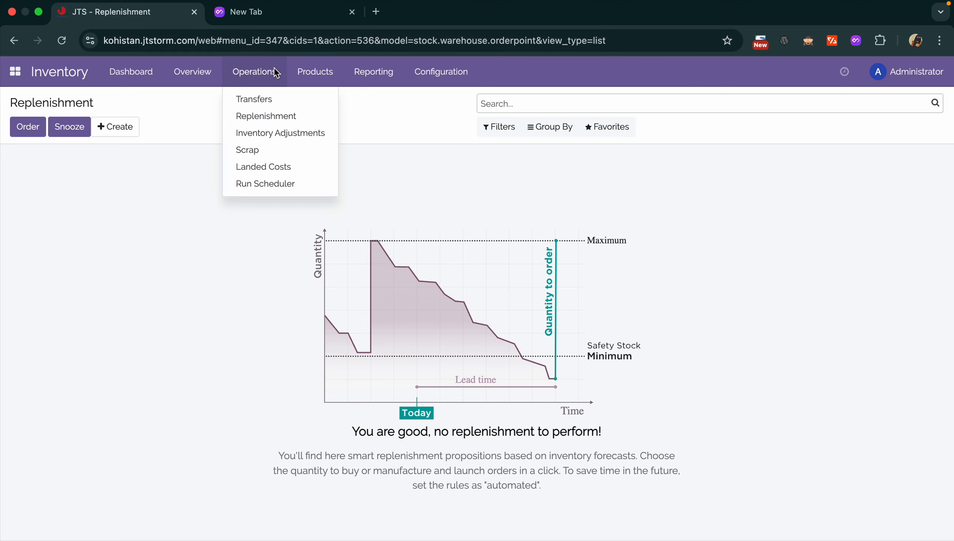
- View the Inventory Adjustments list, then switch to the Scrap Orders list
left_click(292, 132)
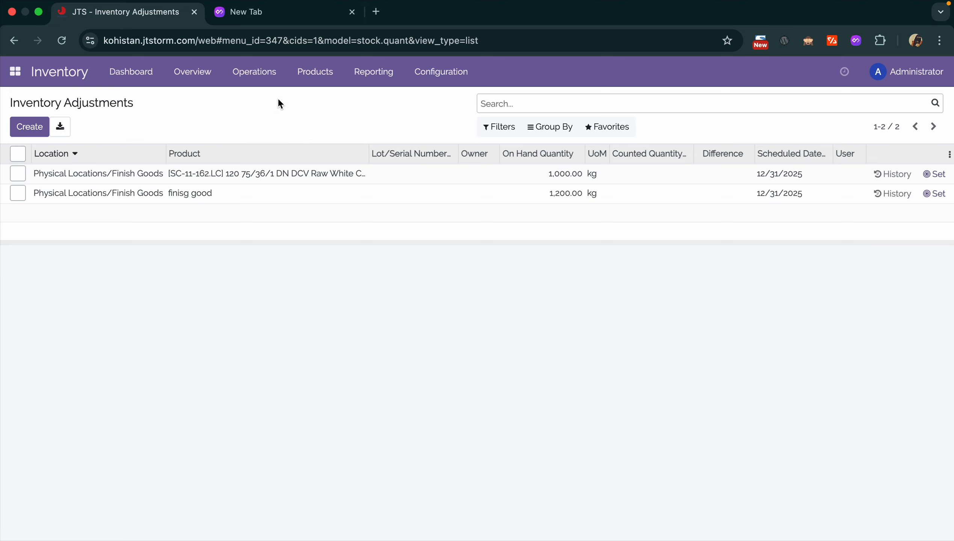
left_click(267, 74)
left_click(273, 156)
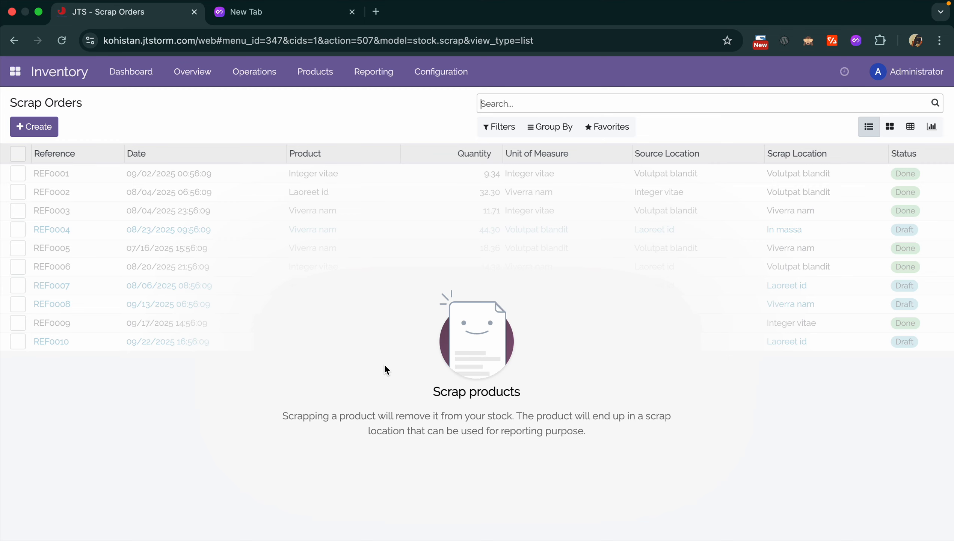
left_click(271, 82)
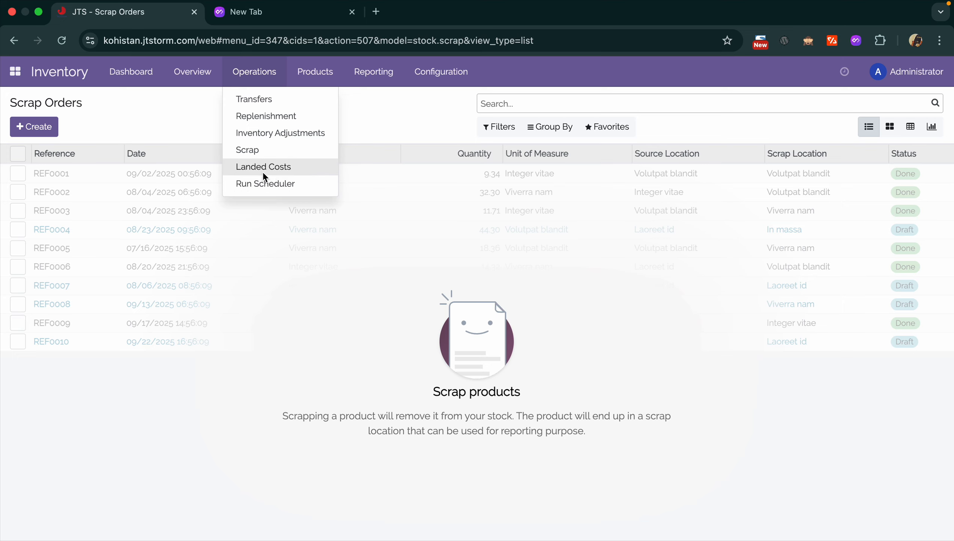
left_click(264, 169)
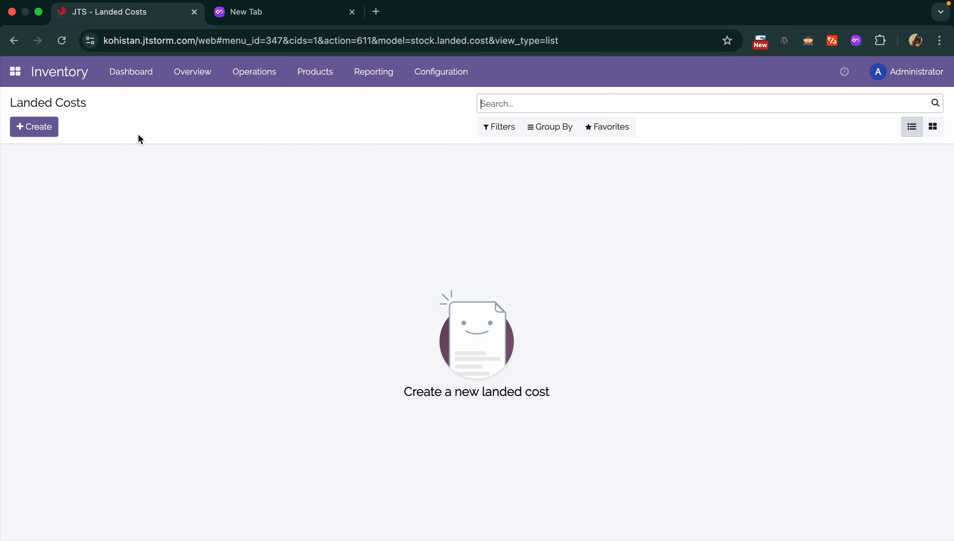
left_click(48, 131)
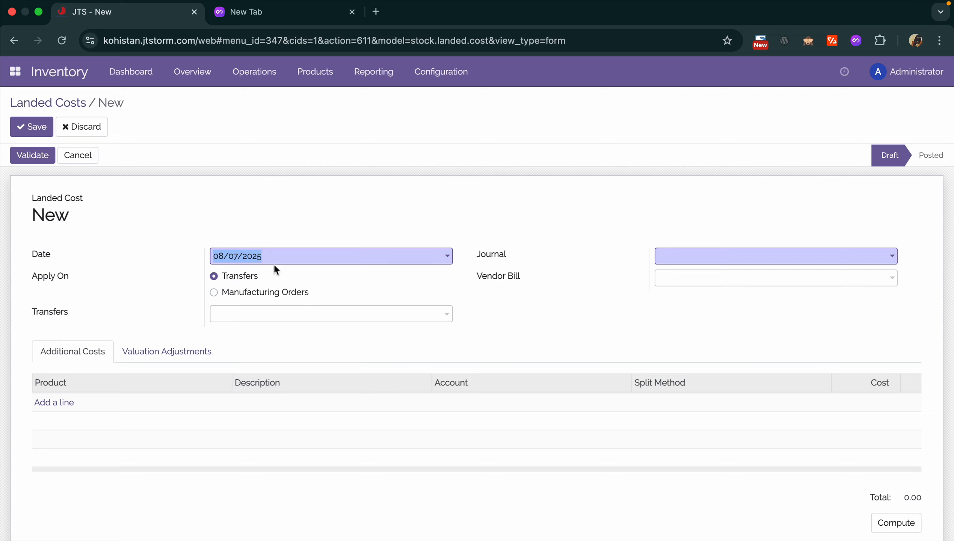
left_click(264, 281)
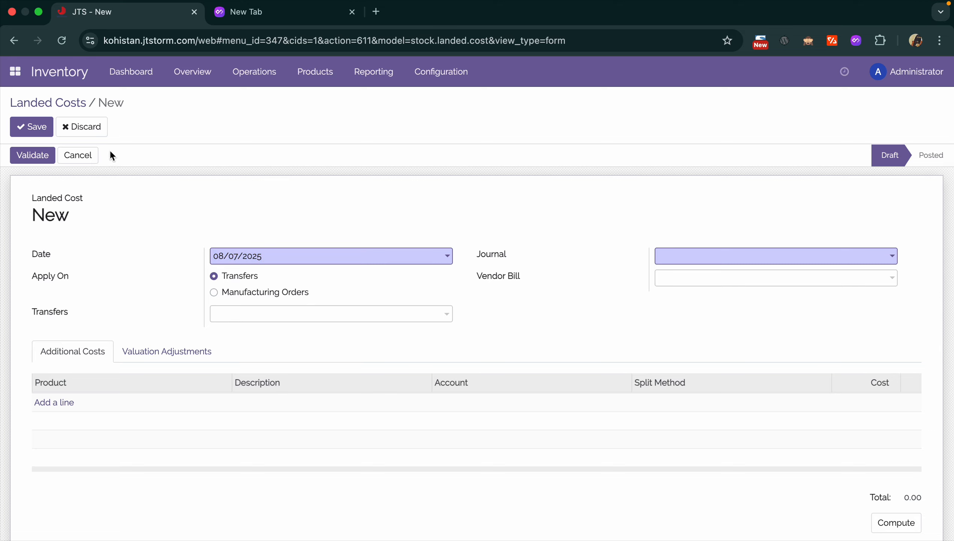
left_click(92, 130)
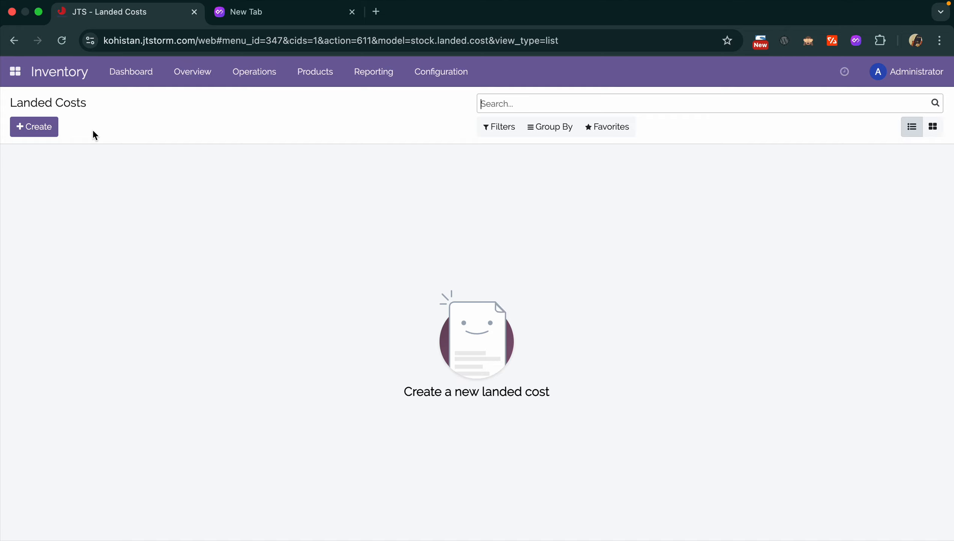
left_click(56, 126)
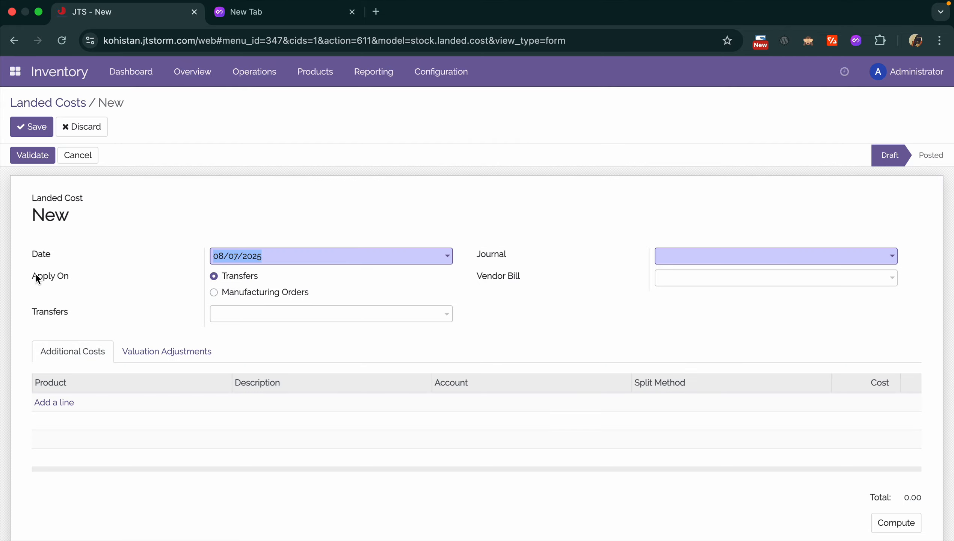
left_click(246, 296)
left_click(247, 278)
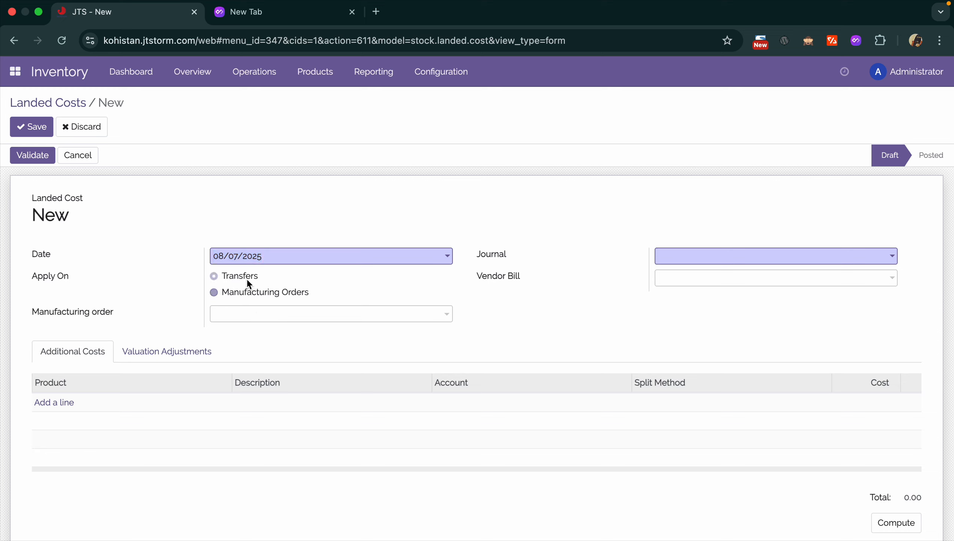
left_click(265, 312)
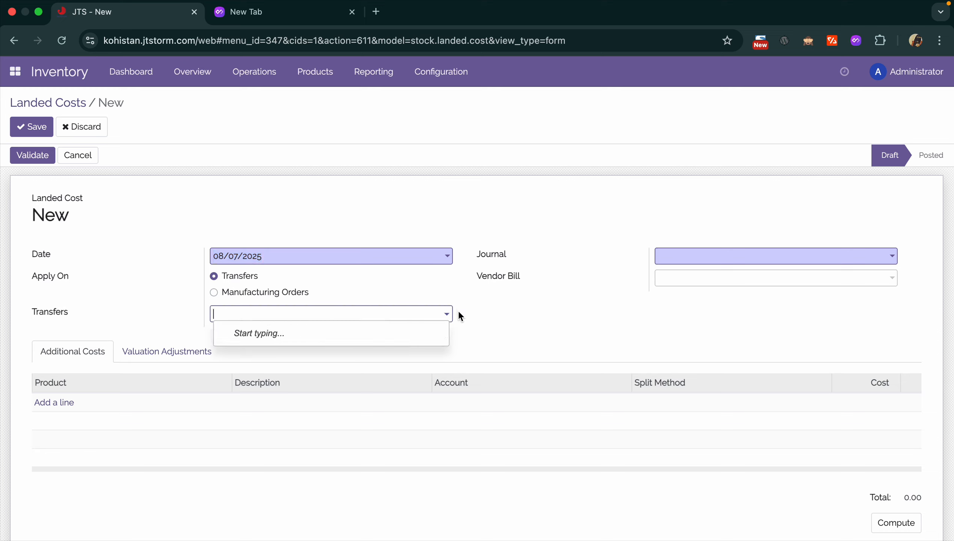
left_click(332, 292)
left_click(283, 294)
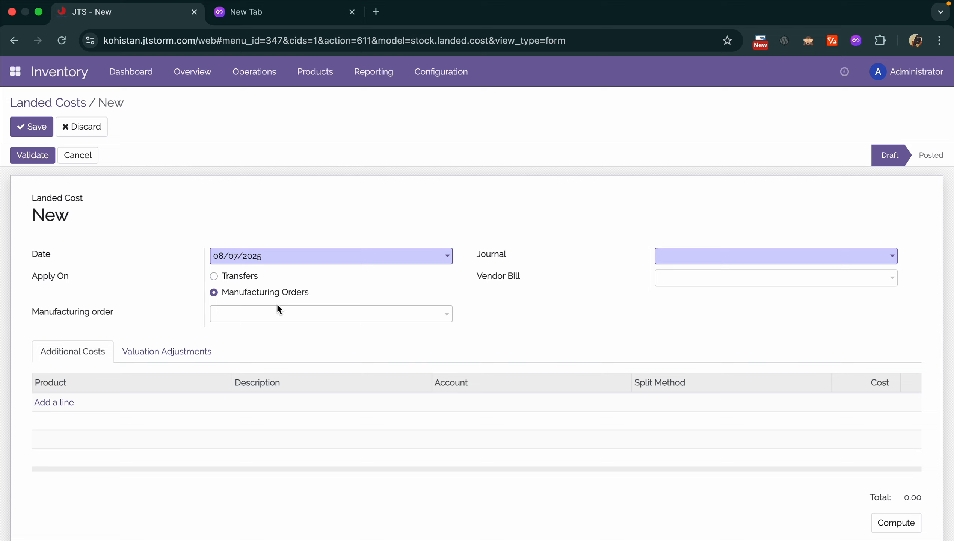
left_click(278, 308)
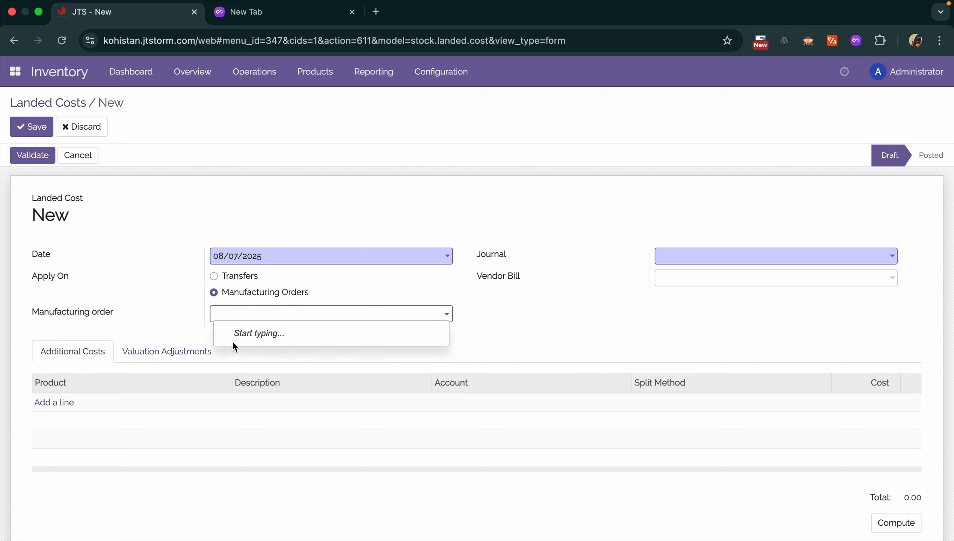
left_click(564, 350)
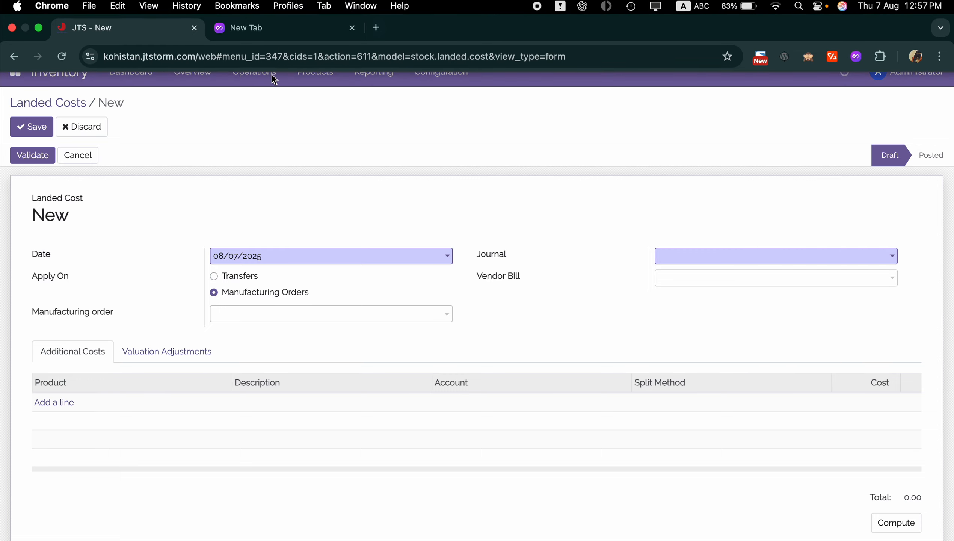
left_click(87, 128)
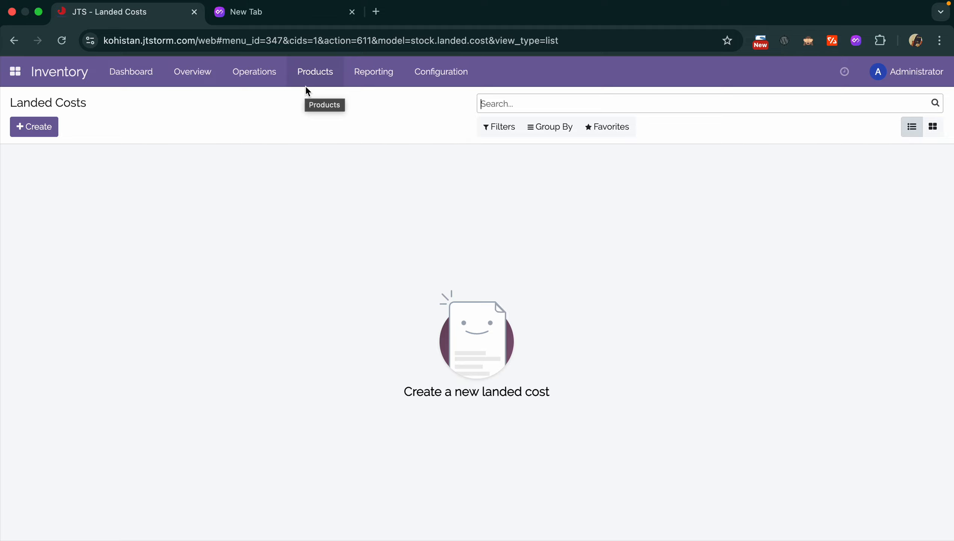
- Bring up Run Scheduler from the Operations menu and cancel without running it
left_click(307, 82)
mouse_move(257, 83)
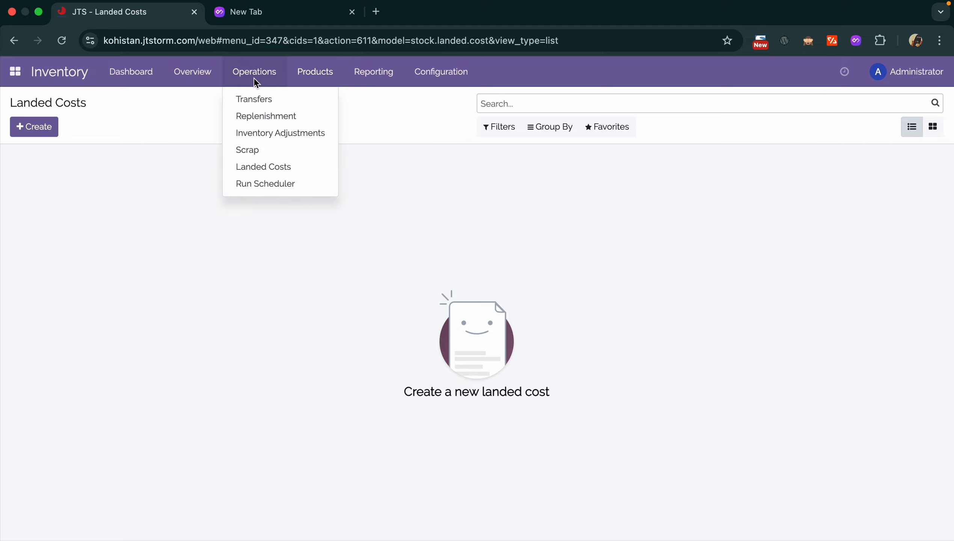
left_click(255, 192)
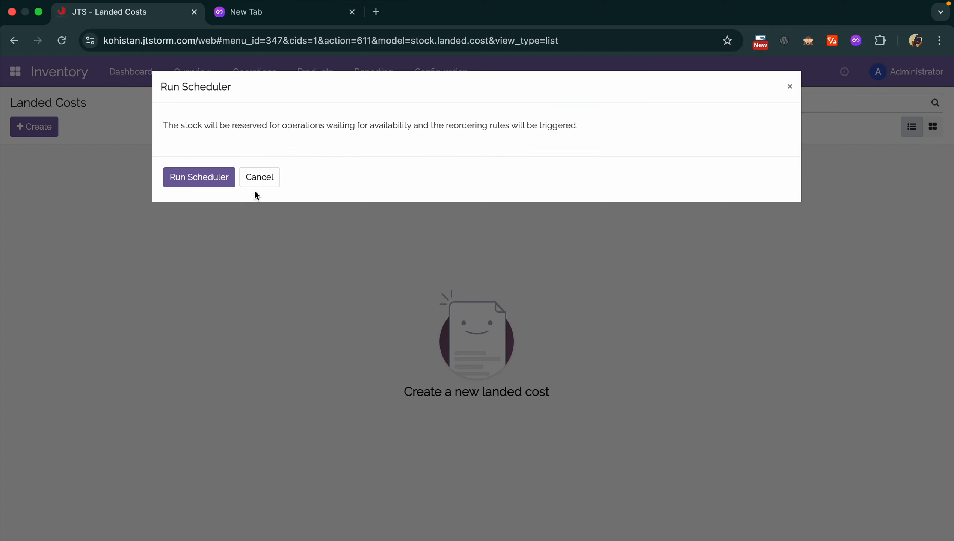
left_click(257, 183)
- Visit the Replenishment page and Inventory Overview, then return to the apps home screen
left_click(270, 66)
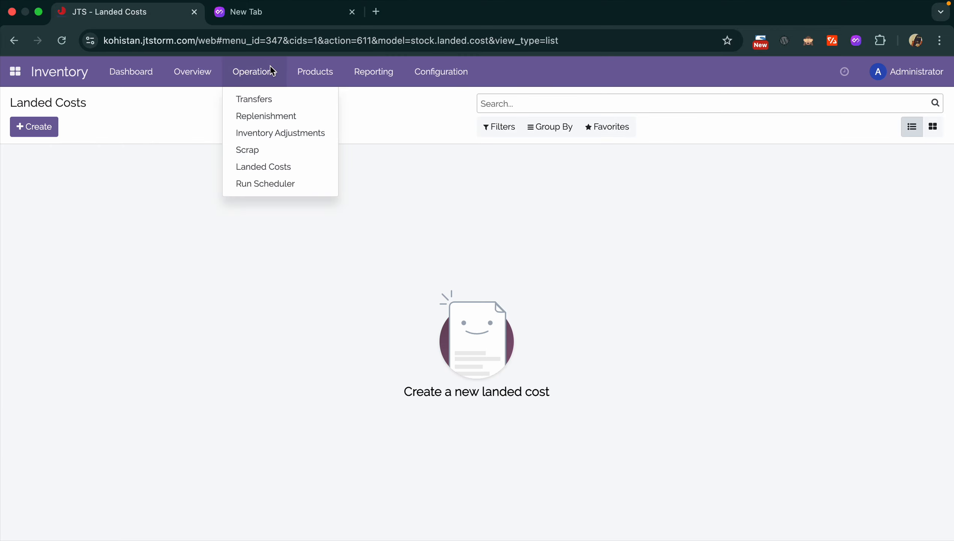
left_click(280, 118)
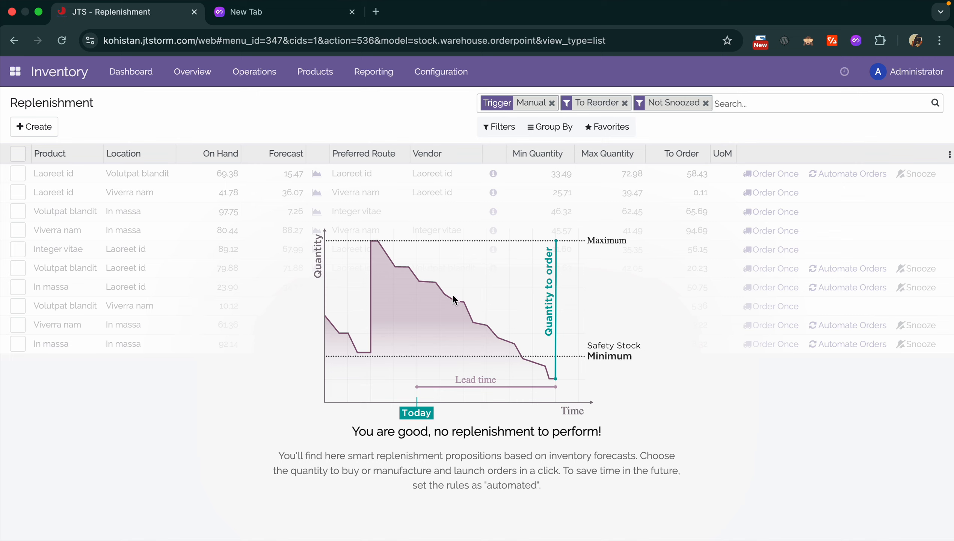
left_click(204, 72)
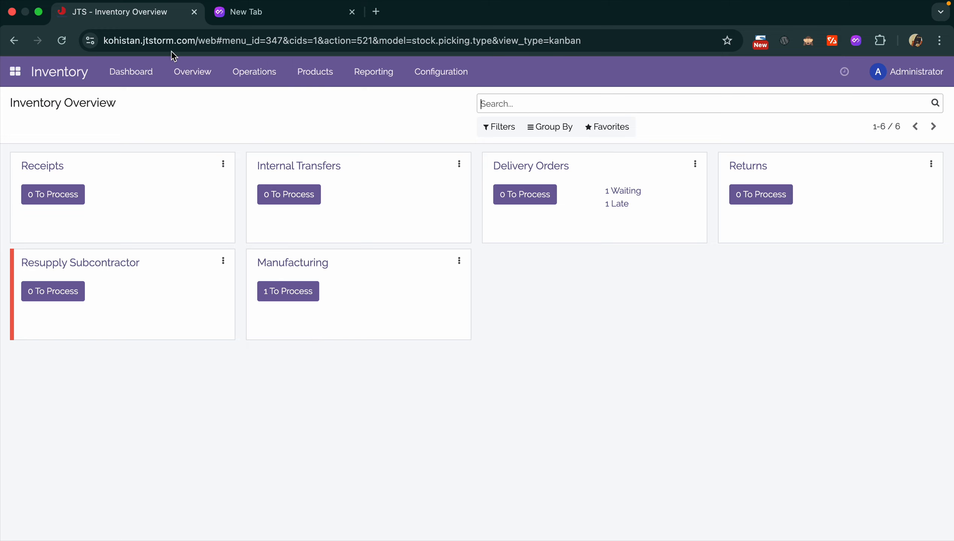
left_click(17, 76)
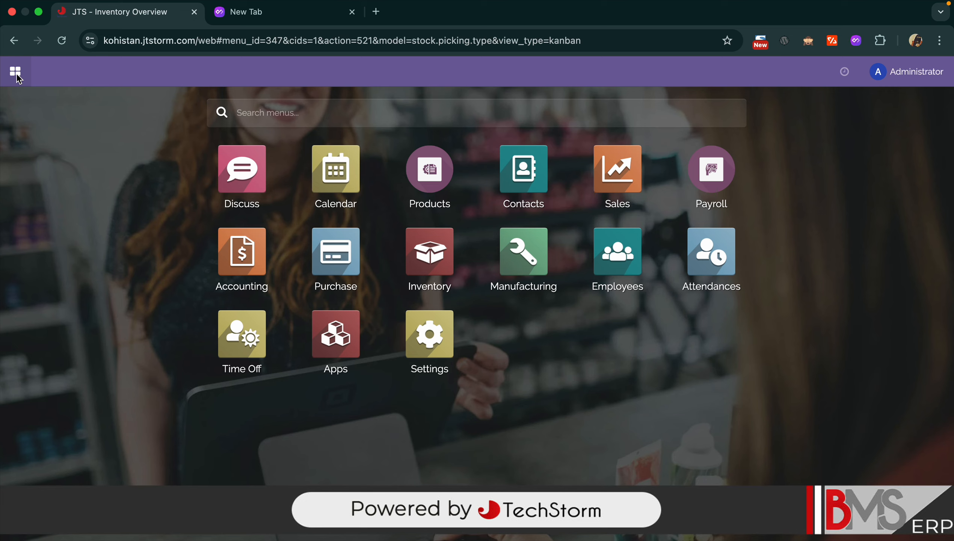
- In the Purchase app, browse vendor pricelists, product attributes, product categories and units of measure categories
left_click(342, 267)
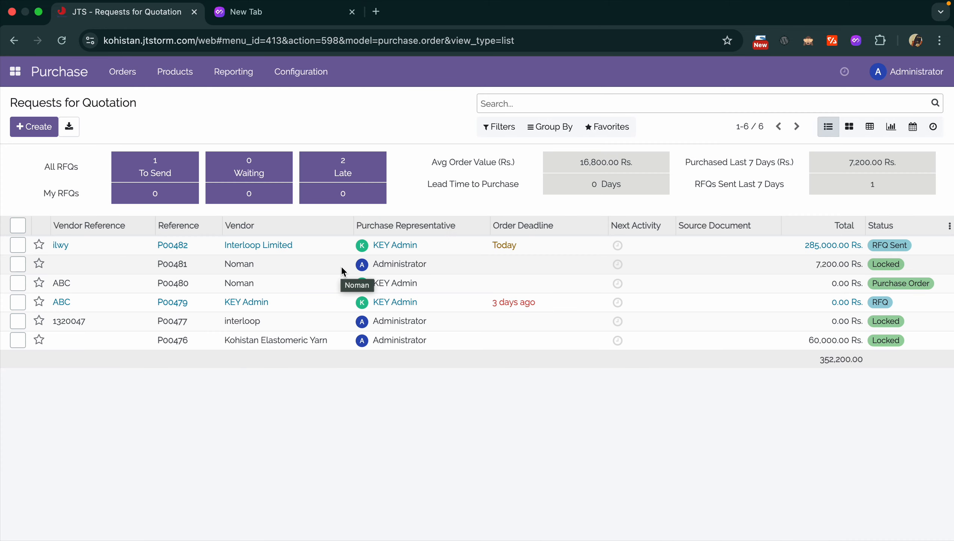
left_click(319, 79)
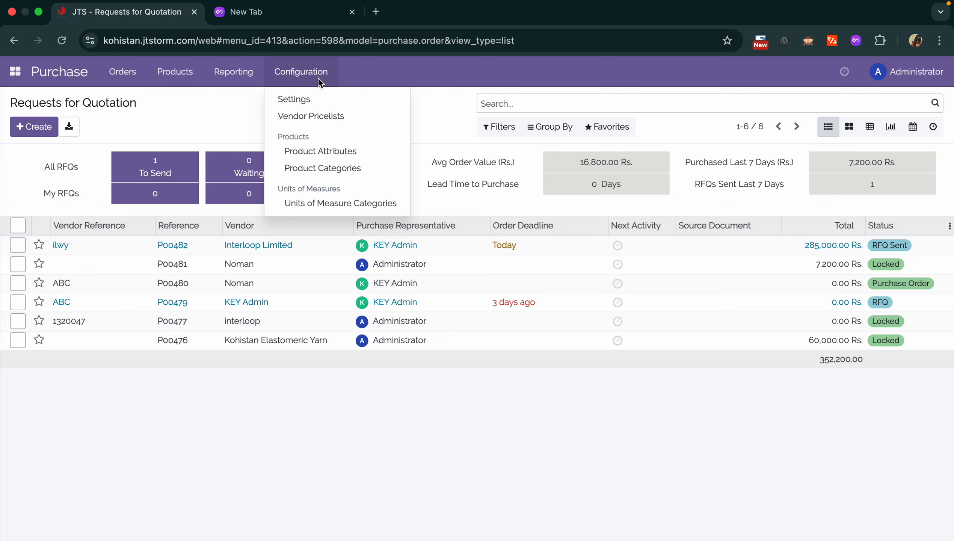
left_click(303, 116)
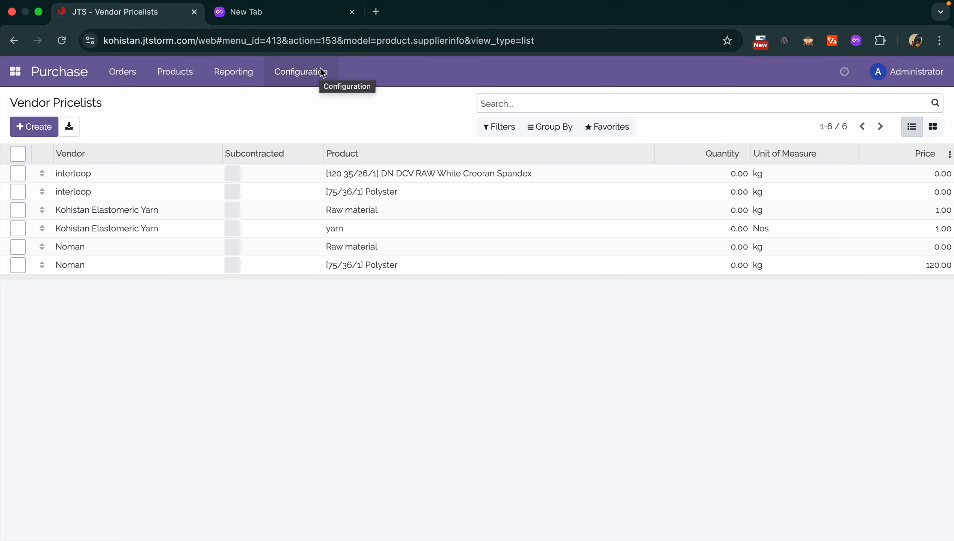
left_click(322, 73)
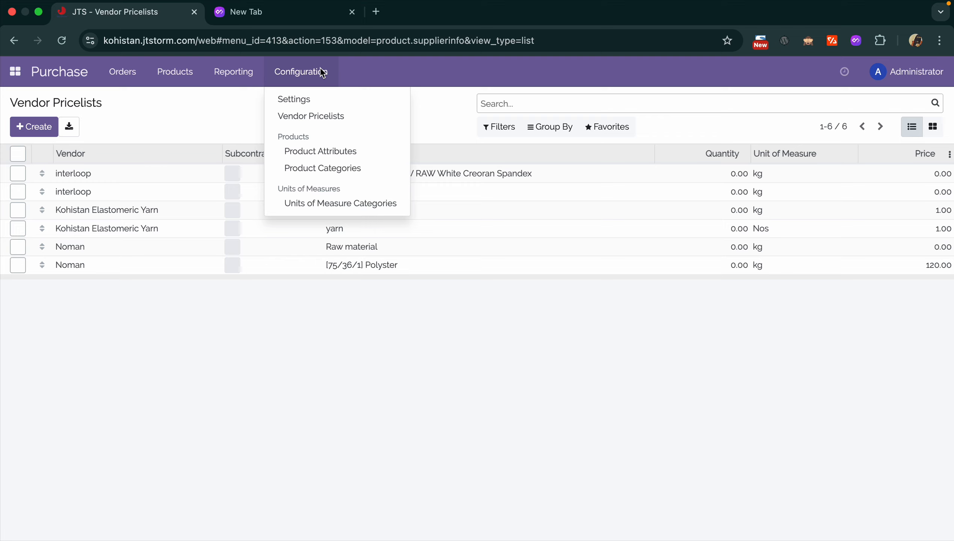
left_click(340, 154)
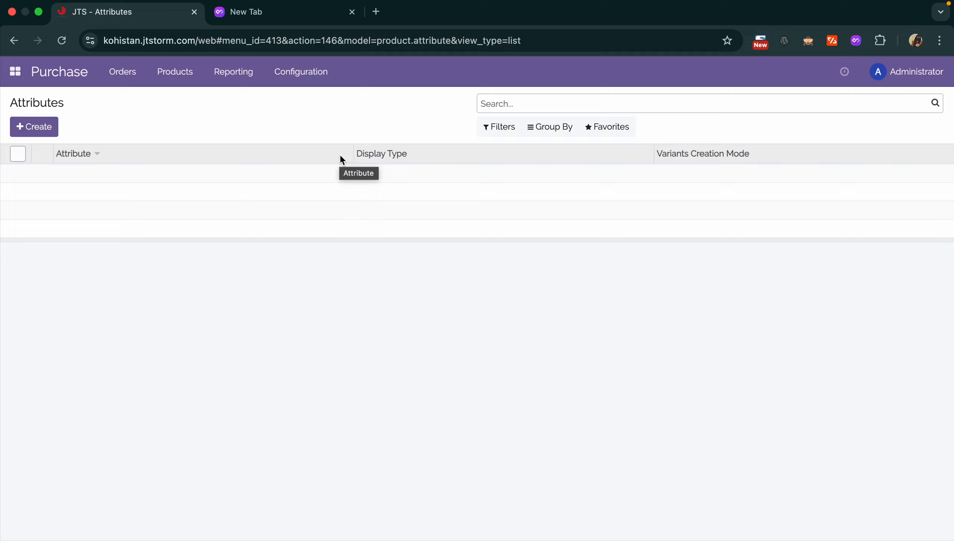
left_click(289, 81)
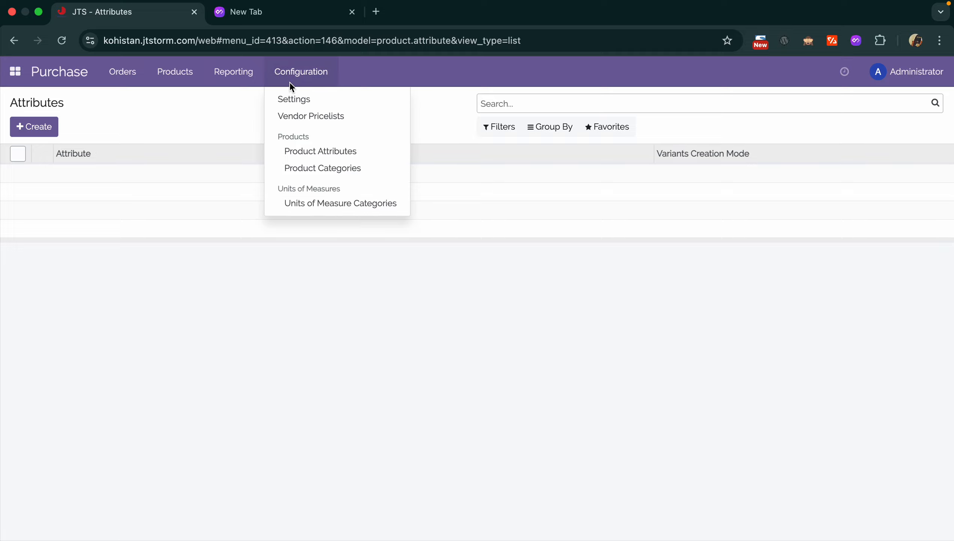
left_click(304, 168)
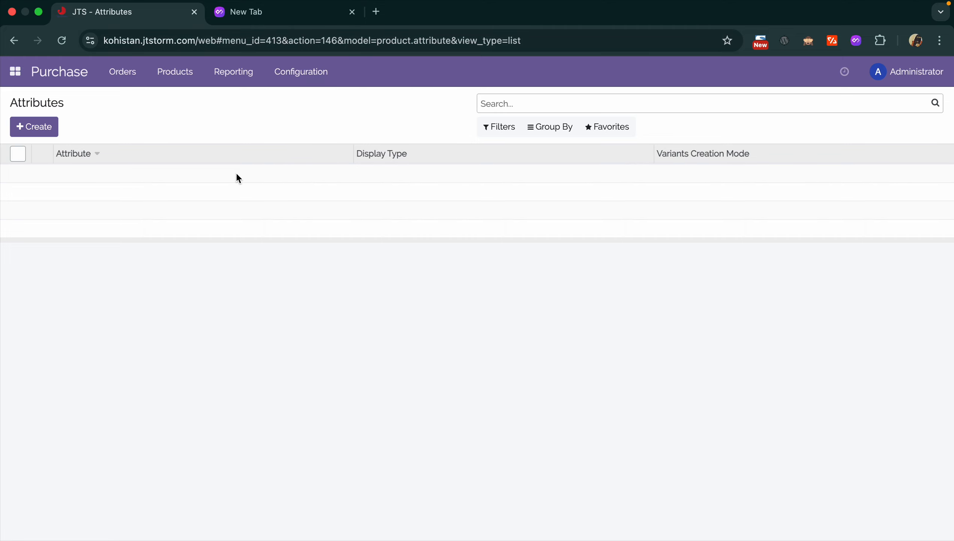
left_click(327, 80)
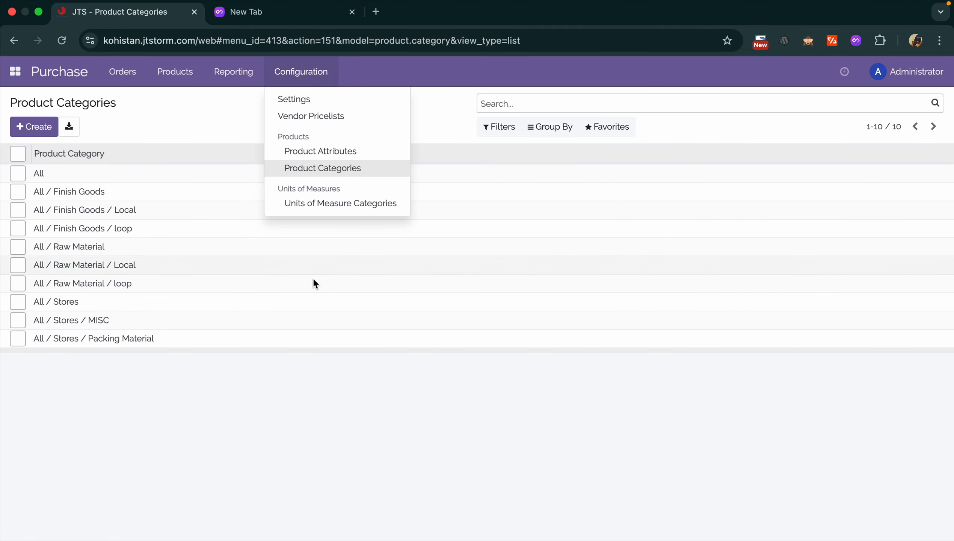
left_click(334, 201)
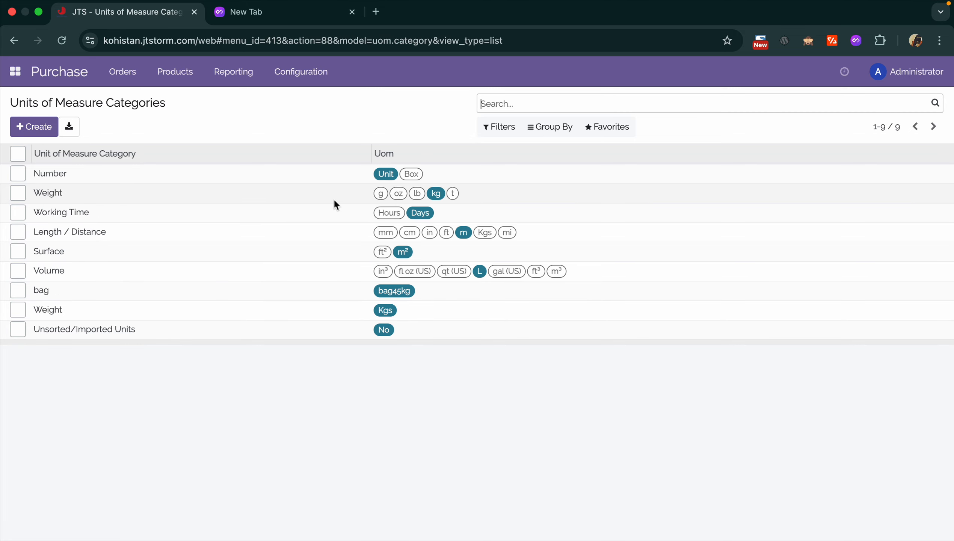
- View the purchase report and purchasable products, then open the Purchase Orders list
left_click(254, 74)
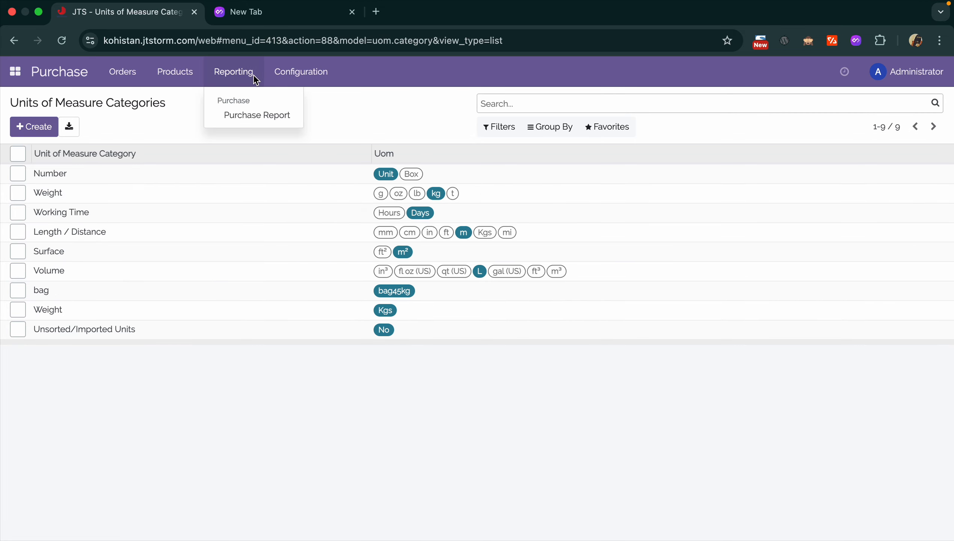
left_click(277, 119)
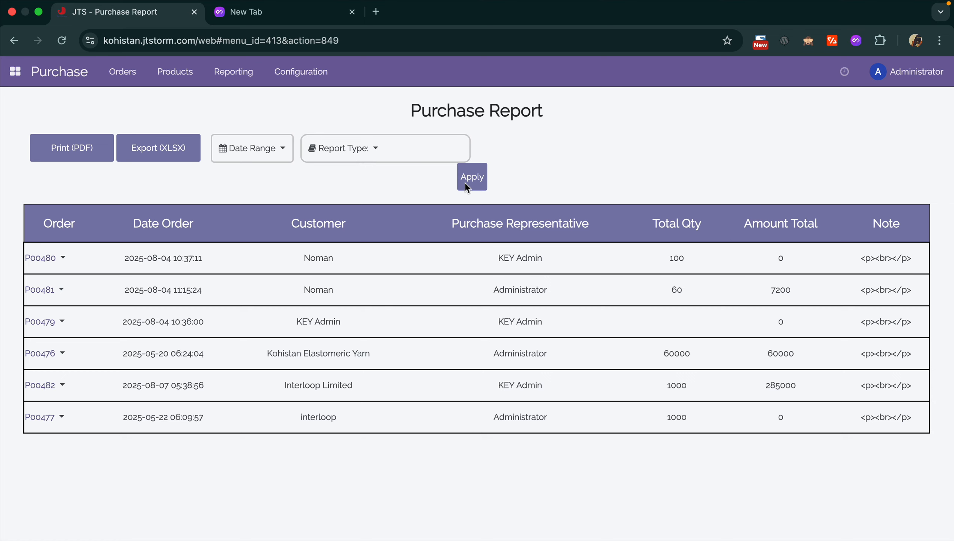
left_click(187, 71)
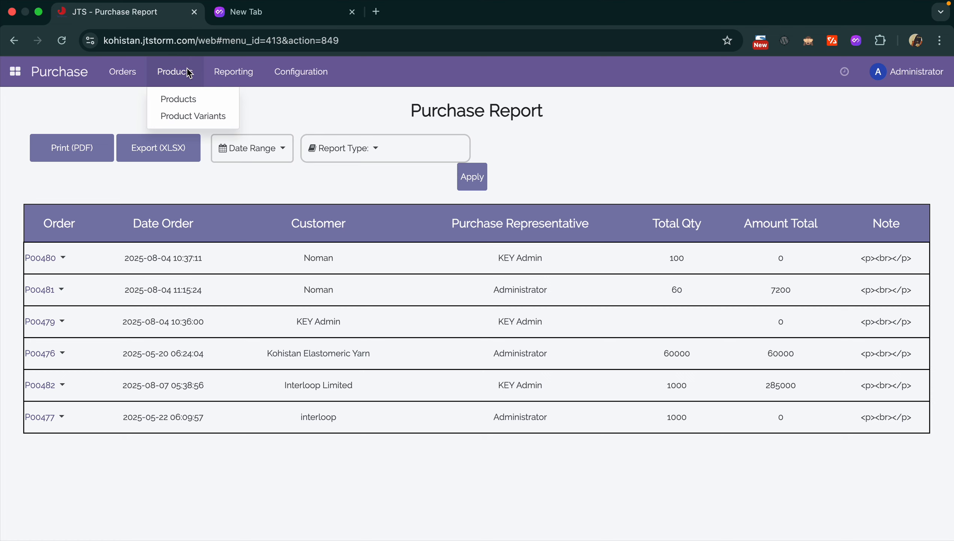
left_click(189, 98)
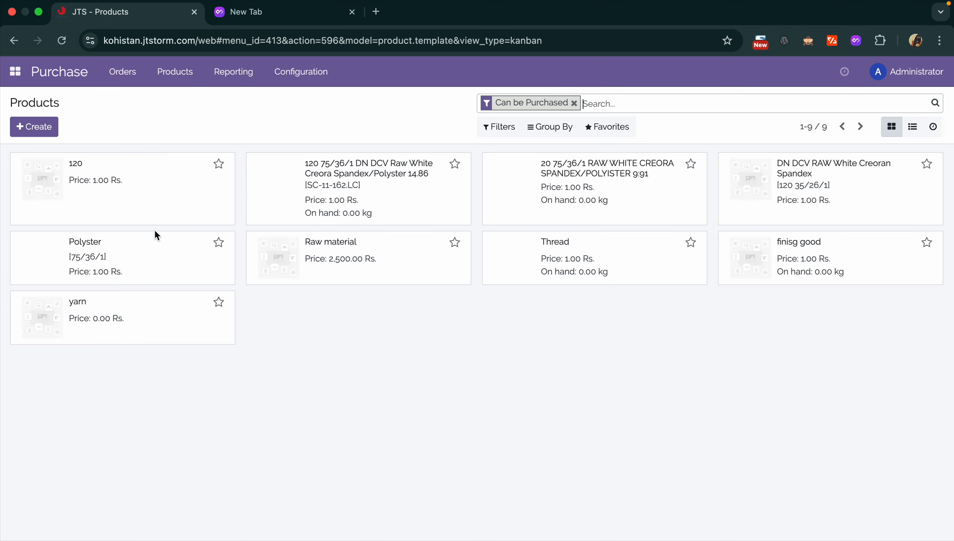
left_click(181, 74)
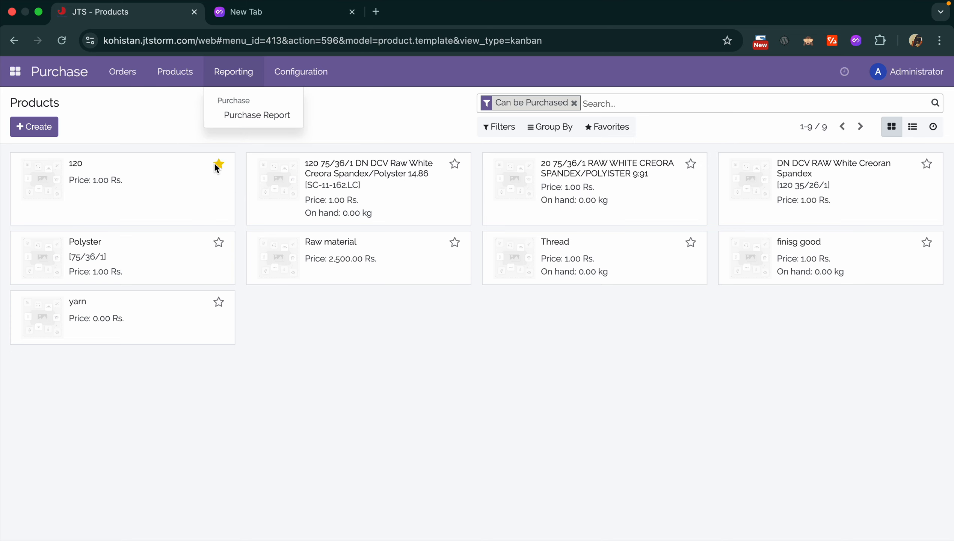
left_click(130, 76)
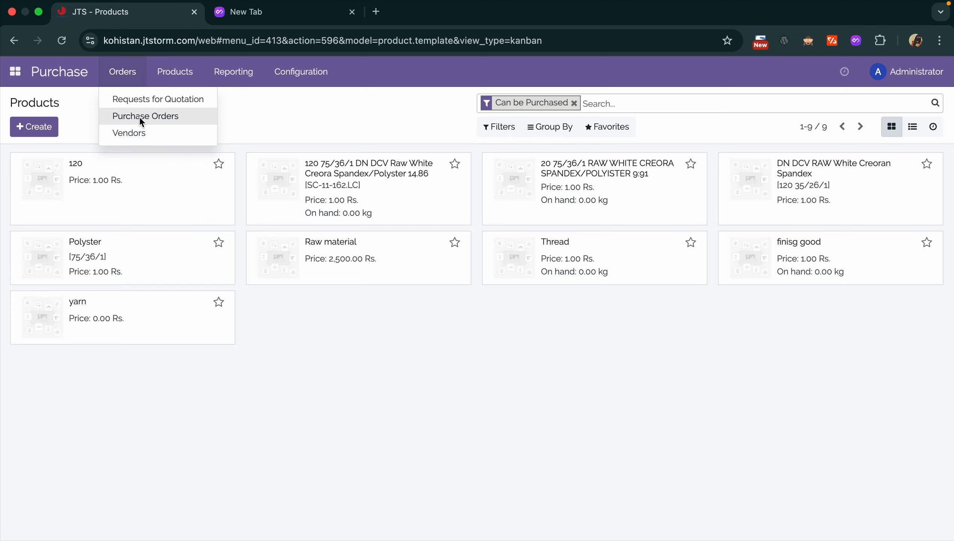
left_click(173, 119)
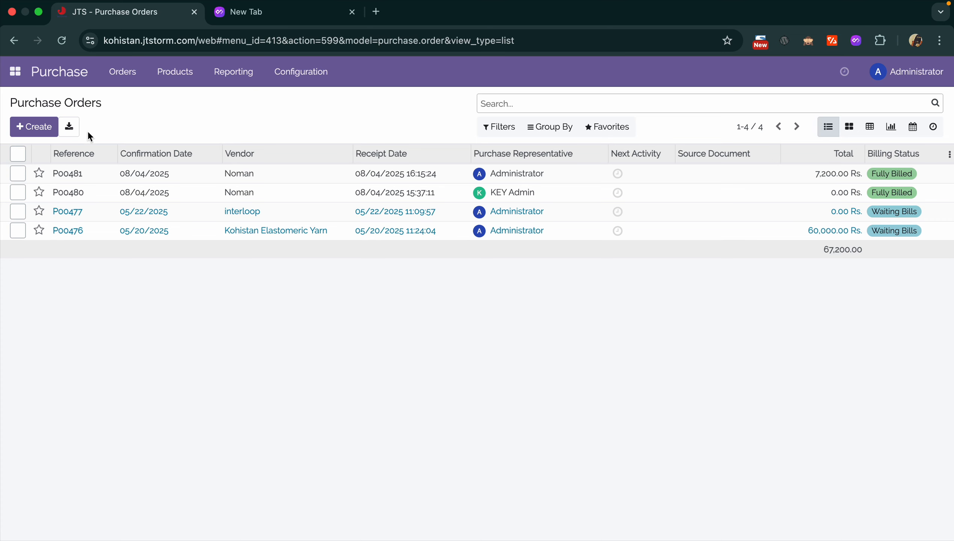
- Create an RFQ for vendor Administrator with a Spandex line of 500 kg at 20.00
left_click(39, 123)
left_click(257, 260)
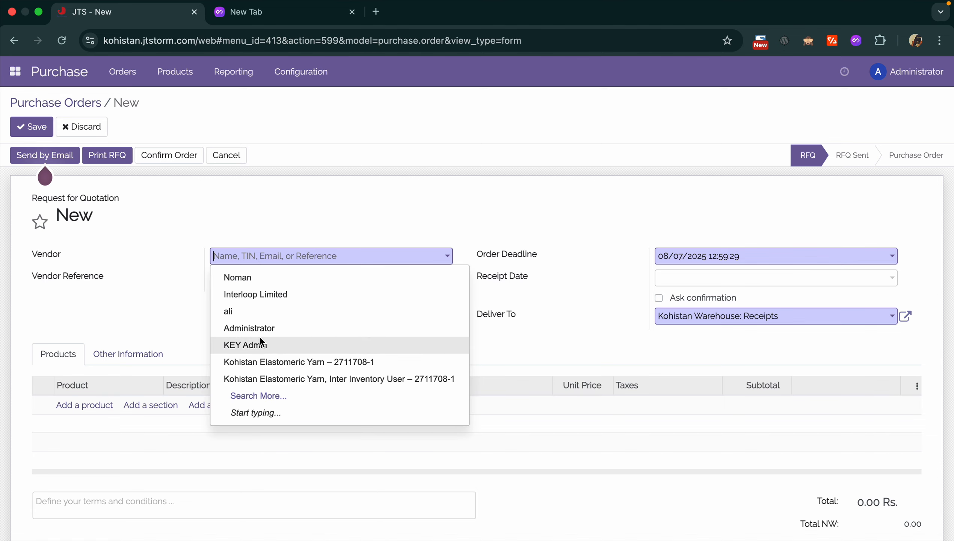
left_click(257, 325)
left_click(104, 404)
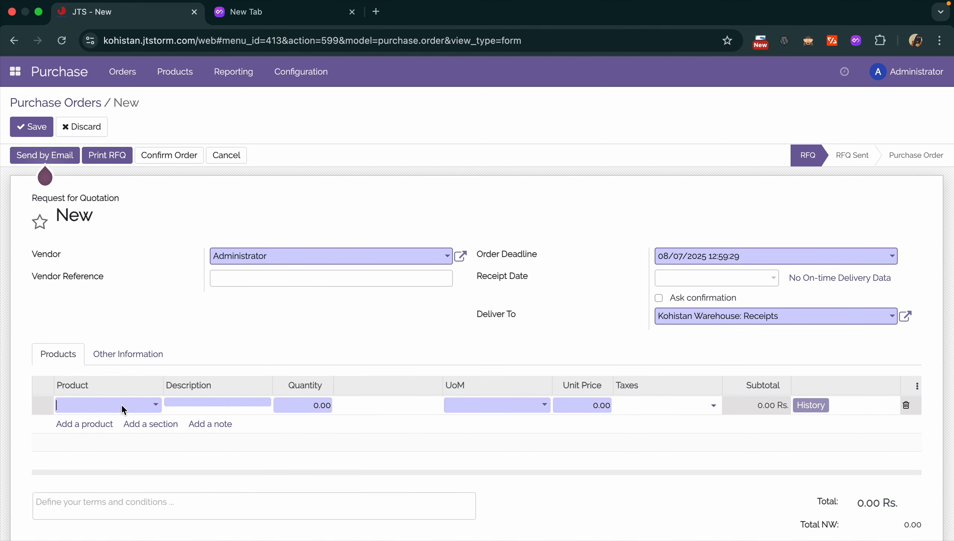
left_click(122, 424)
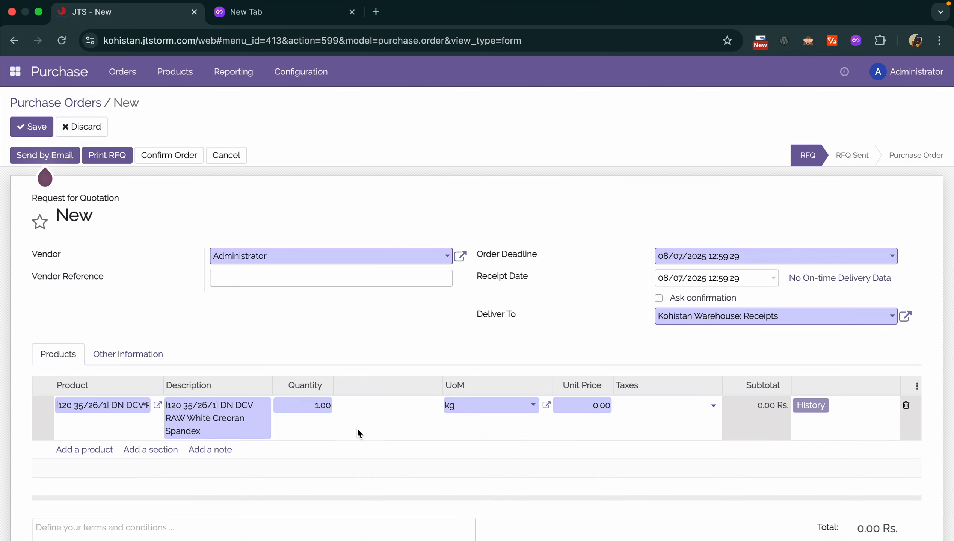
left_click(307, 411)
type("500")
type("20")
left_click(658, 334)
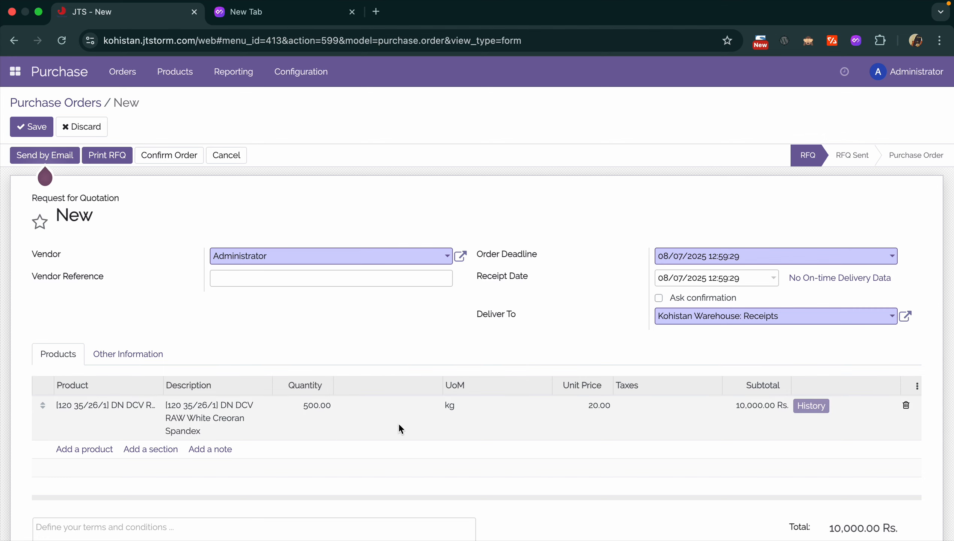
- Enter vendor reference 123 and save quotation P00483
left_click(277, 283)
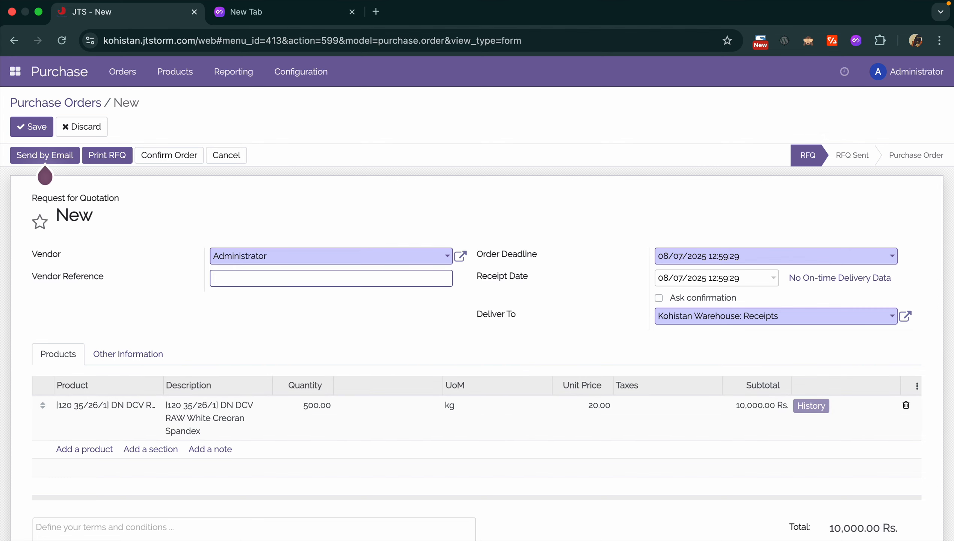
type("P12")
left_click_drag(259, 280, 112, 274)
type("123")
left_click(43, 126)
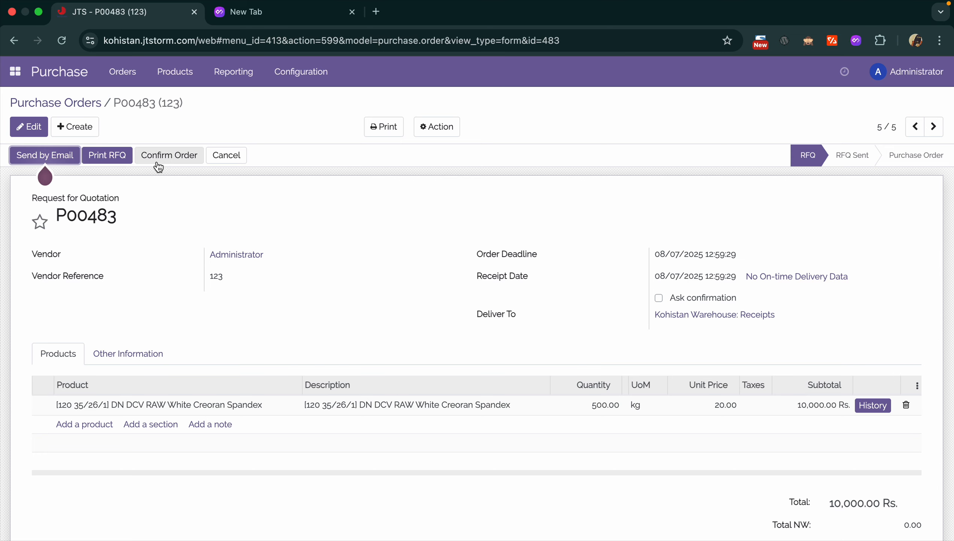
- Check P00483's print options without printing, then use Confirm Order
left_click(390, 127)
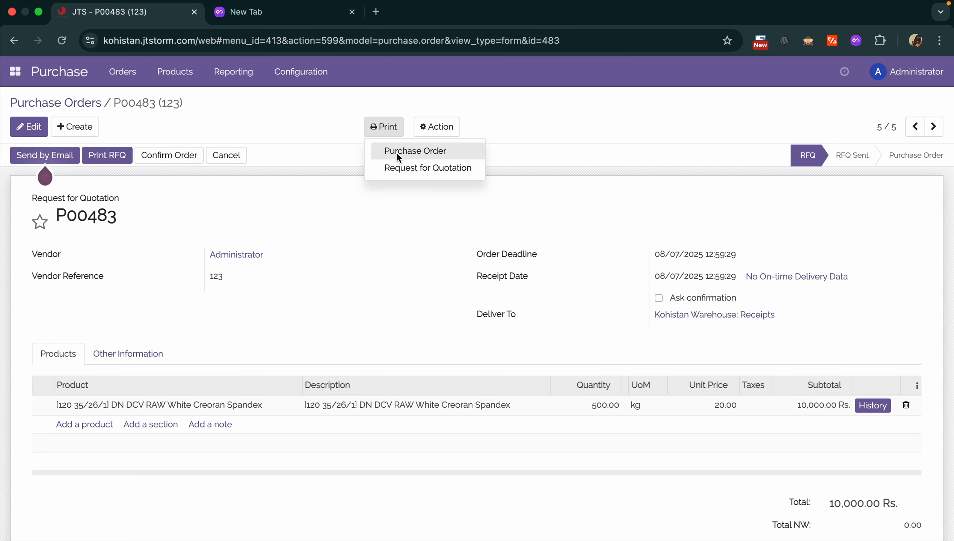
left_click(361, 205)
scroll(444, 352, "down", 4)
scroll(445, 352, "up", 4)
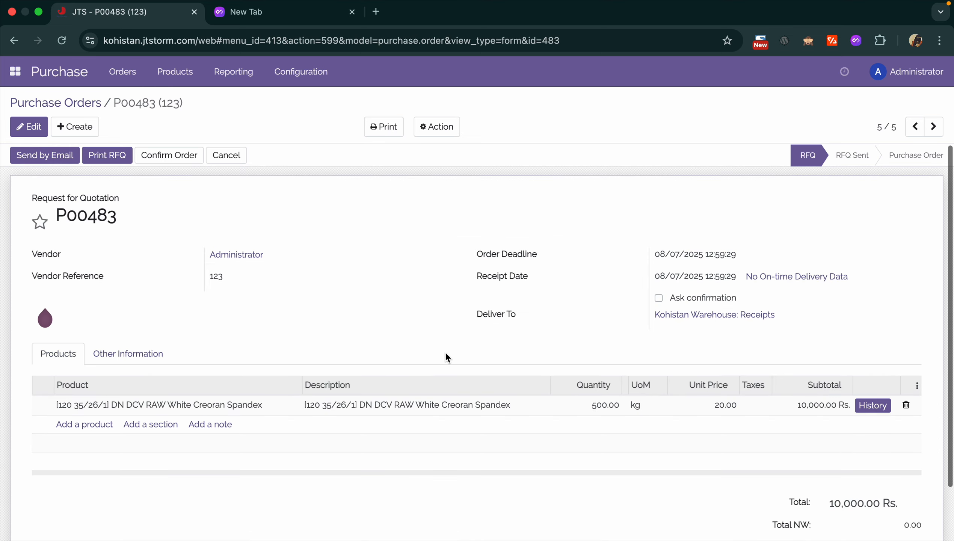
left_click(177, 159)
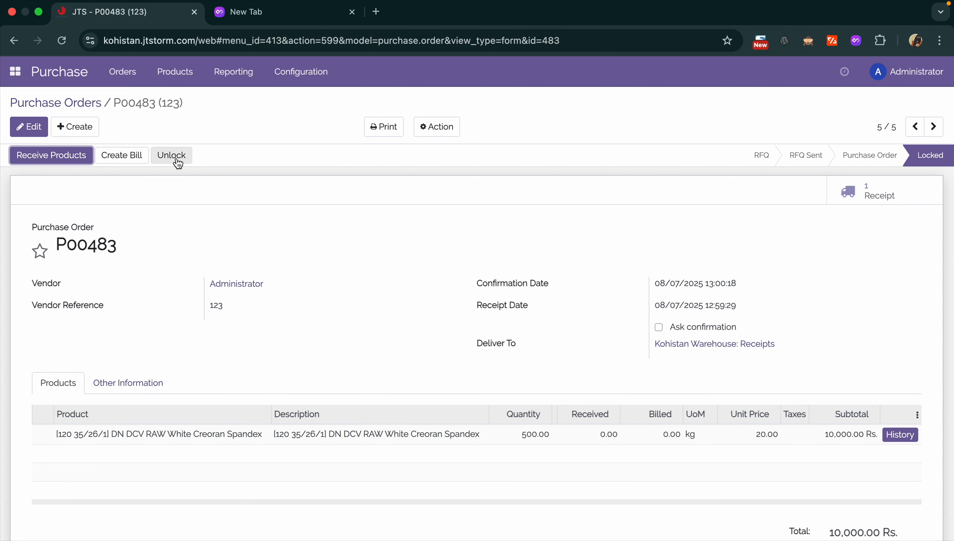
- Open receipt KWH/IN/00005 from the order and put it in edit mode
left_click(868, 185)
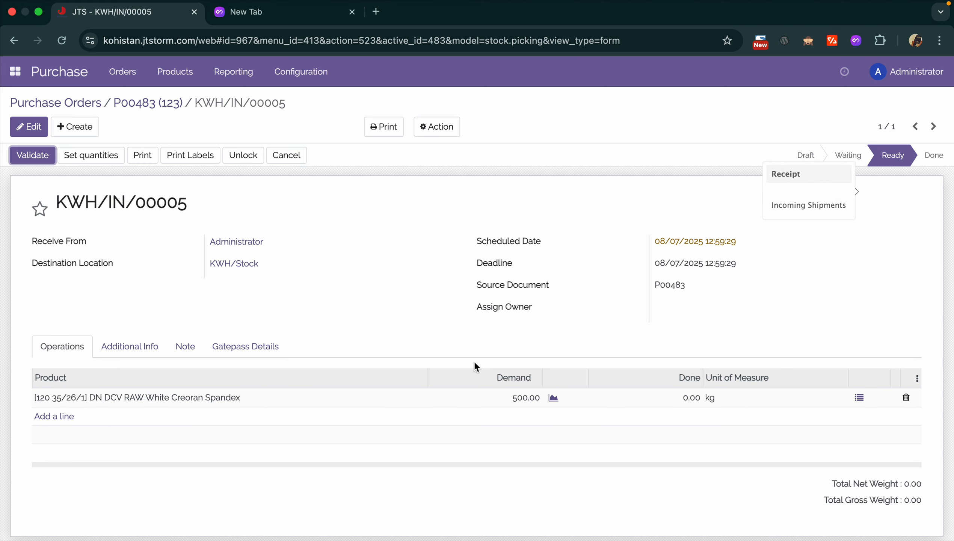
left_click(29, 127)
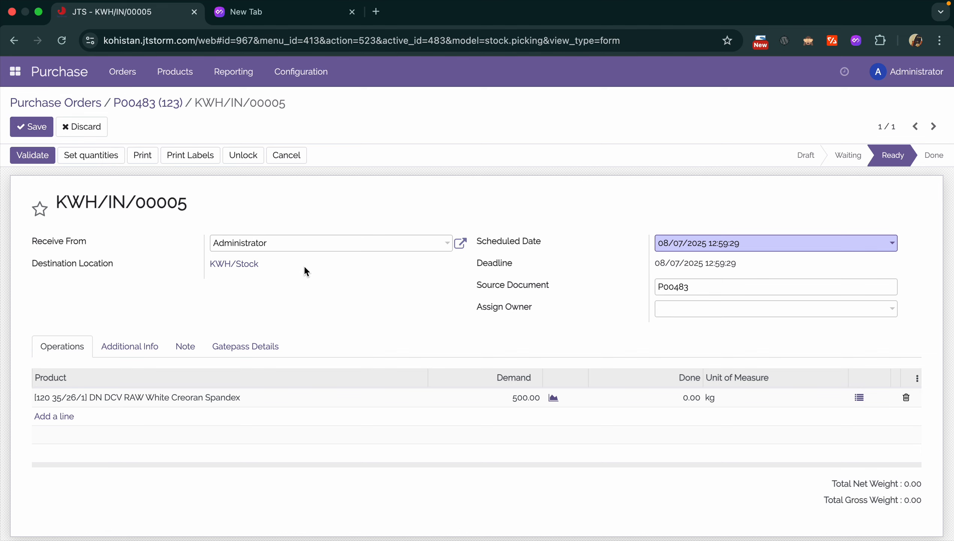
left_click(31, 127)
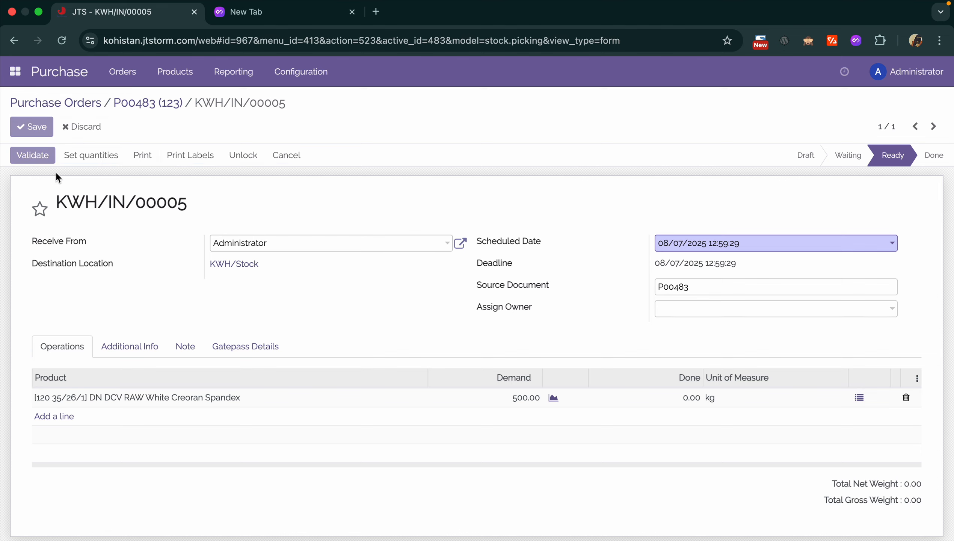
left_click(755, 400)
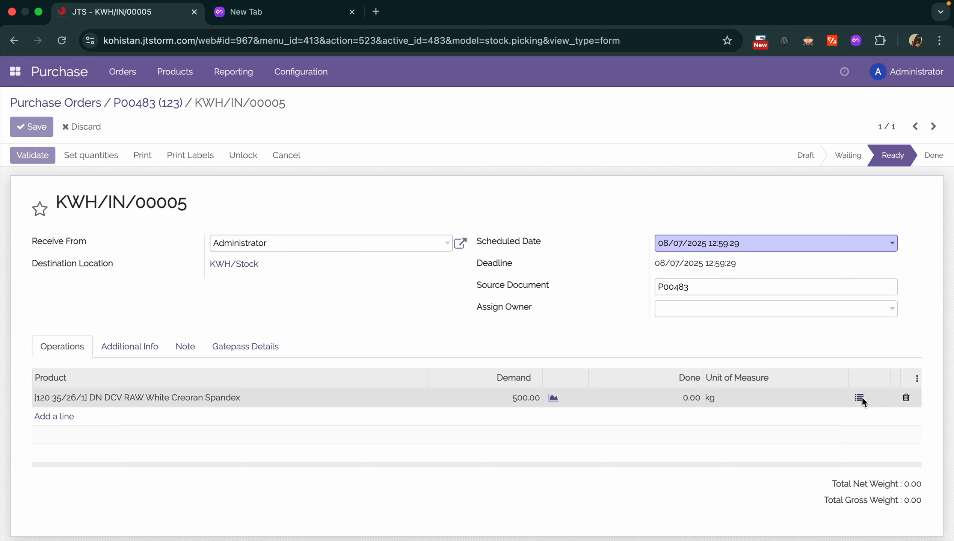
left_click(860, 397)
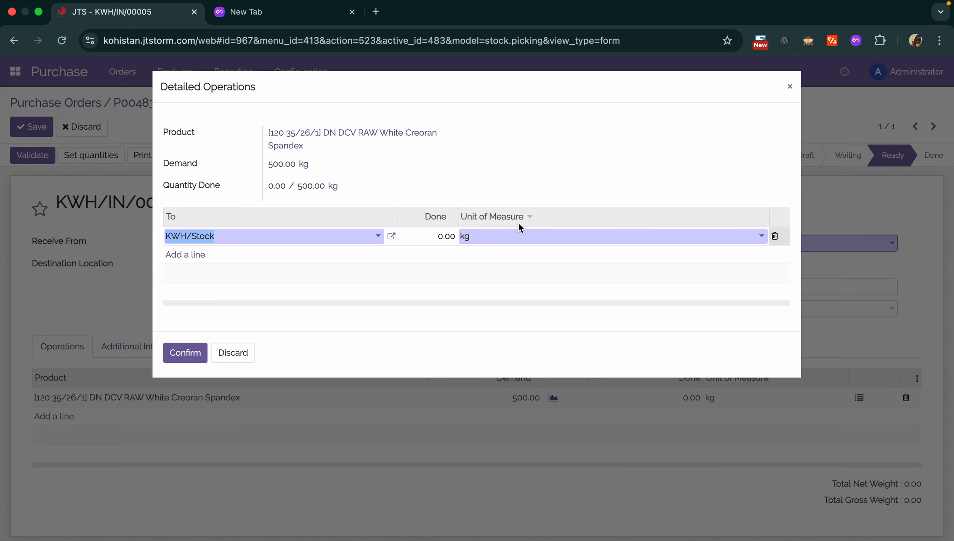
key("Escape")
key("Escape")
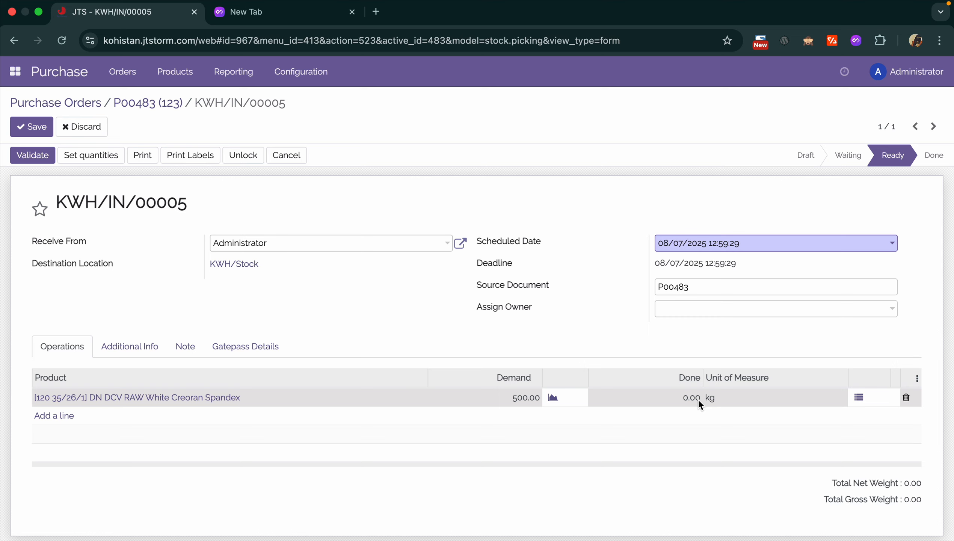
left_click(861, 396)
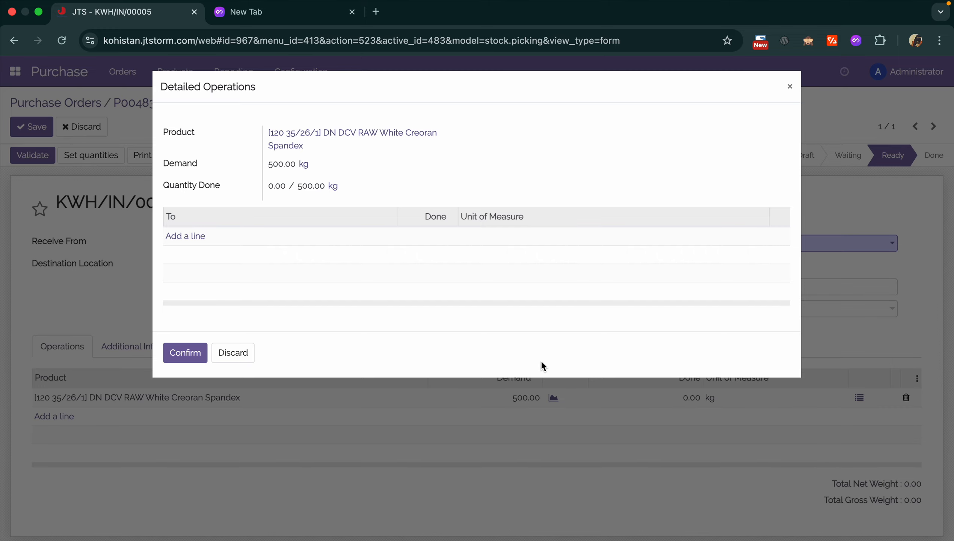
left_click(229, 356)
left_click_drag(32, 396, 251, 397)
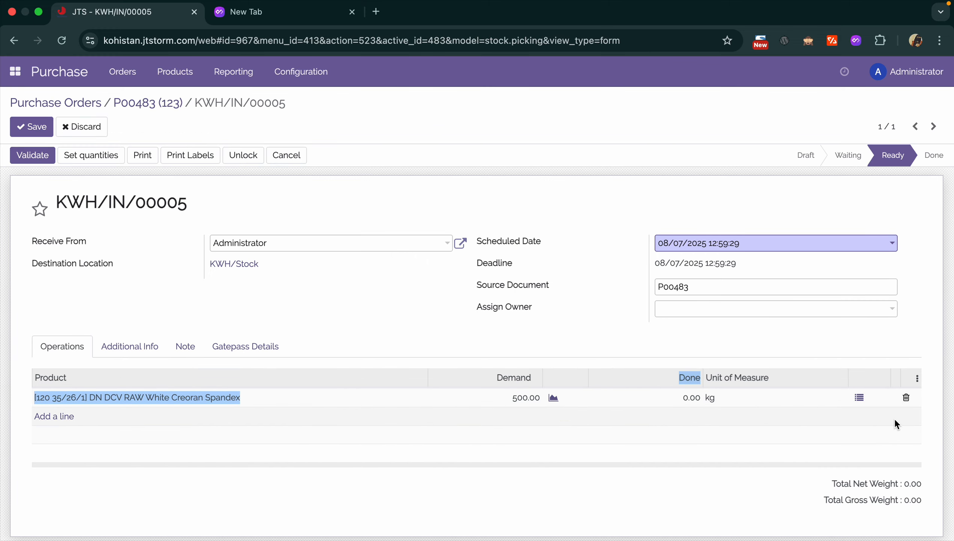
- Add a detailed-operations line with 300 kg done on the Spandex line and save the receipt
left_click(860, 397)
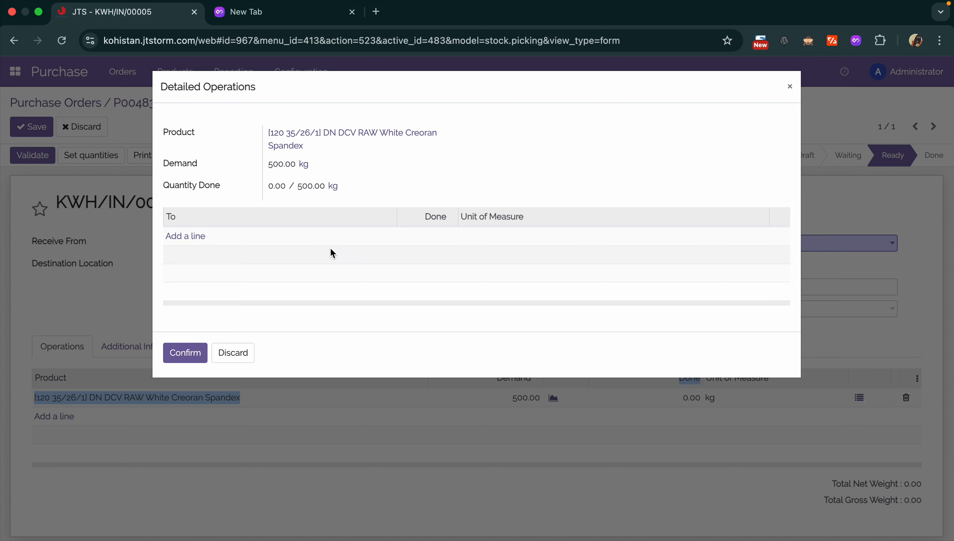
left_click(198, 236)
left_click(440, 236)
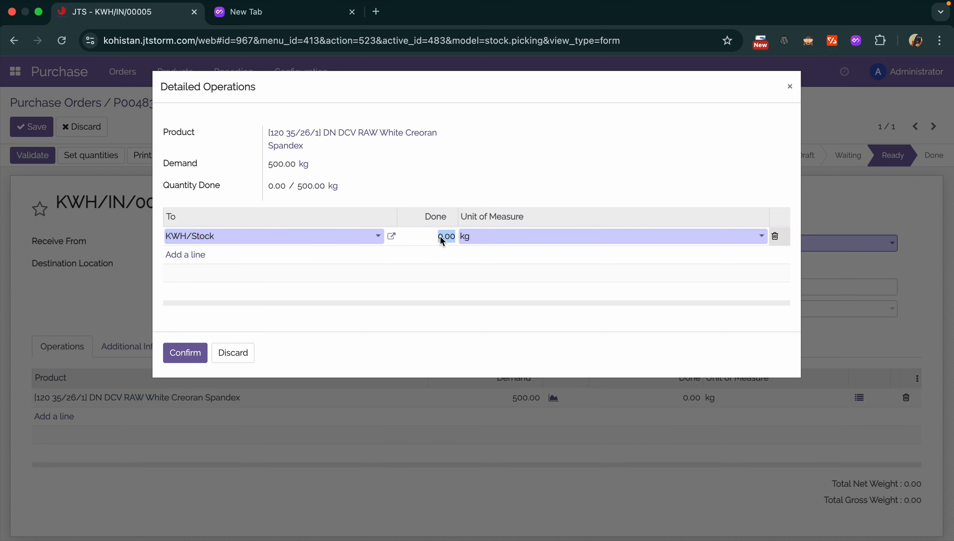
type("300")
left_click(195, 358)
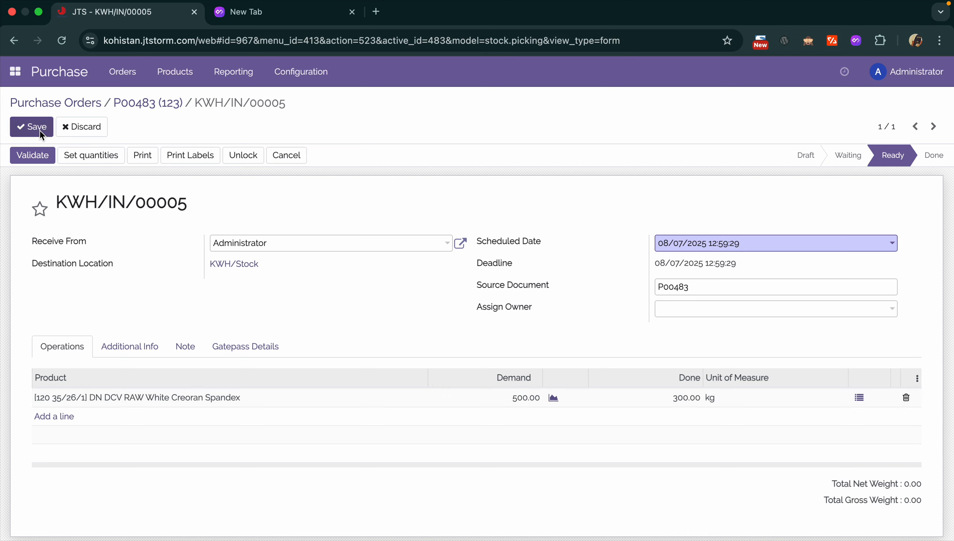
left_click(23, 126)
left_click(381, 127)
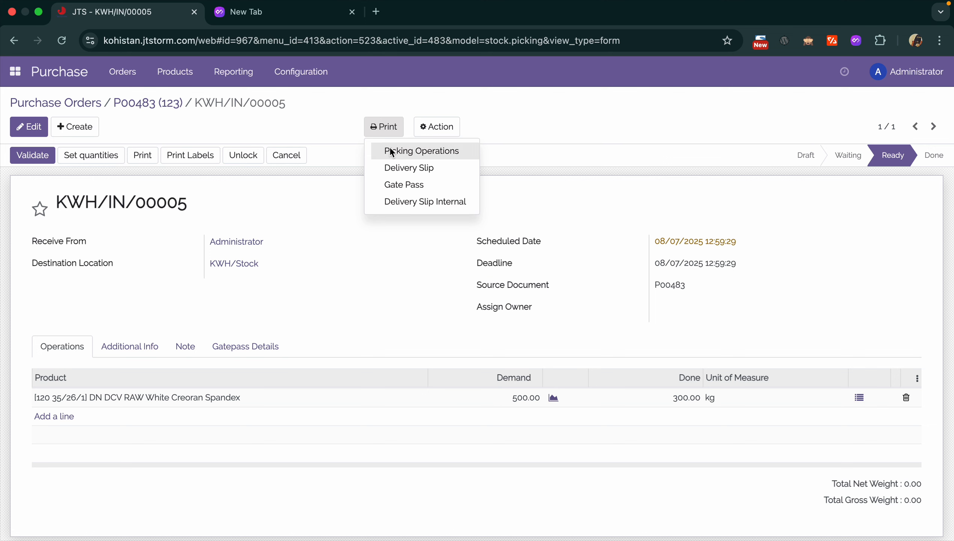
left_click(232, 348)
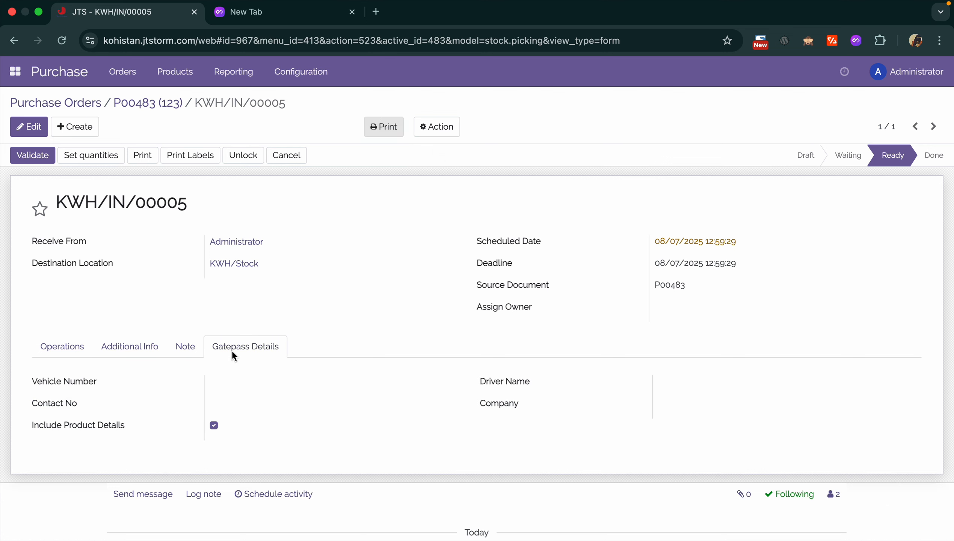
left_click(33, 132)
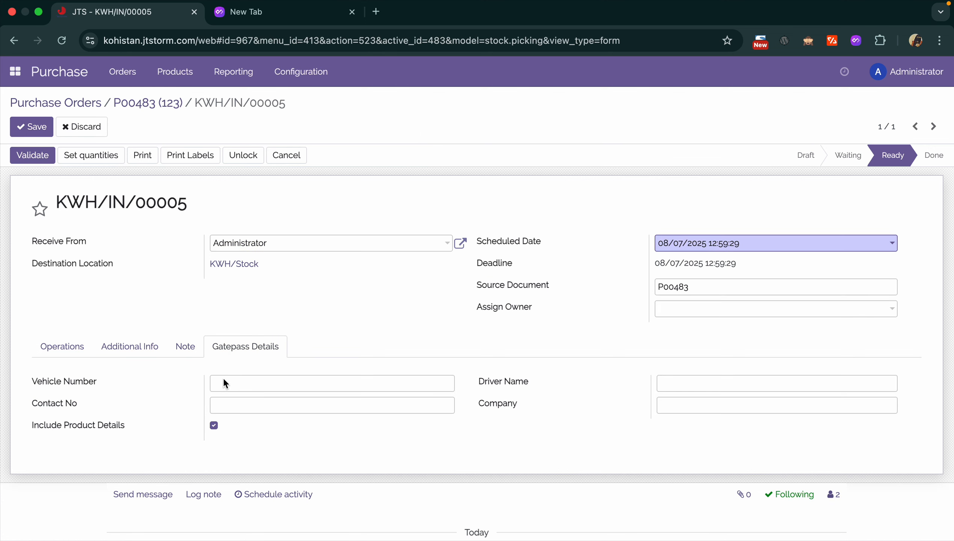
left_click(241, 388)
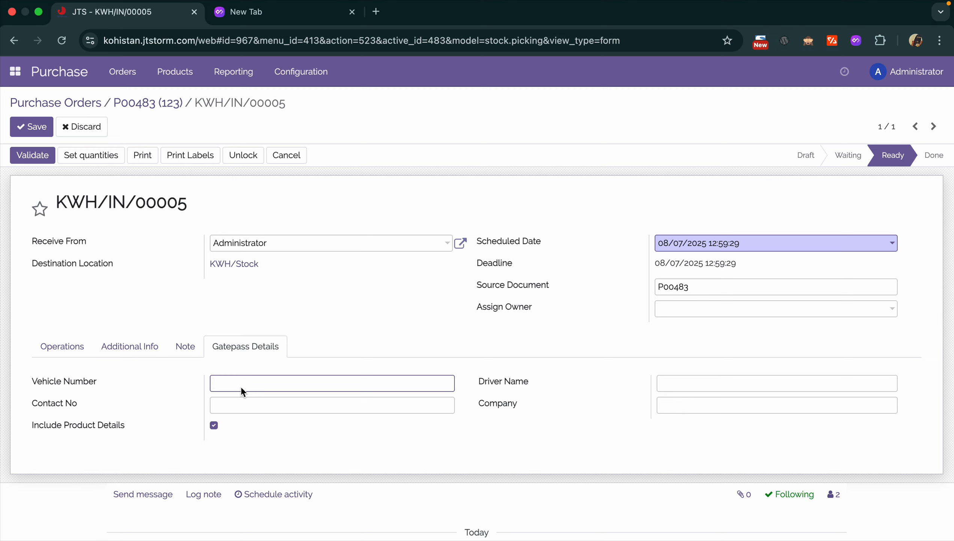
type("lef-2021")
left_click(710, 386)
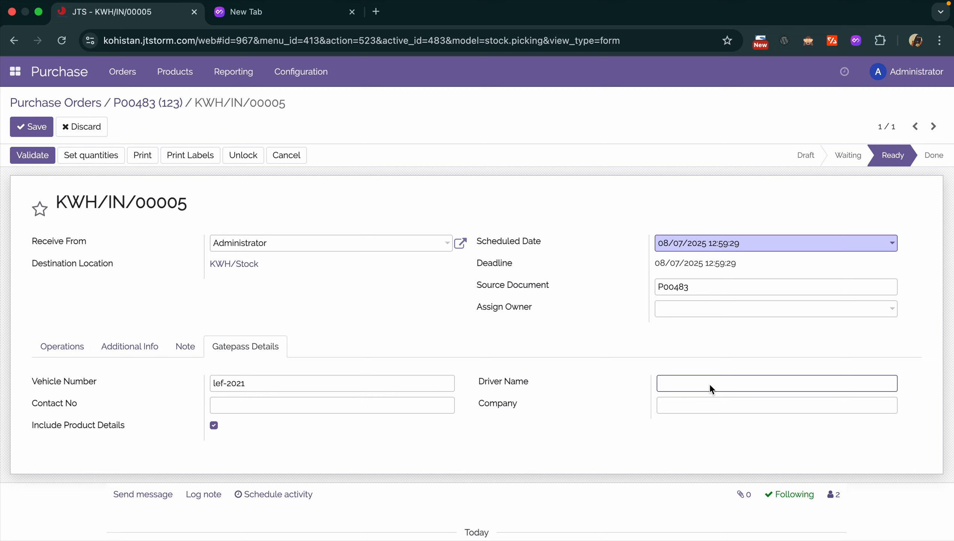
- Add the driver's contact number and company Kohistan Warehouse, then save the receipt
left_click(403, 411)
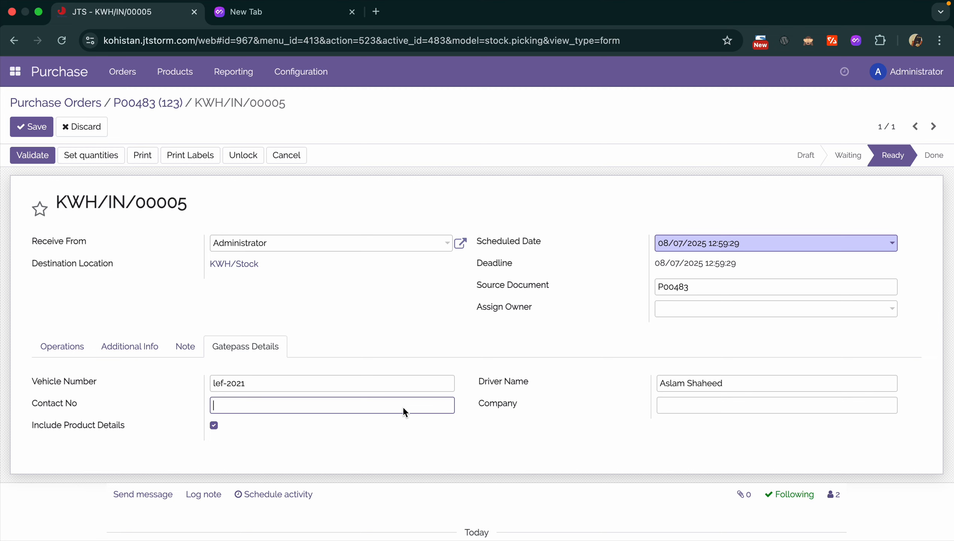
left_click(677, 408)
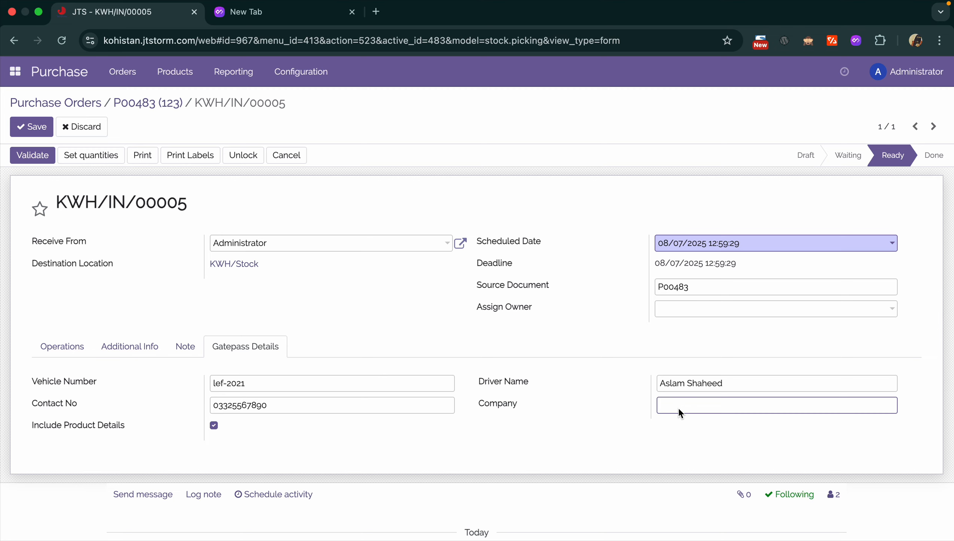
type("Kohistan Warehouse")
left_click(38, 129)
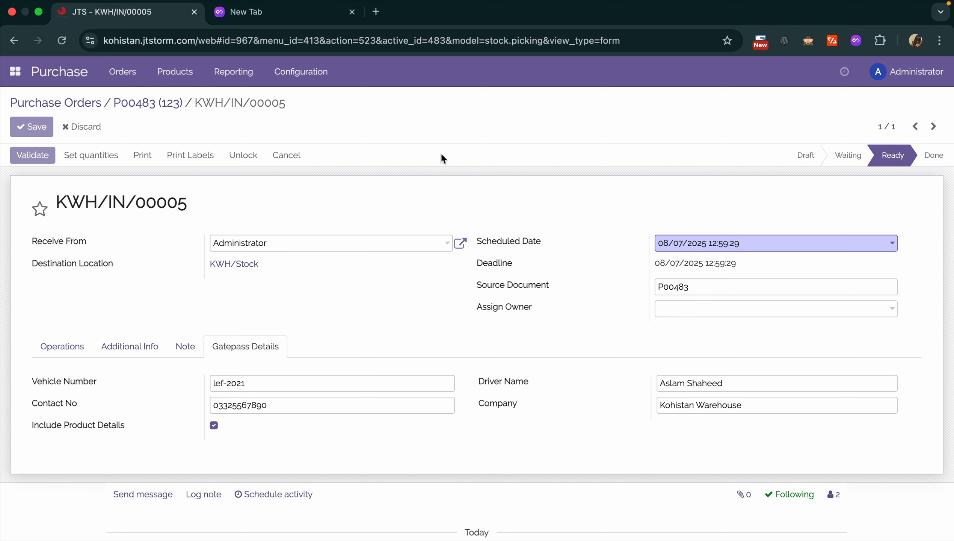
- Print the Delivery Slip for KWH/IN/00005 and review it: 500.00 kg ordered, 300.00 kg delivered
left_click(79, 348)
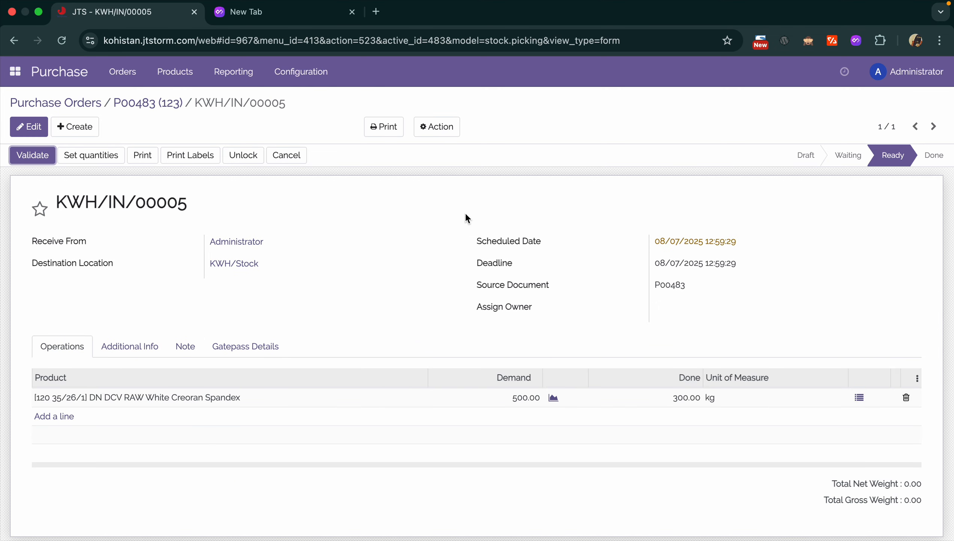
left_click(375, 129)
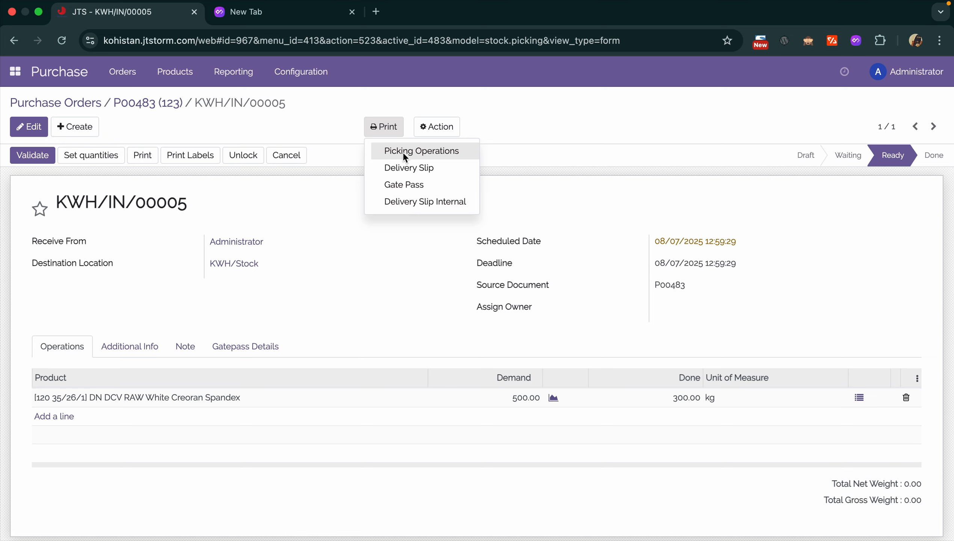
left_click(425, 164)
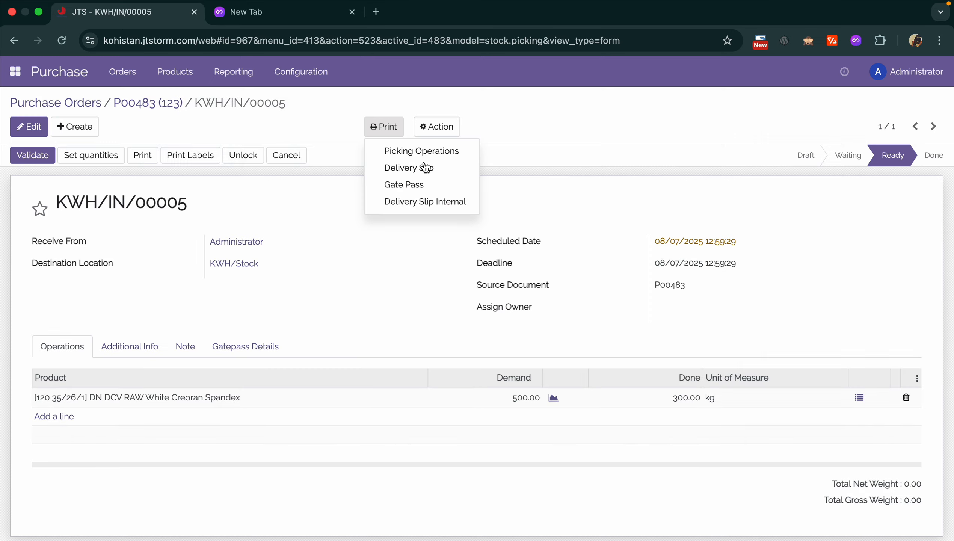
left_click(824, 96)
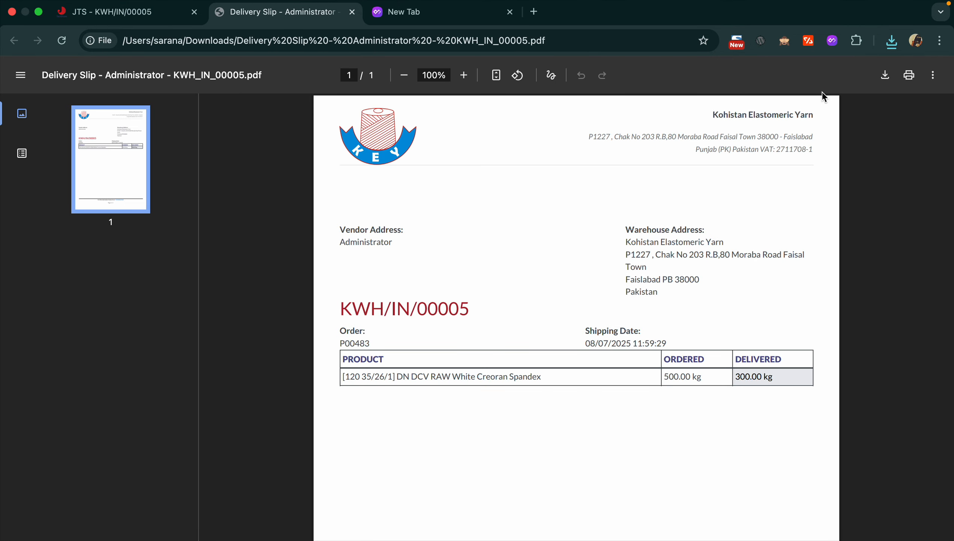
scroll(755, 362, "down", 4)
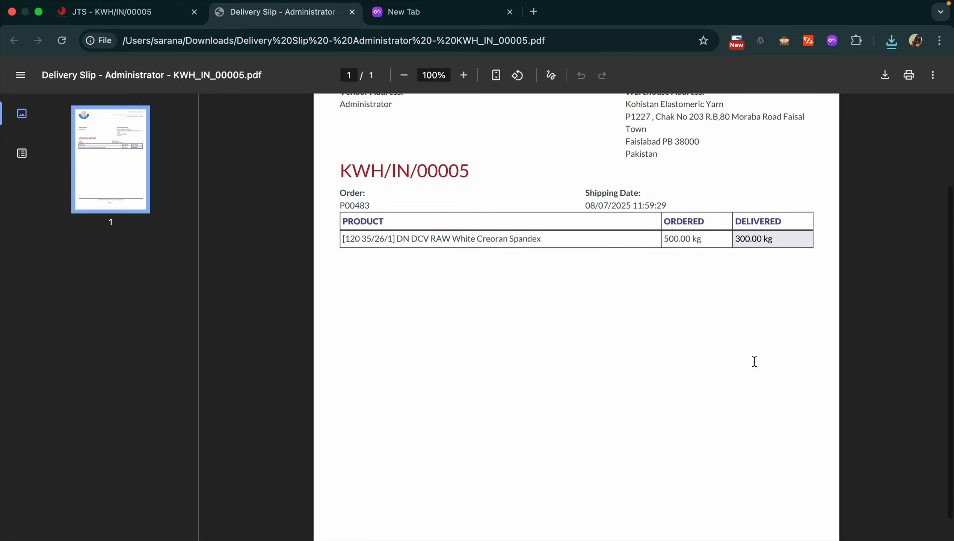
scroll(755, 361, "up", 3)
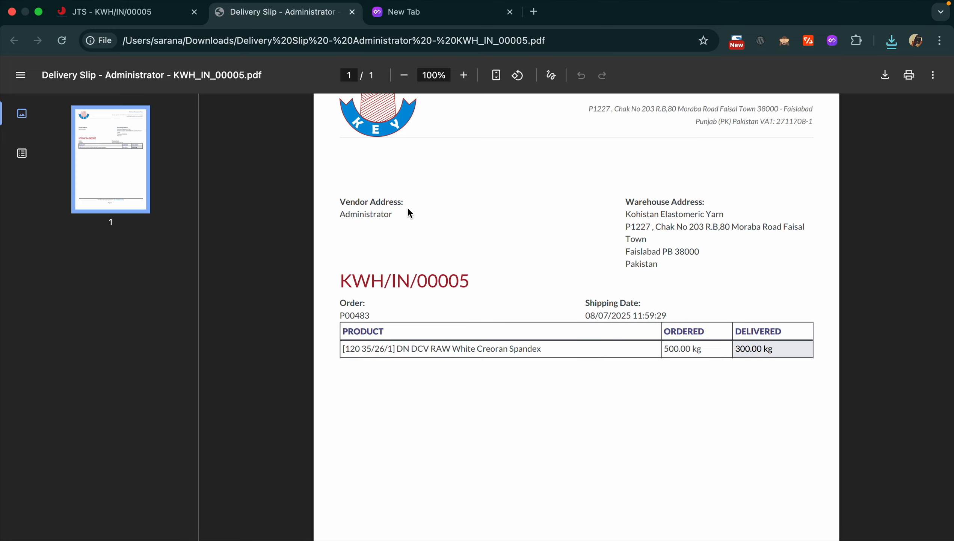
left_click(147, 6)
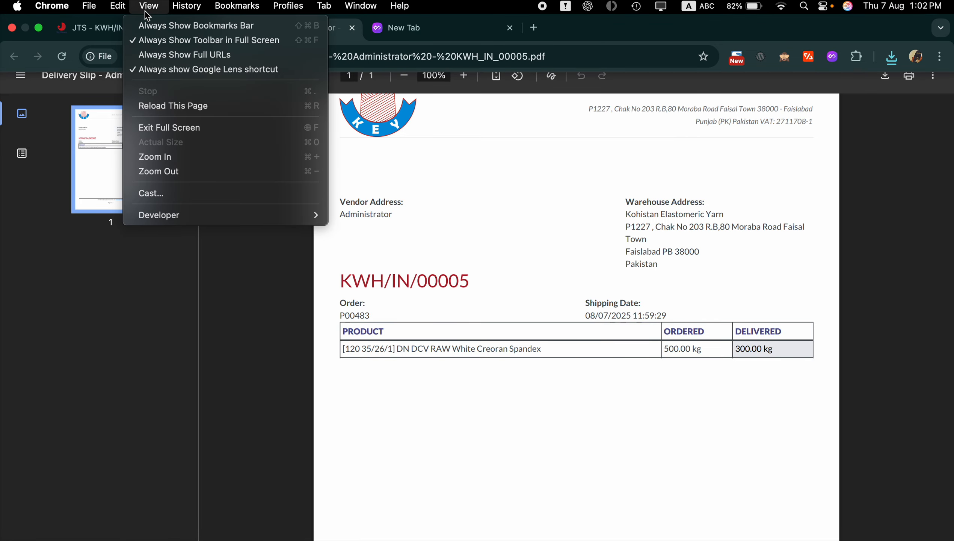
left_click(110, 27)
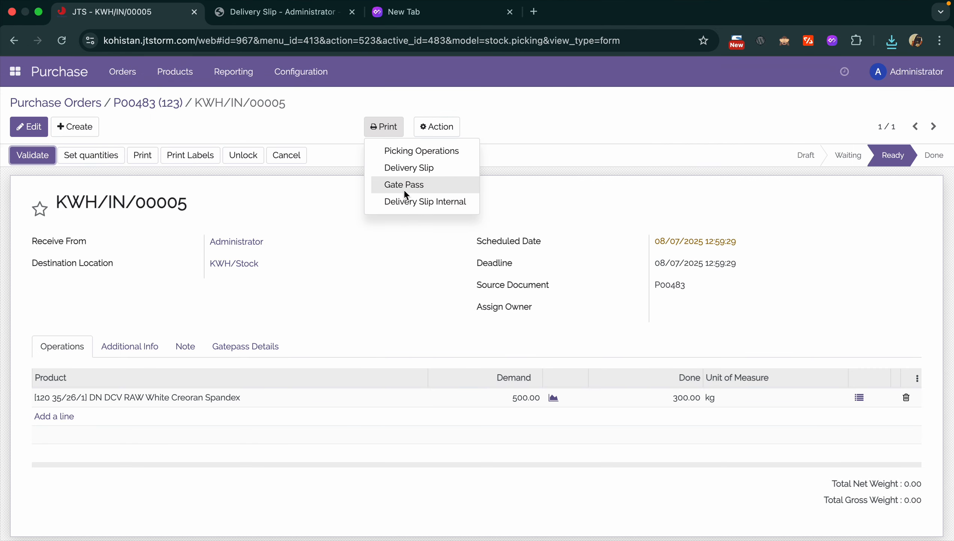
- Print the Gate Pass PDF, check its vehicle, company and 500.00 quantity, then close it
left_click(404, 187)
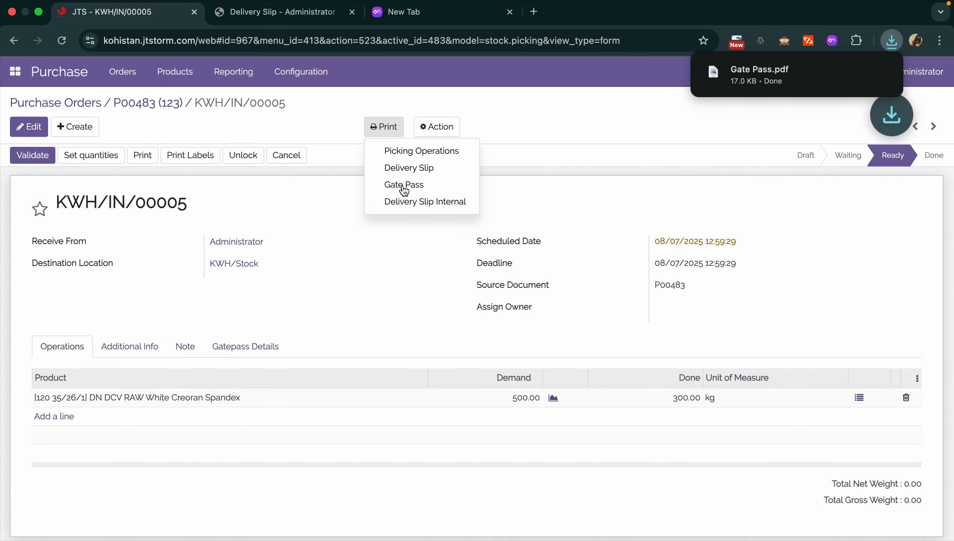
left_click(816, 82)
left_click_drag(544, 232, 613, 233)
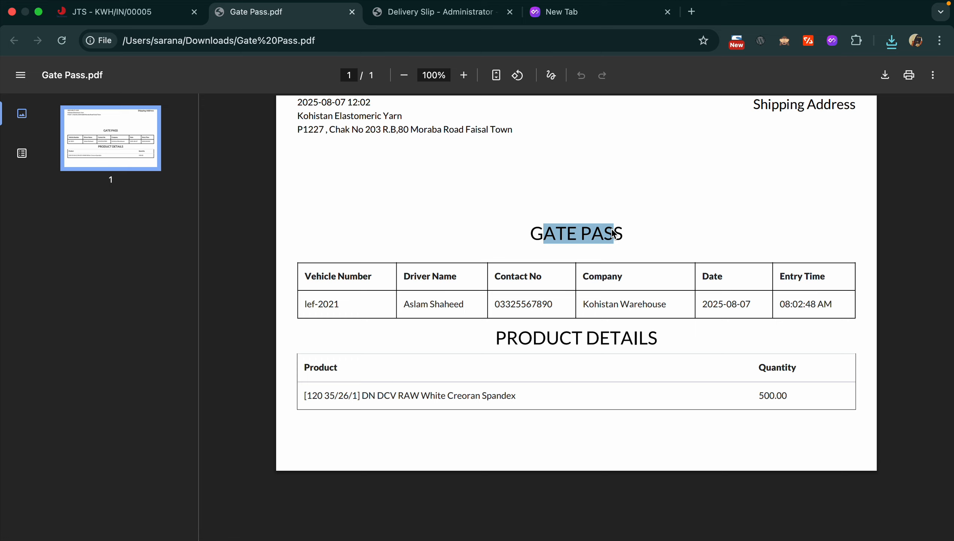
left_click(753, 306)
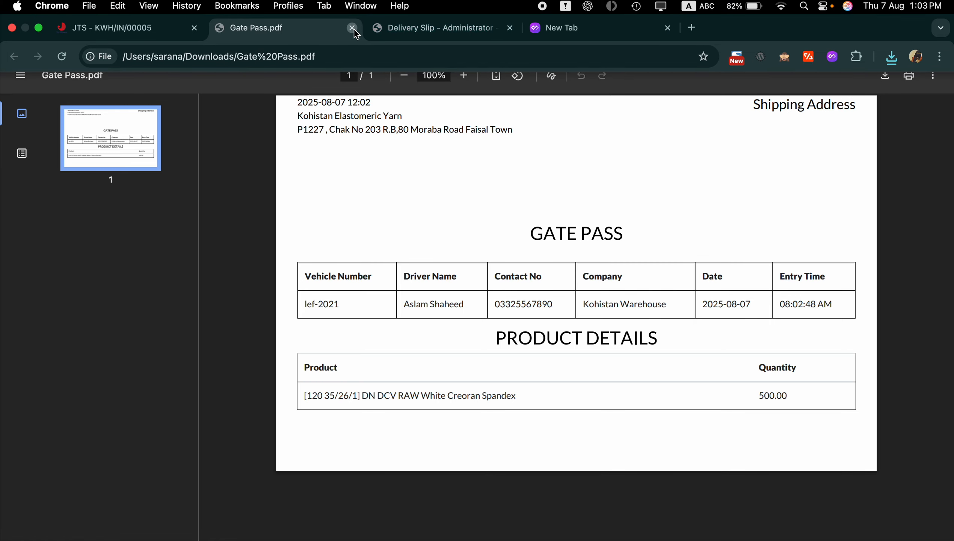
left_click(352, 28)
- Close the delivery slip, set quantities to the full 500.00 kg and validate the receipt
left_click(352, 28)
left_click(357, 290)
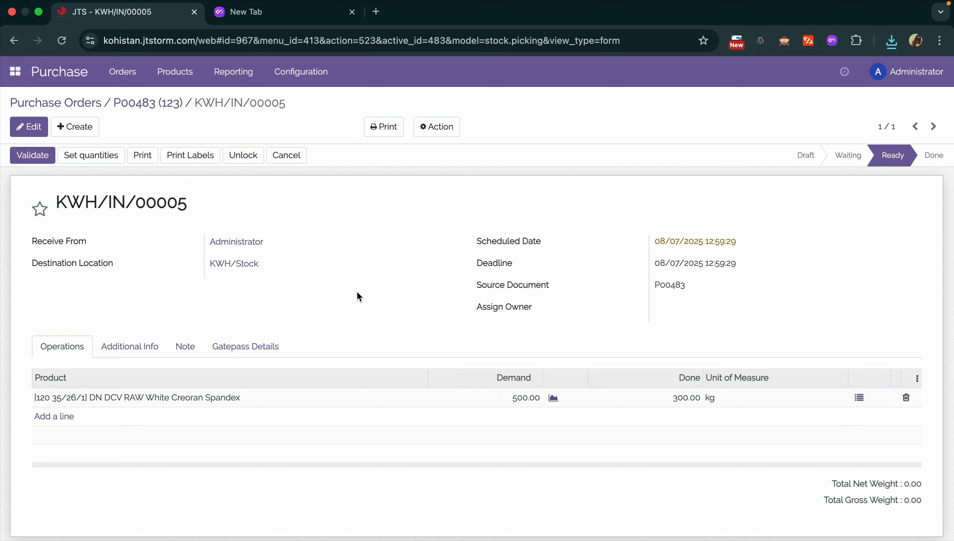
left_click(36, 160)
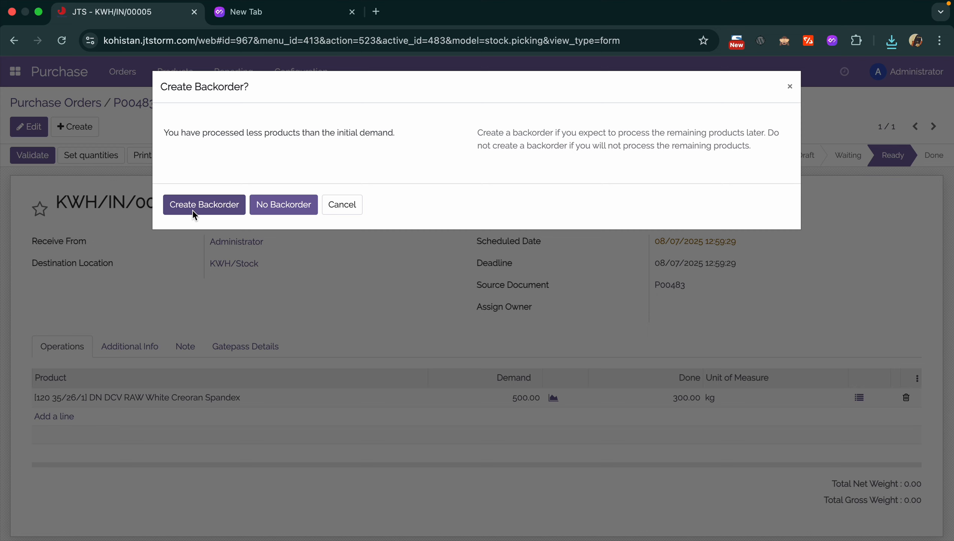
left_click(192, 210)
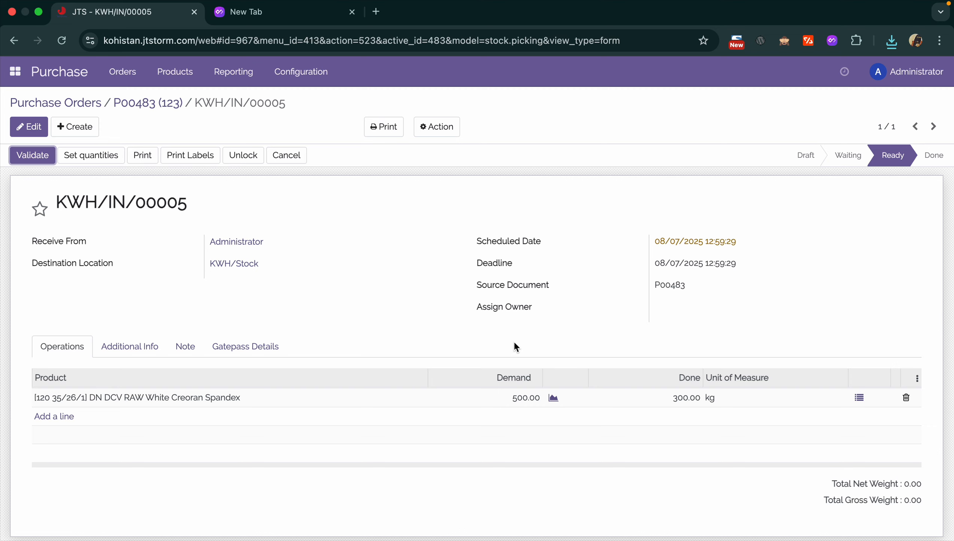
left_click(97, 157)
left_click(23, 156)
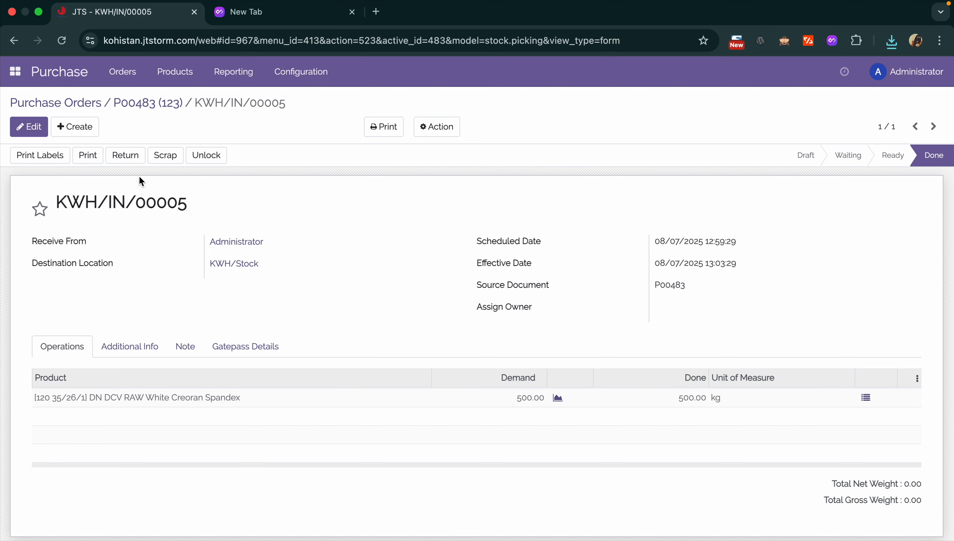
- Back on P00483, check the Spandex line and its Purchased analysis showing 500.00 kg received
left_click(151, 108)
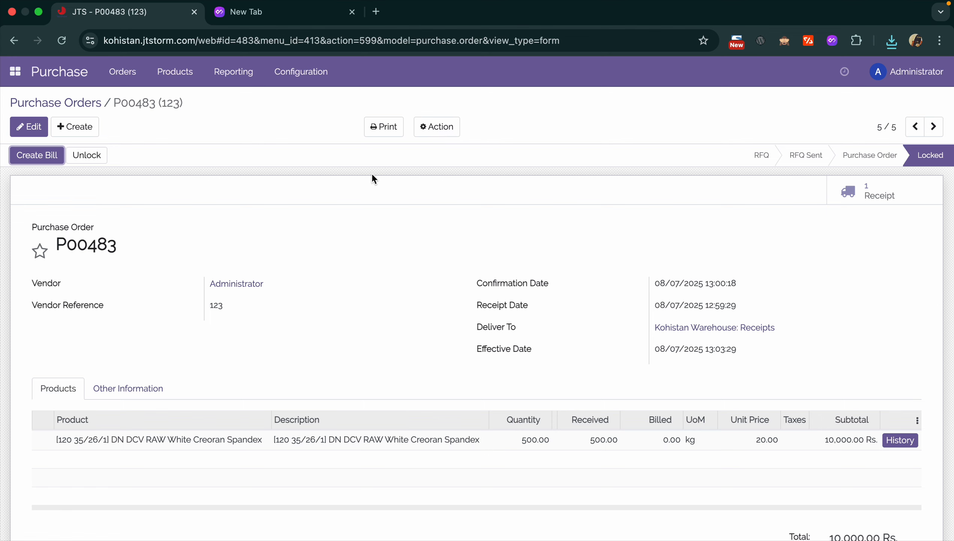
left_click(203, 444)
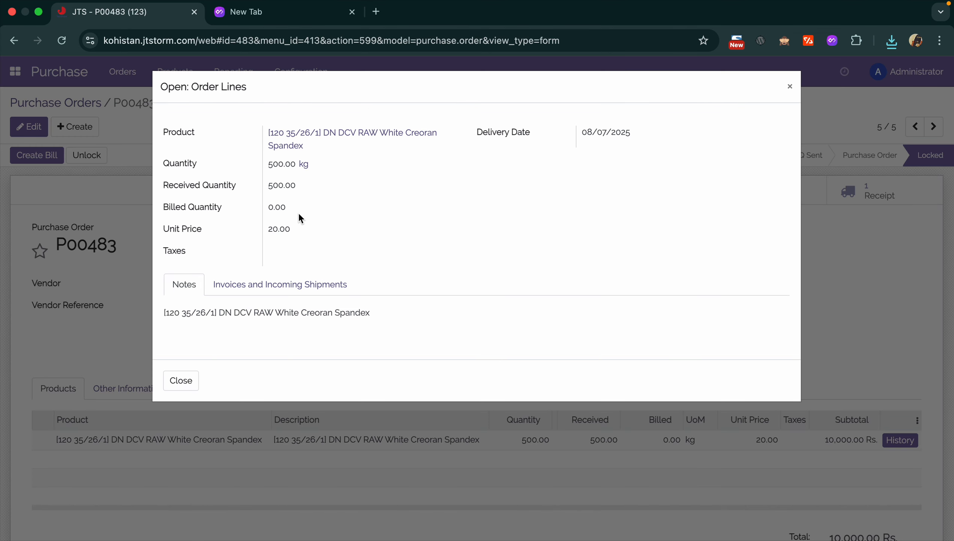
key("Escape")
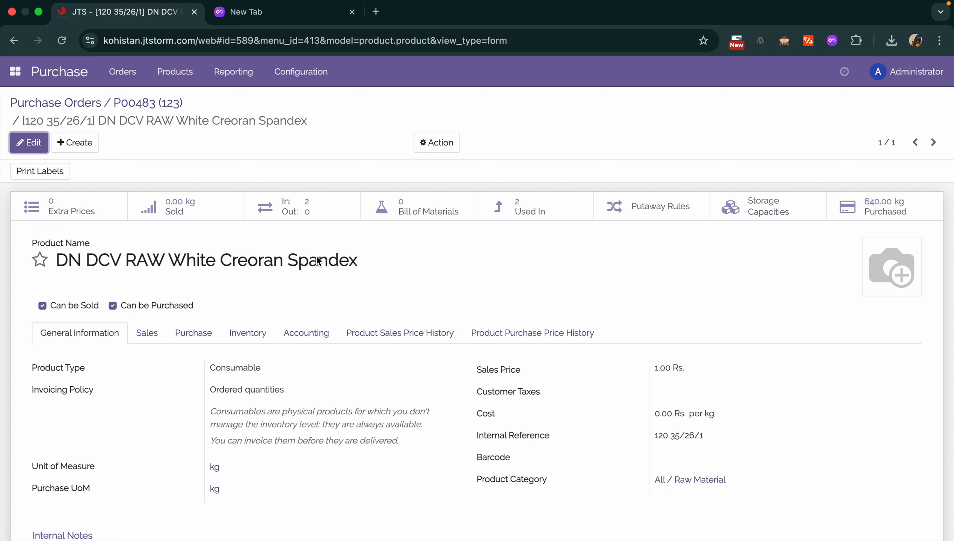
left_click(869, 203)
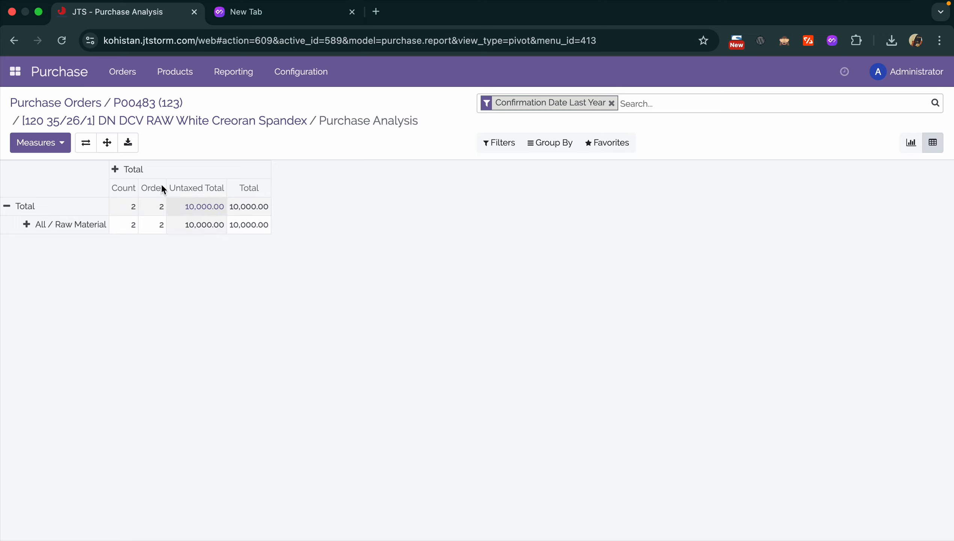
left_click(134, 104)
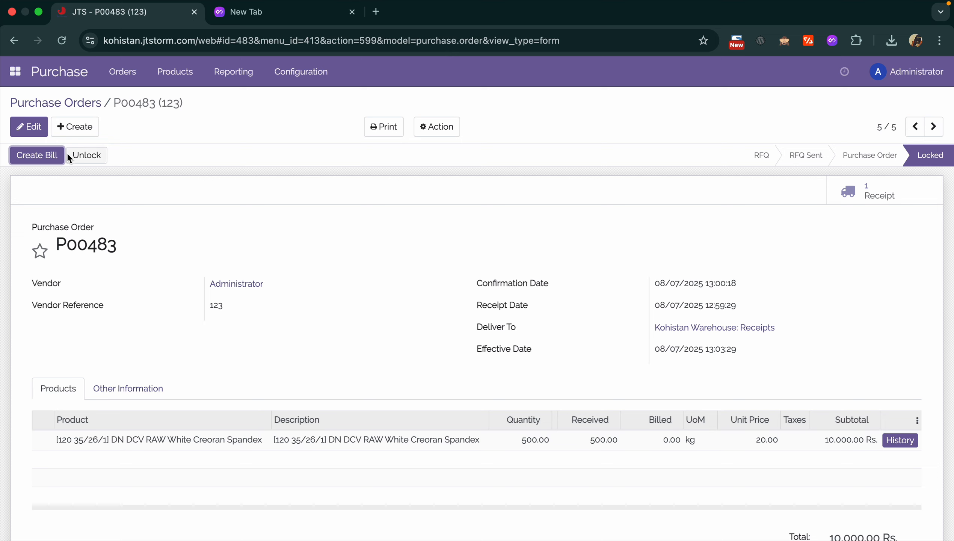
- Create the vendor bill dated 08/07/2025, save it and confirm it for 10,000.00 Rs
left_click(51, 156)
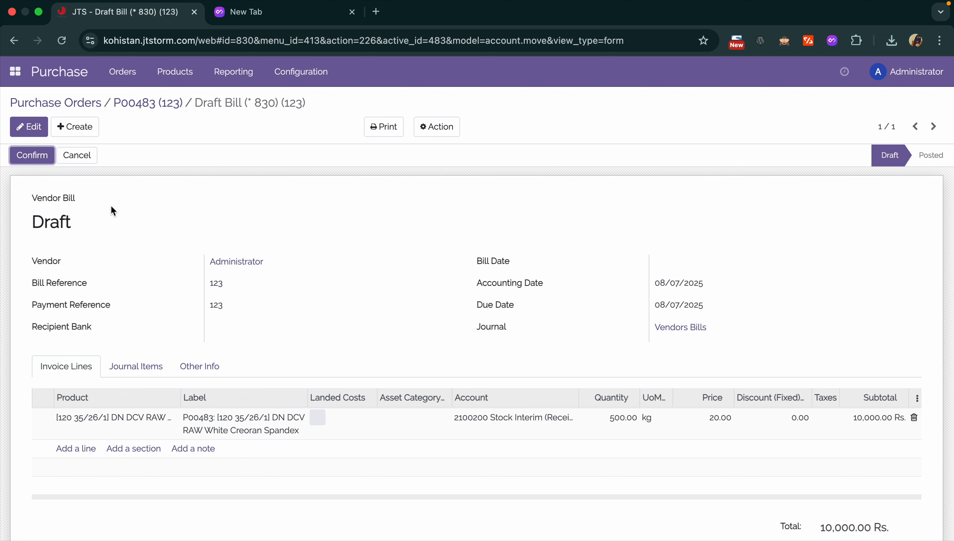
left_click(24, 132)
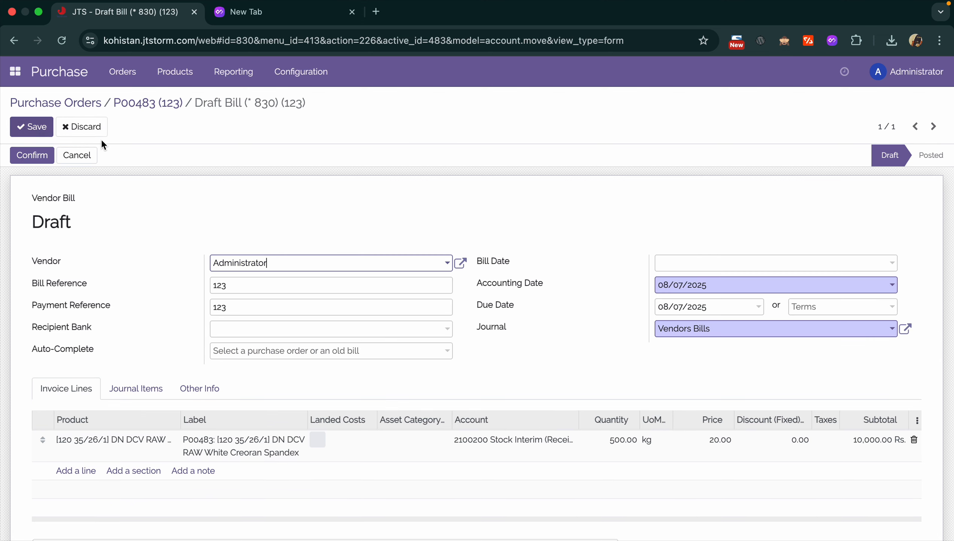
left_click(761, 262)
left_click(775, 356)
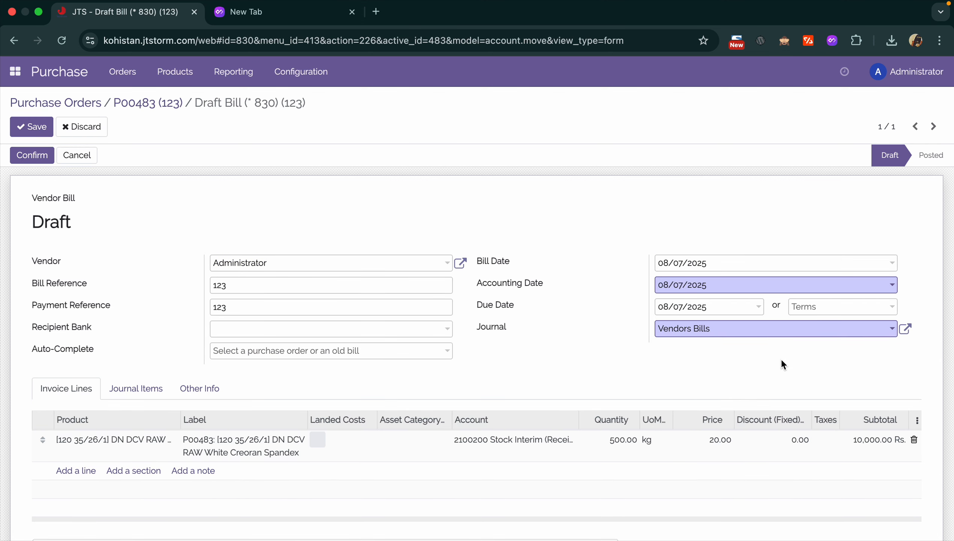
left_click(29, 129)
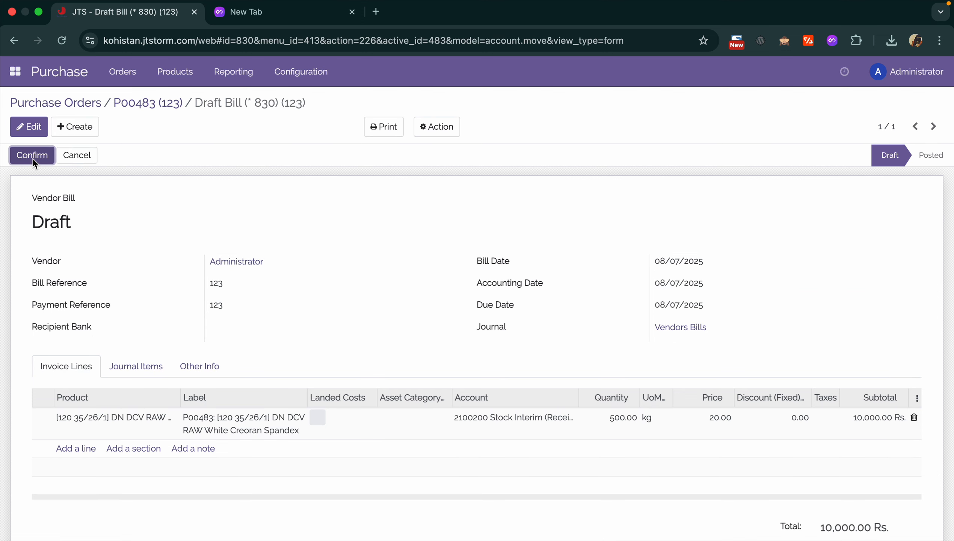
left_click(32, 155)
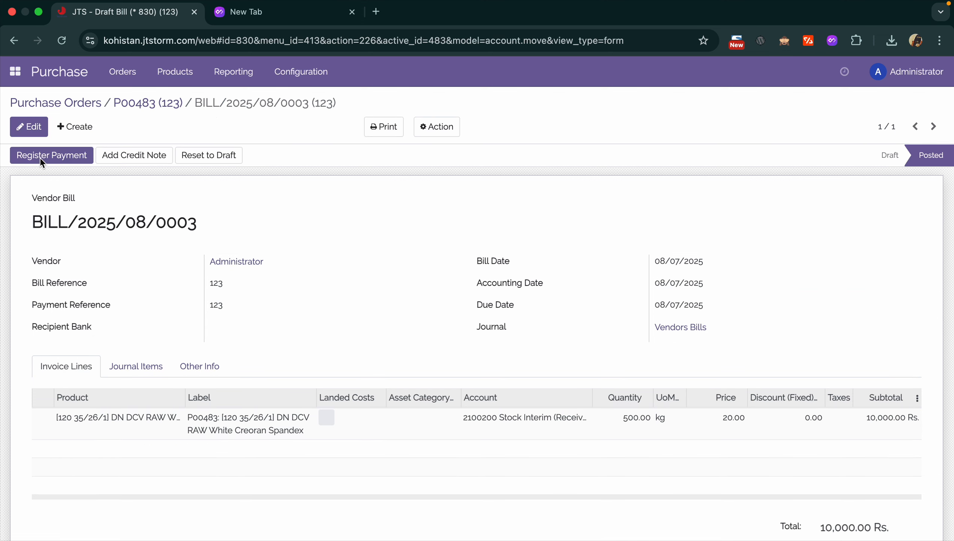
- Print the bill as an invoice, then register a 5,000 Rs. Bank payment against it
left_click(389, 132)
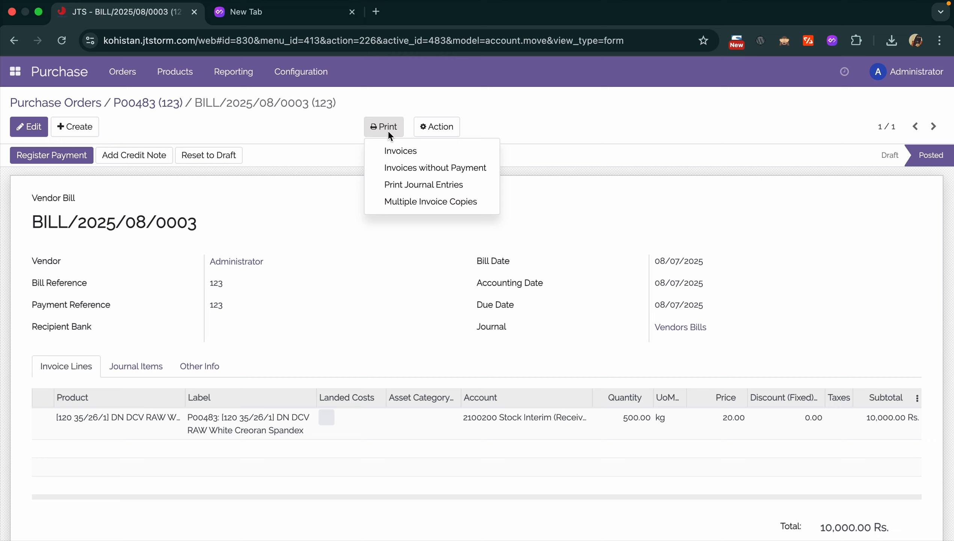
left_click(394, 152)
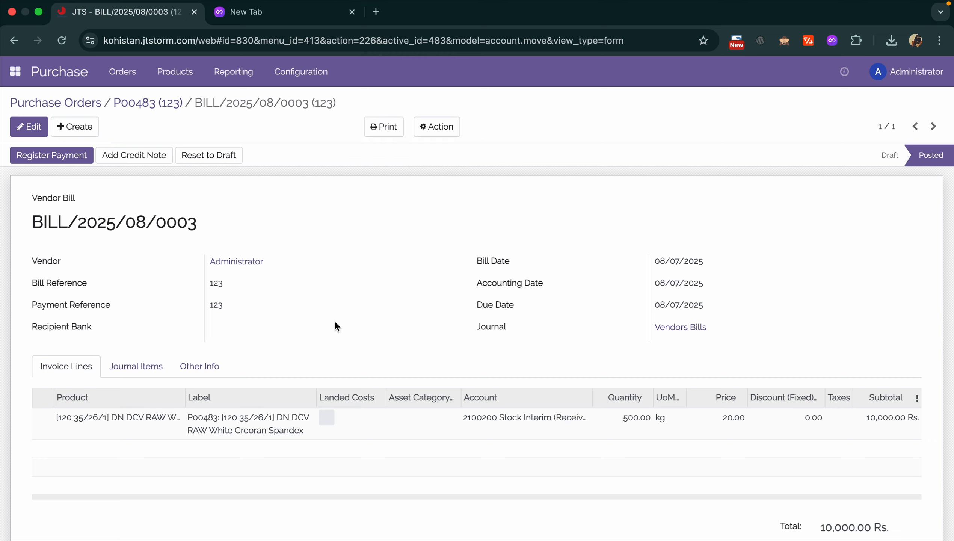
left_click(76, 155)
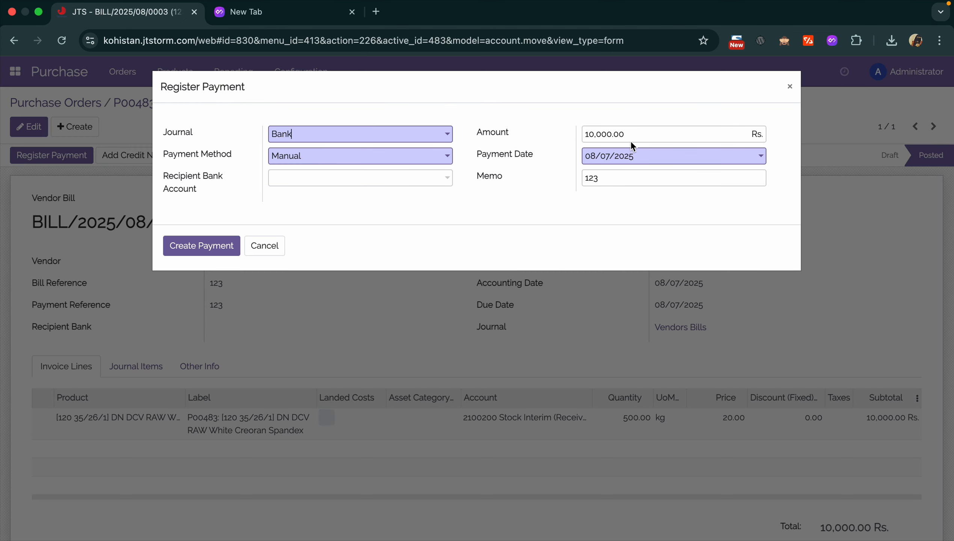
left_click(637, 134)
double_click(637, 133)
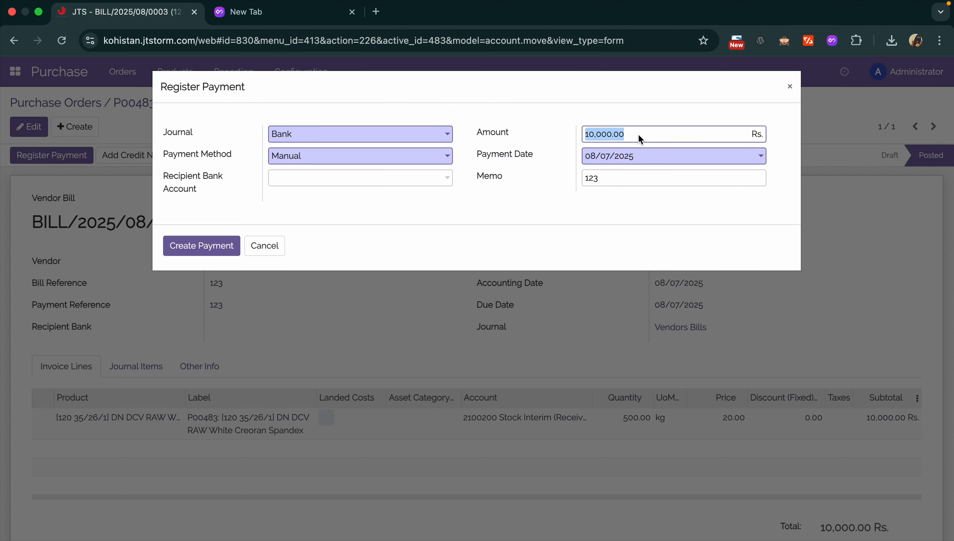
type("5000")
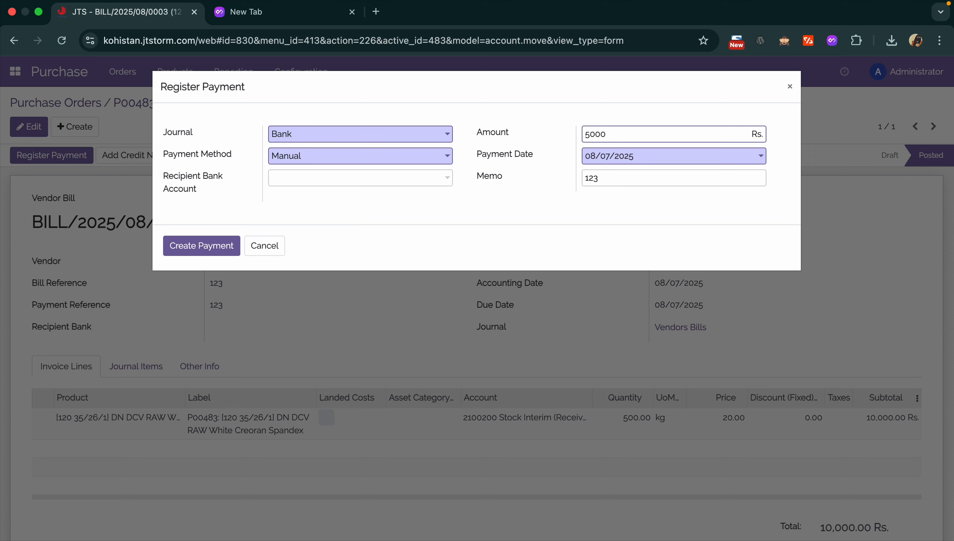
left_click(358, 136)
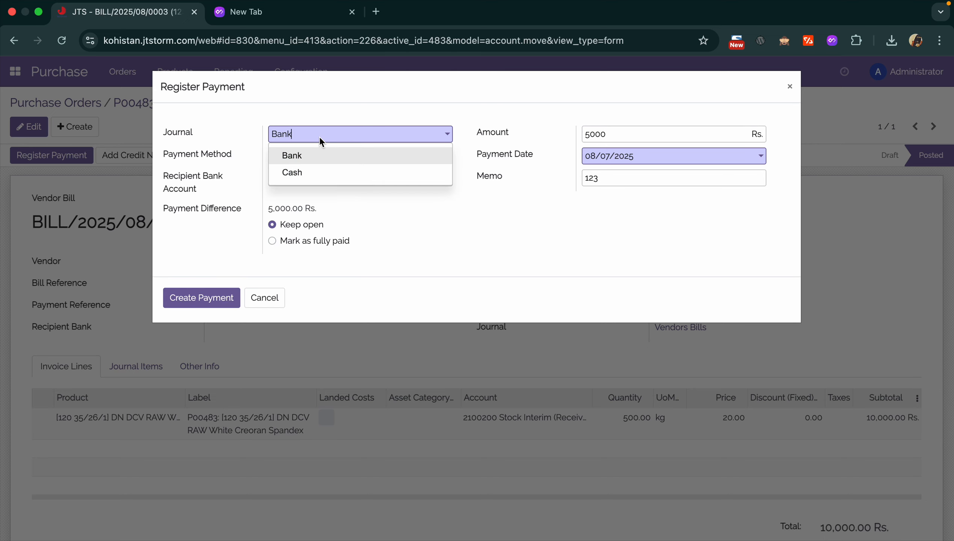
left_click(319, 137)
left_click(304, 138)
left_click(362, 286)
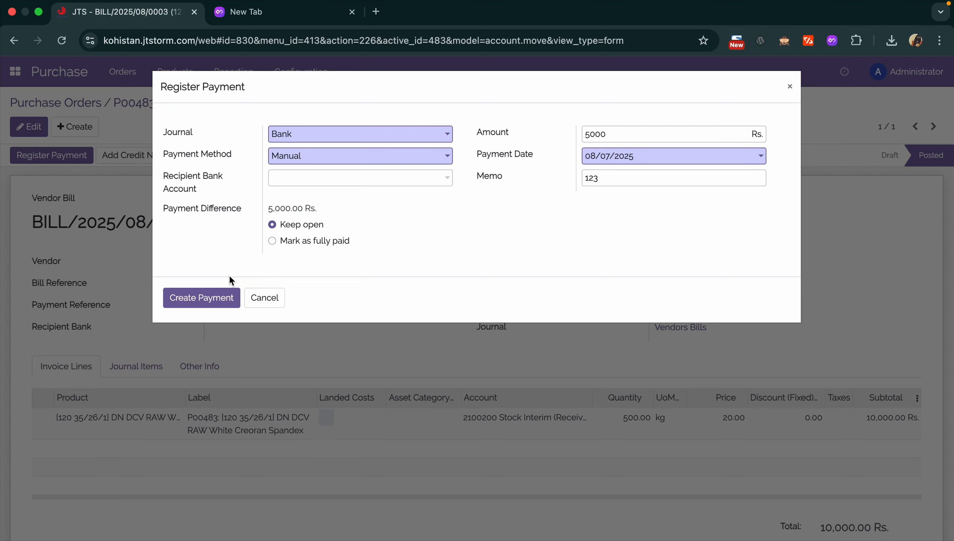
left_click(207, 295)
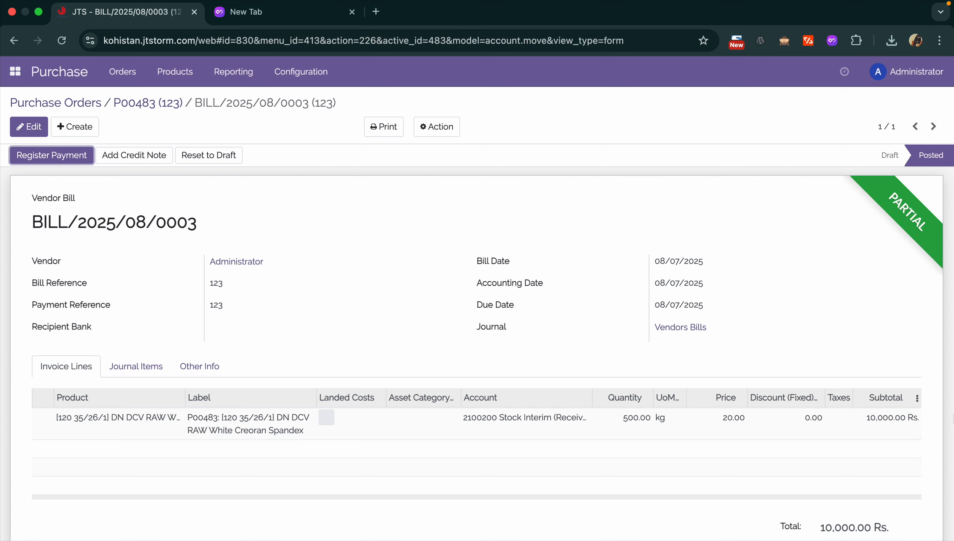
- Register a second 3,000 Rs. payment dated 08/01/2025, leaving 2,000 Rs. due
scroll(787, 152, "down", 8)
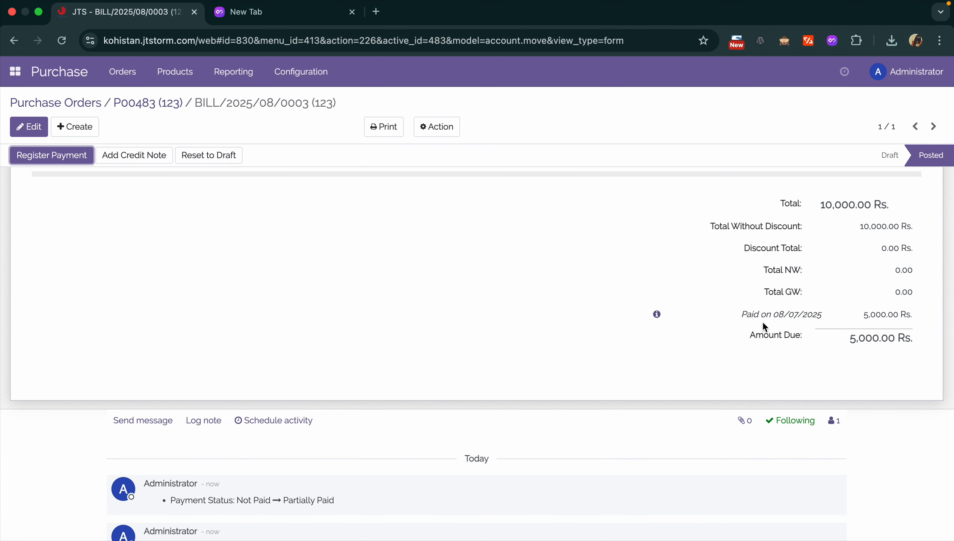
left_click_drag(742, 318, 822, 316)
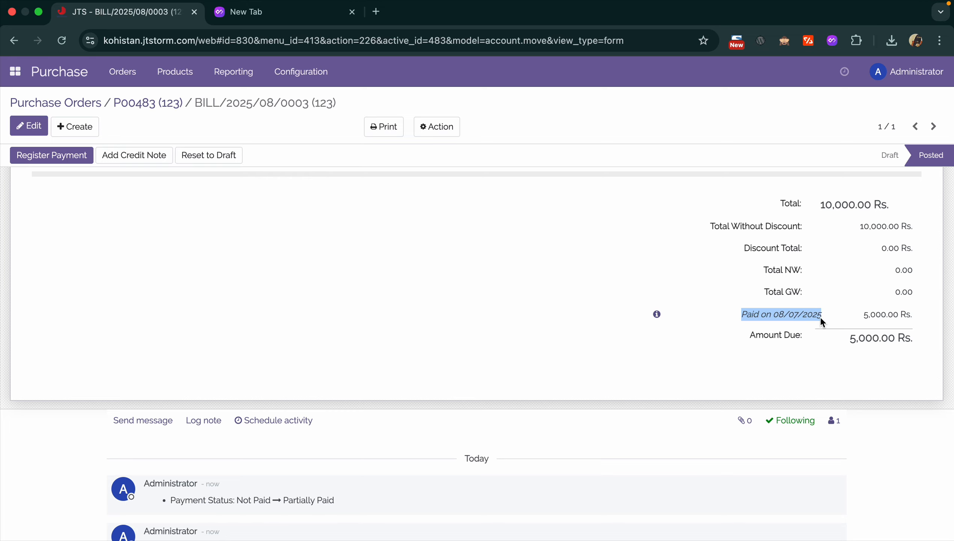
scroll(643, 452, "up", 8)
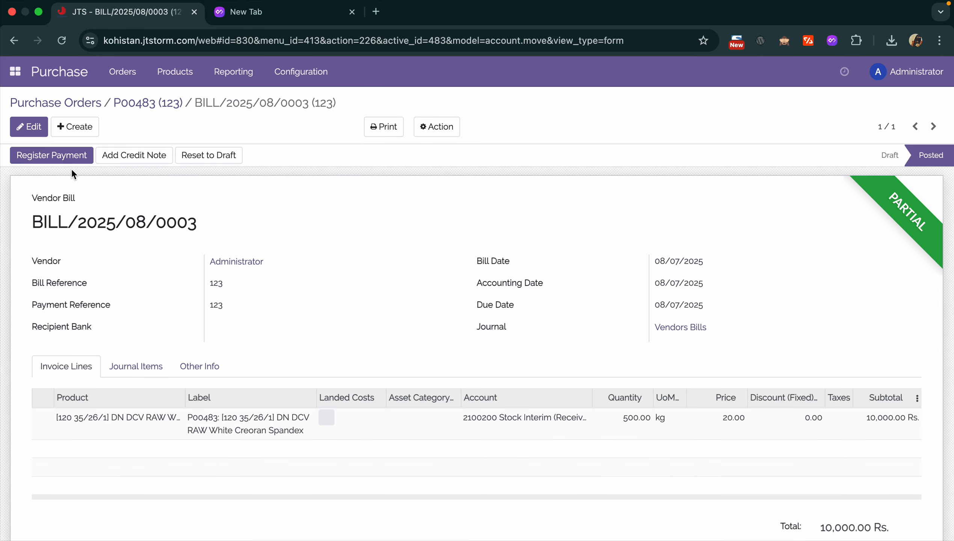
left_click(59, 152)
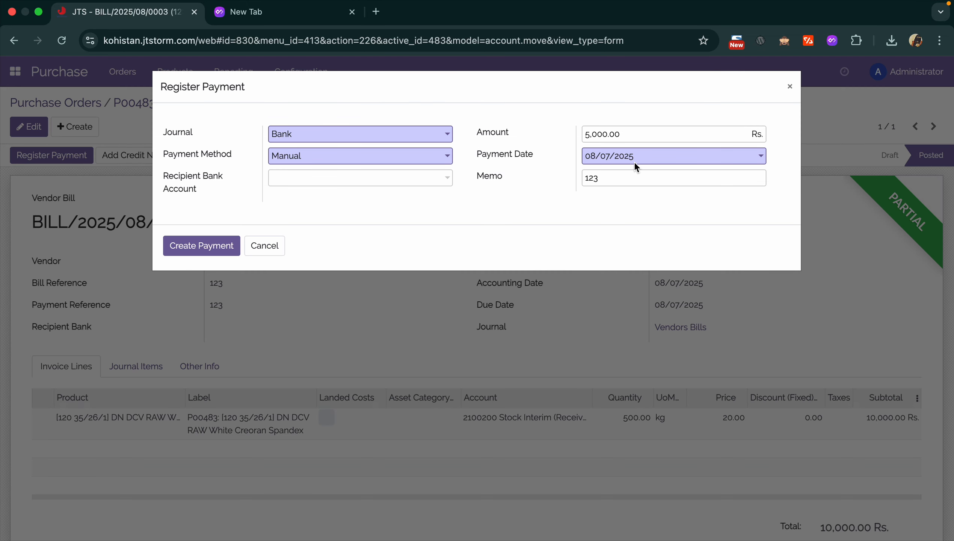
left_click(607, 155)
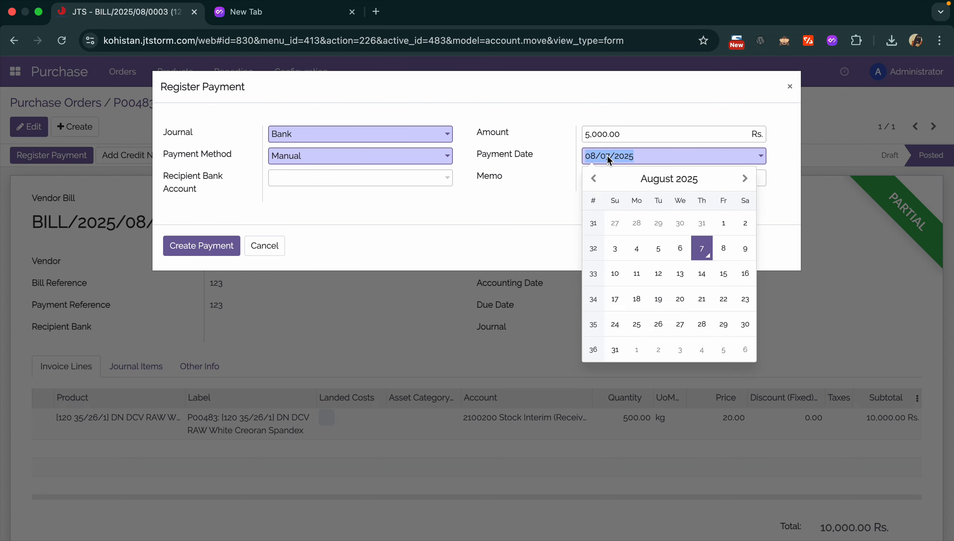
left_click(687, 182)
left_click(686, 249)
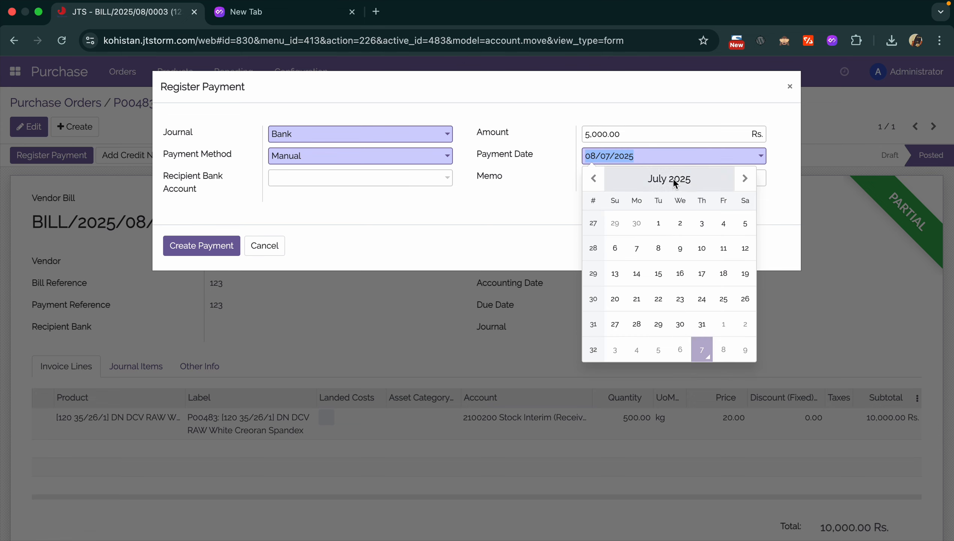
left_click(693, 181)
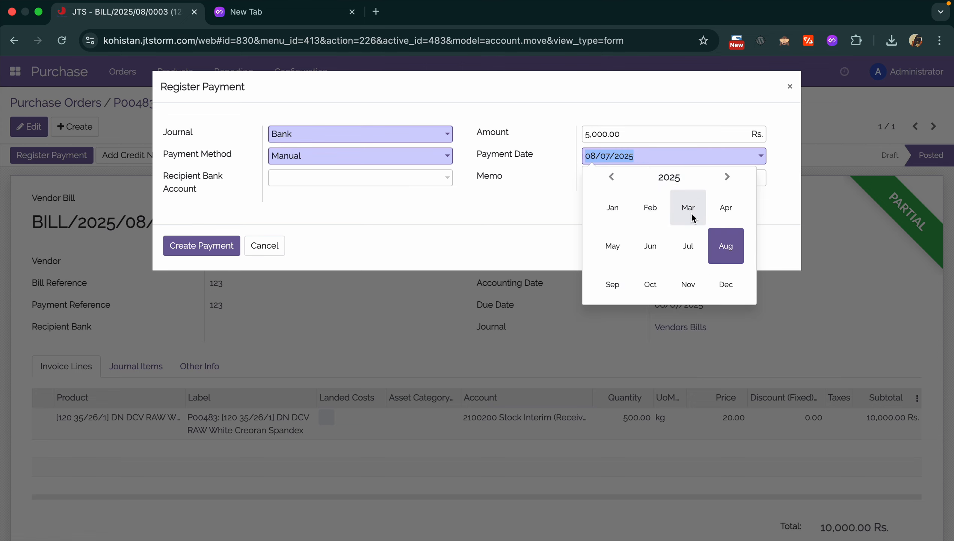
left_click(734, 246)
left_click(719, 222)
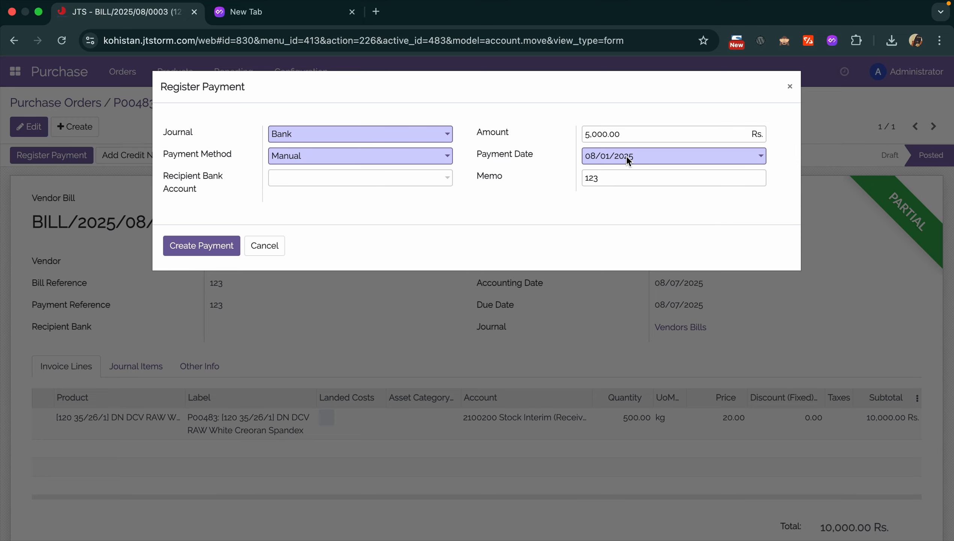
left_click_drag(629, 132, 476, 129)
type("300")
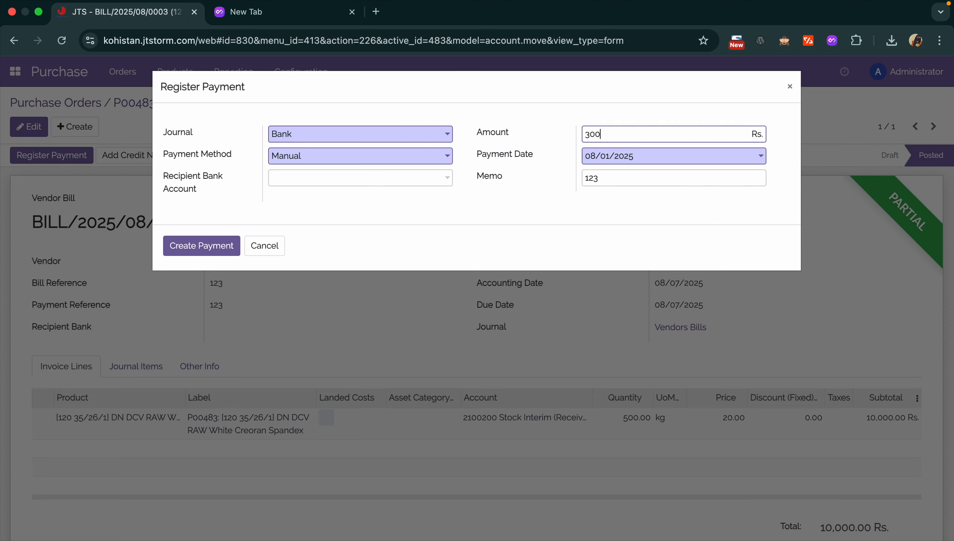
type("0")
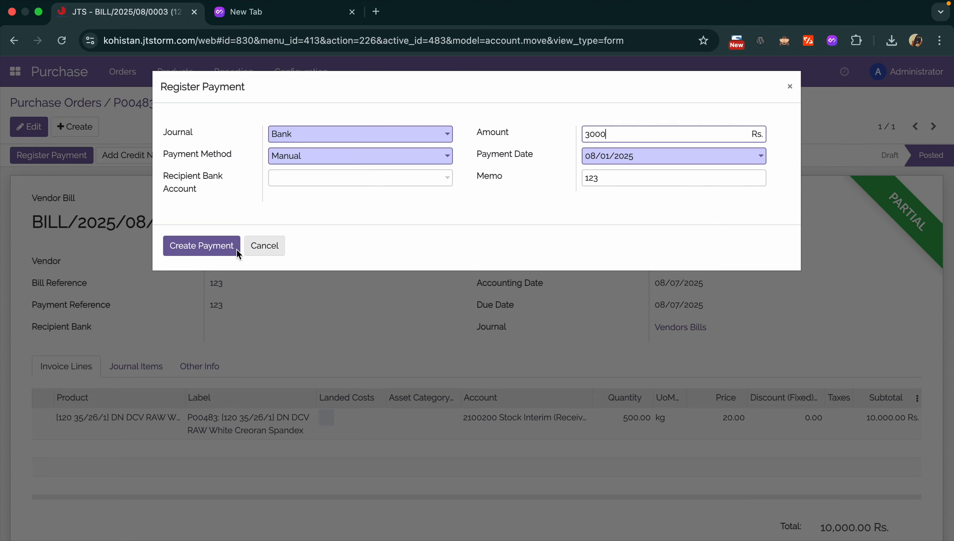
left_click(216, 244)
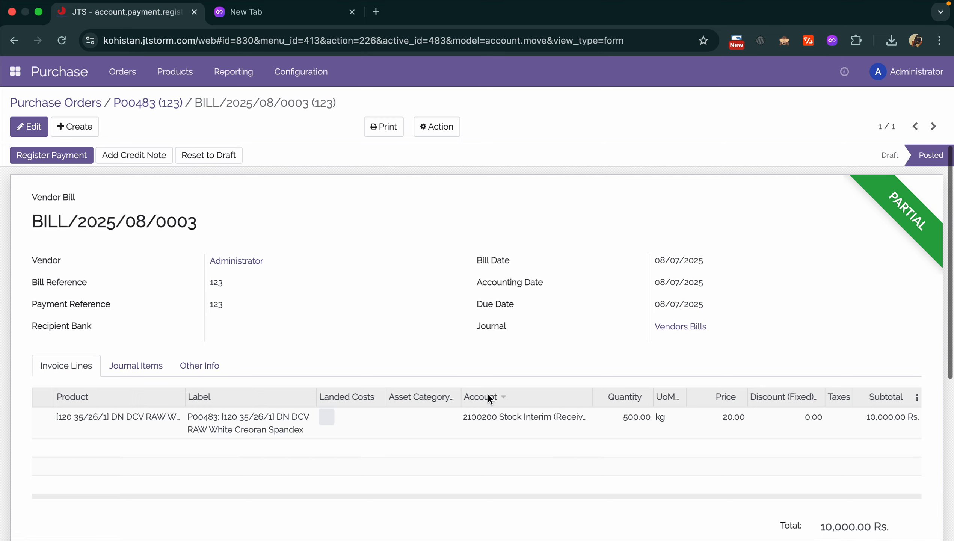
- Download the bill as an Invoices PDF
scroll(487, 394, "down", 10)
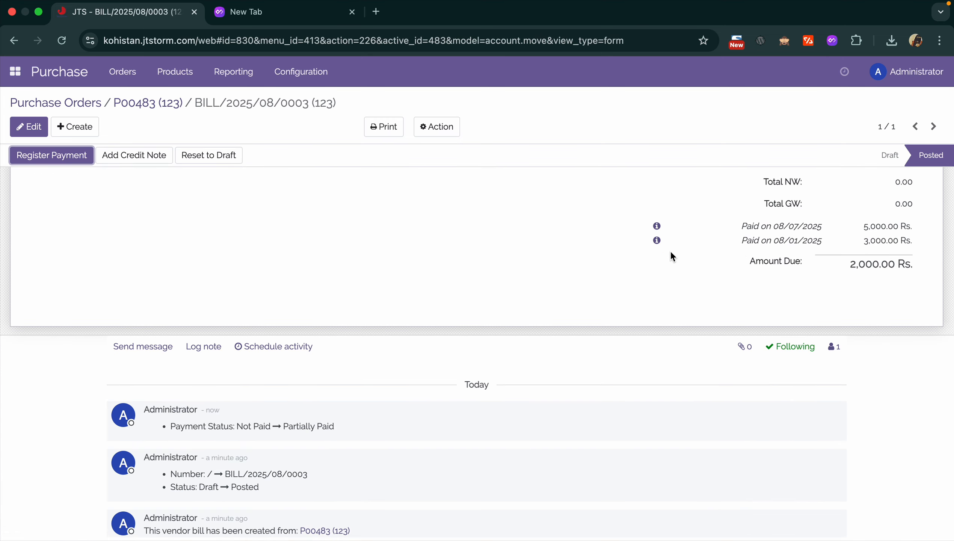
scroll(670, 251, "up", 10)
left_click(384, 127)
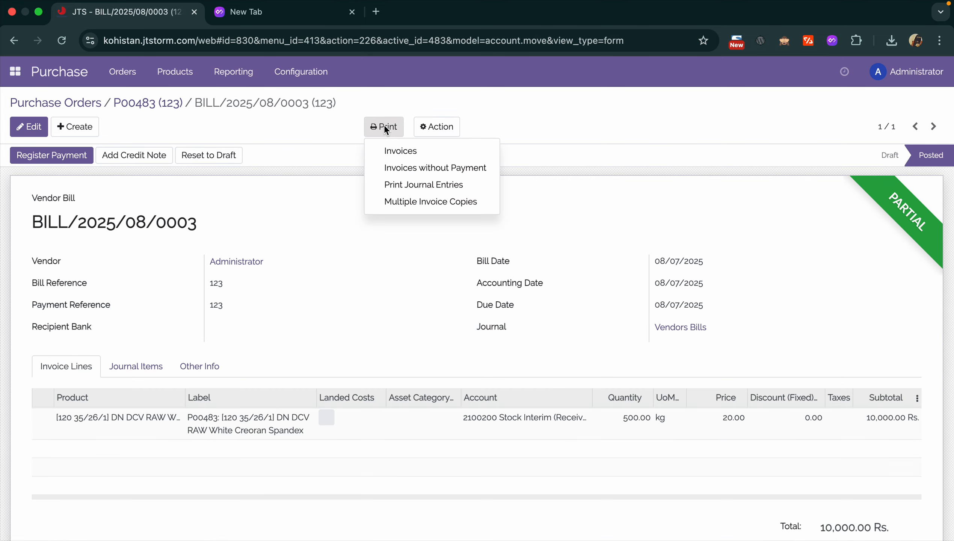
left_click(396, 151)
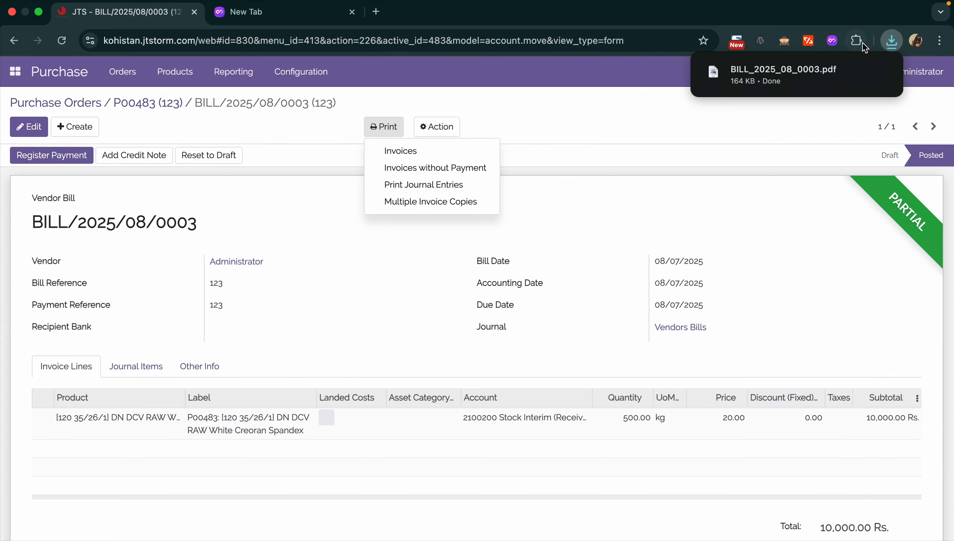
- Open BILL_2025_08_0003.pdf, check both payments and 2,000.00 Rs. due, then return to Odoo
left_click(720, 73)
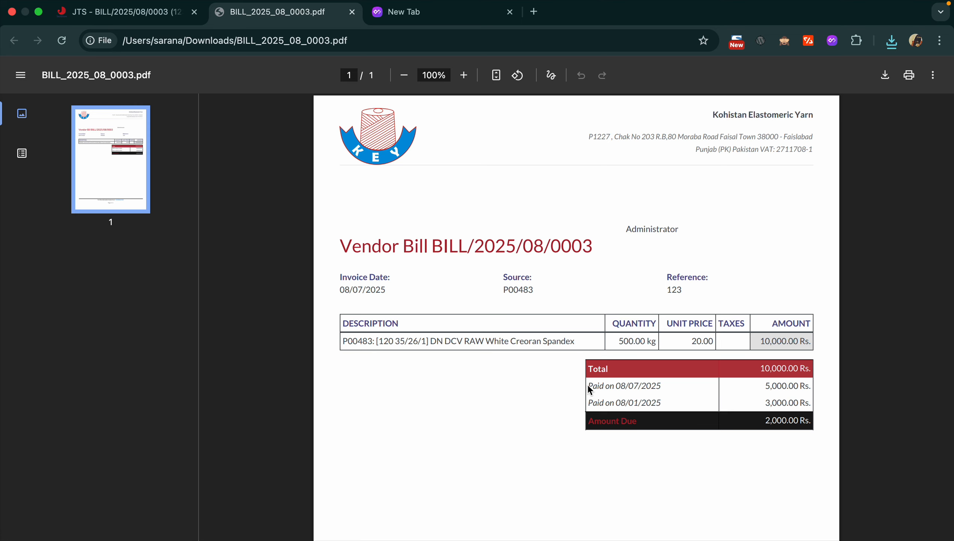
left_click_drag(589, 390, 666, 387)
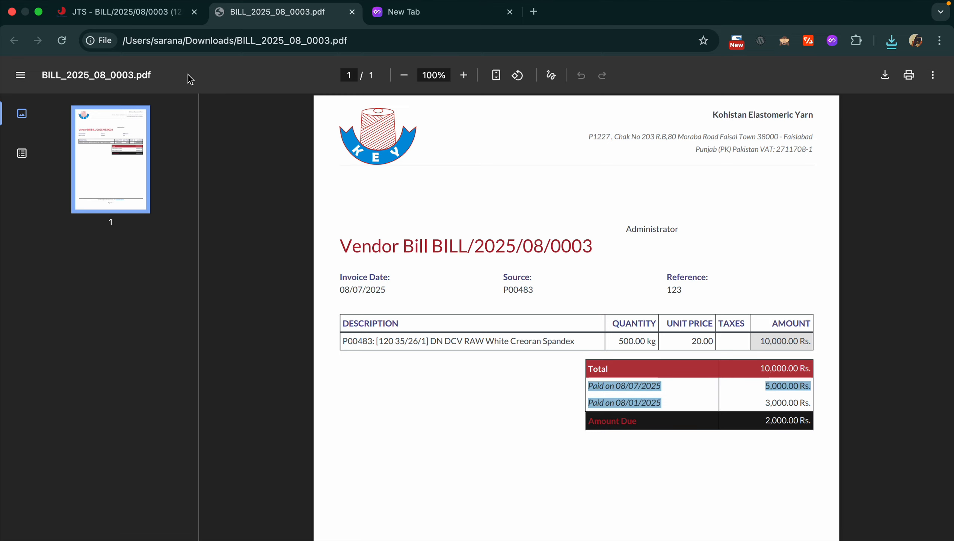
left_click(155, 12)
left_click(306, 252)
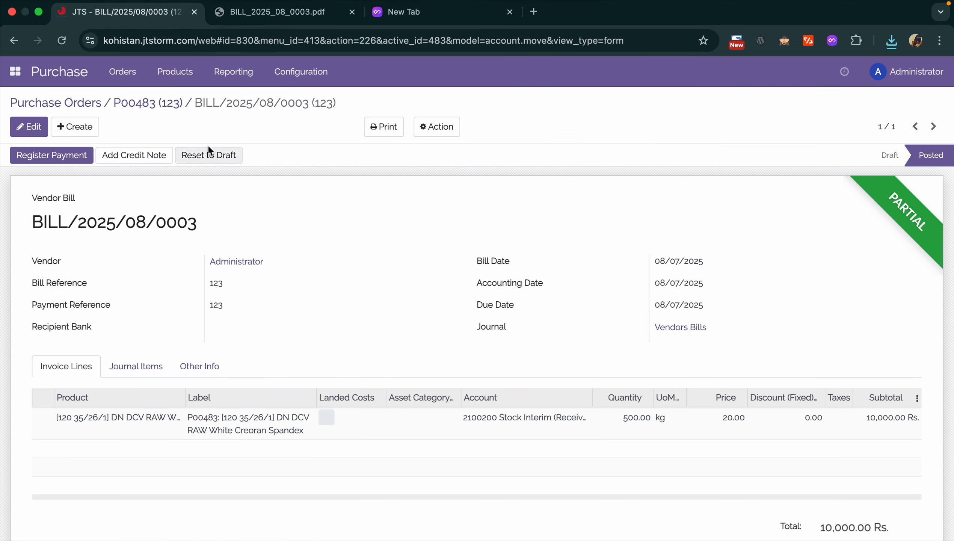
- Open Orders > Purchase Orders and turn on the Vendor Reference and Untaxed optional columns
left_click(118, 71)
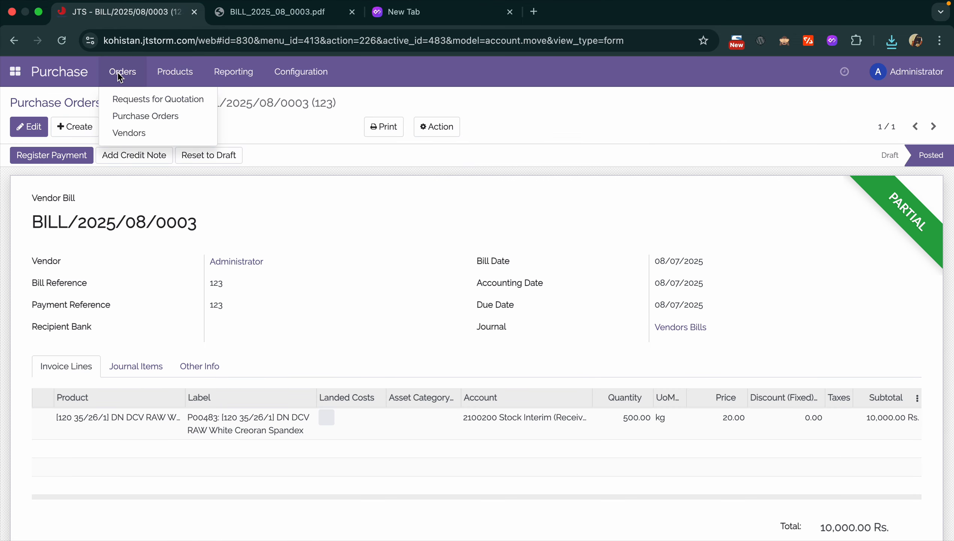
left_click(134, 121)
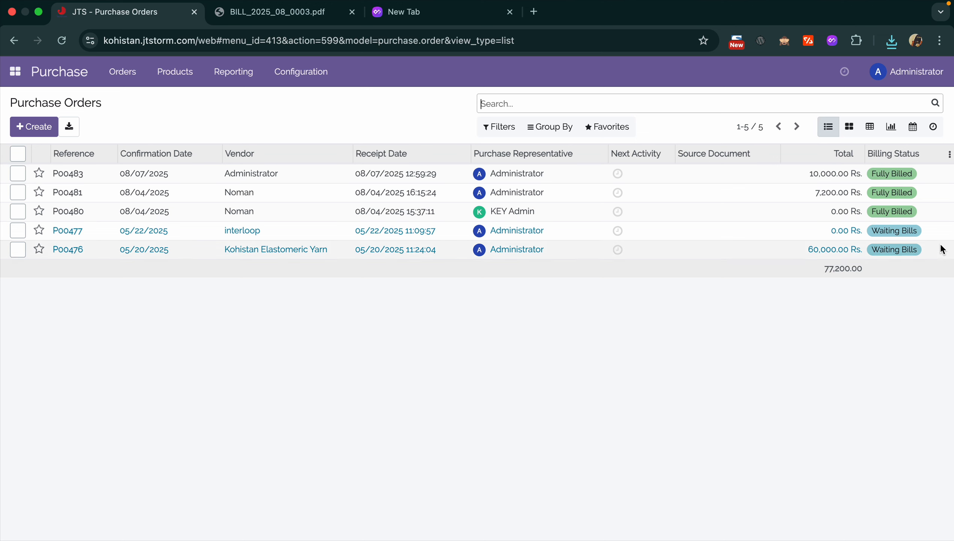
left_click(948, 154)
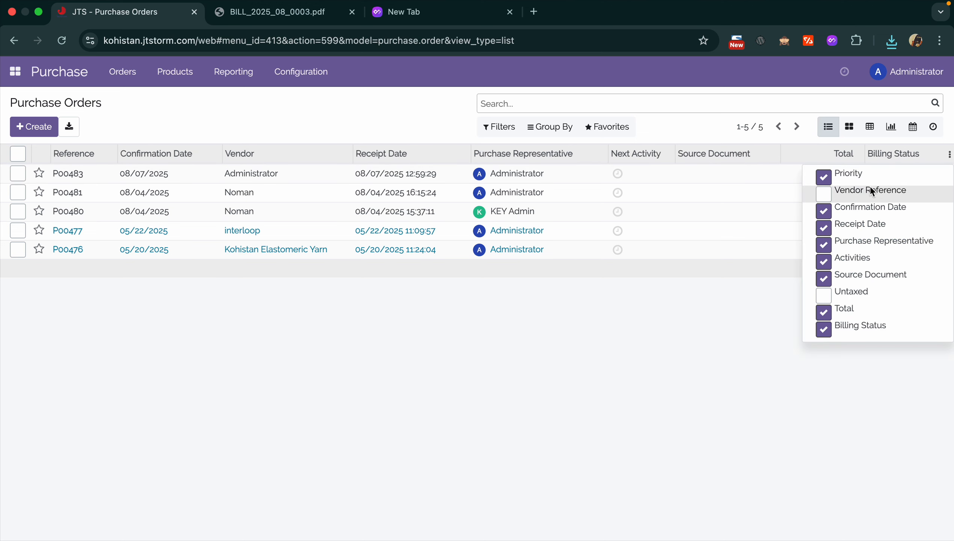
left_click(825, 196)
left_click(828, 294)
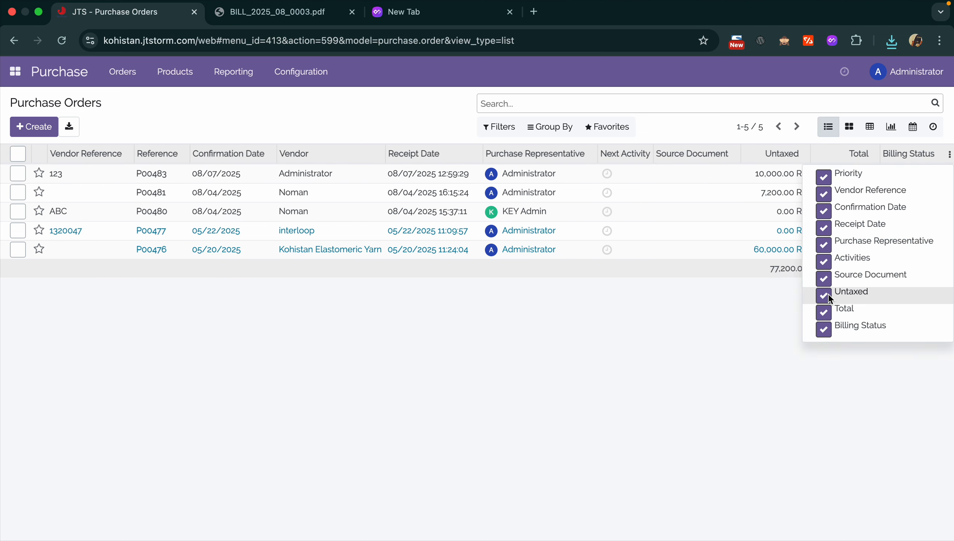
left_click(718, 321)
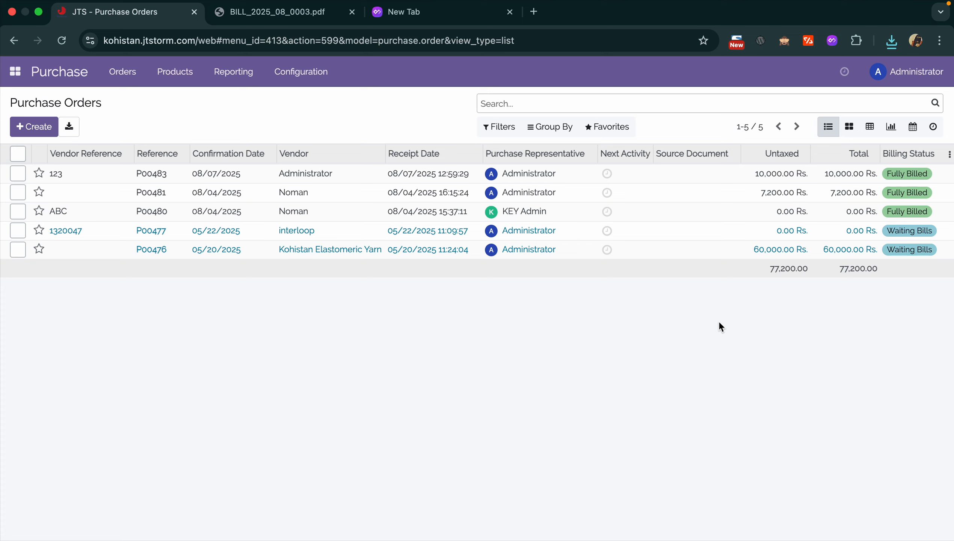
- Look over the purchase order Filters, including the custom filter option, then start a screen capture
left_click(504, 127)
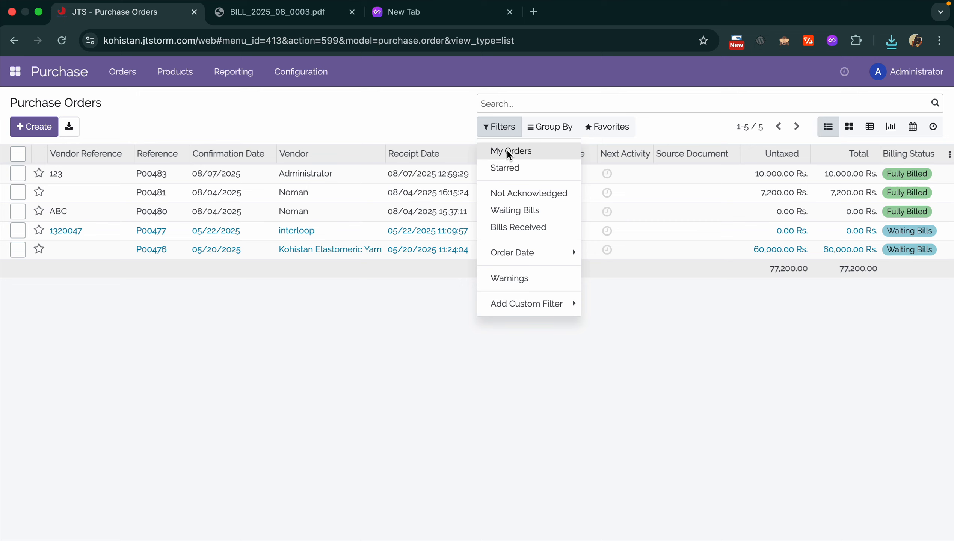
left_click(513, 304)
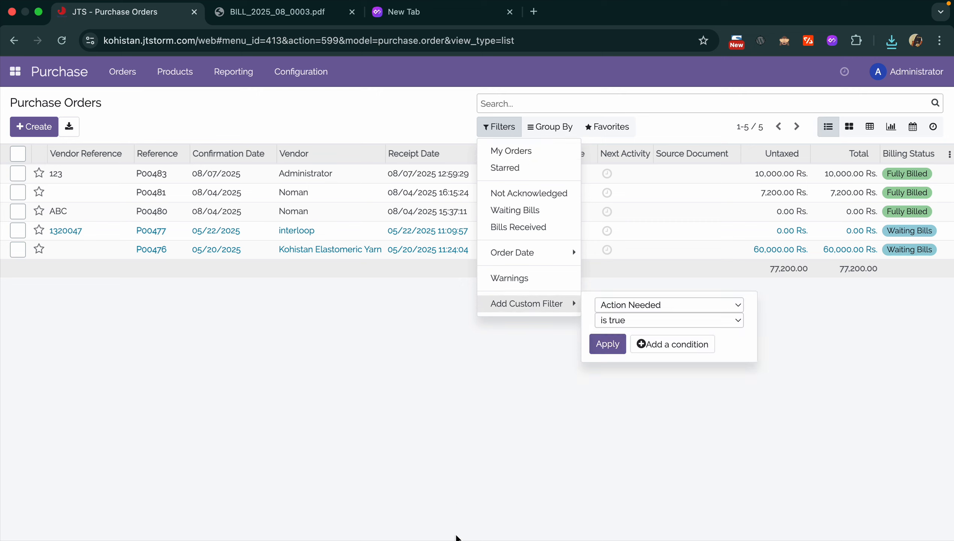
left_click(470, 421)
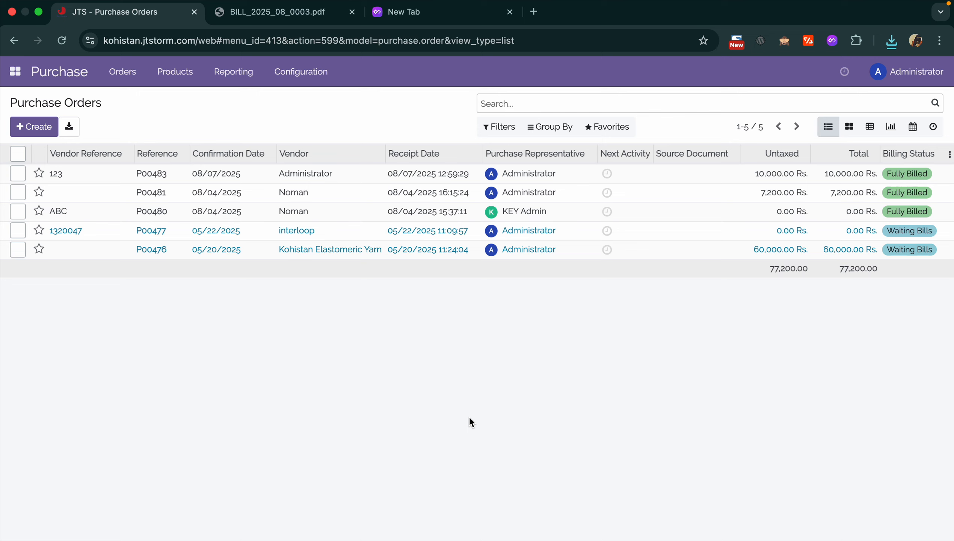
key("super+shift+5")
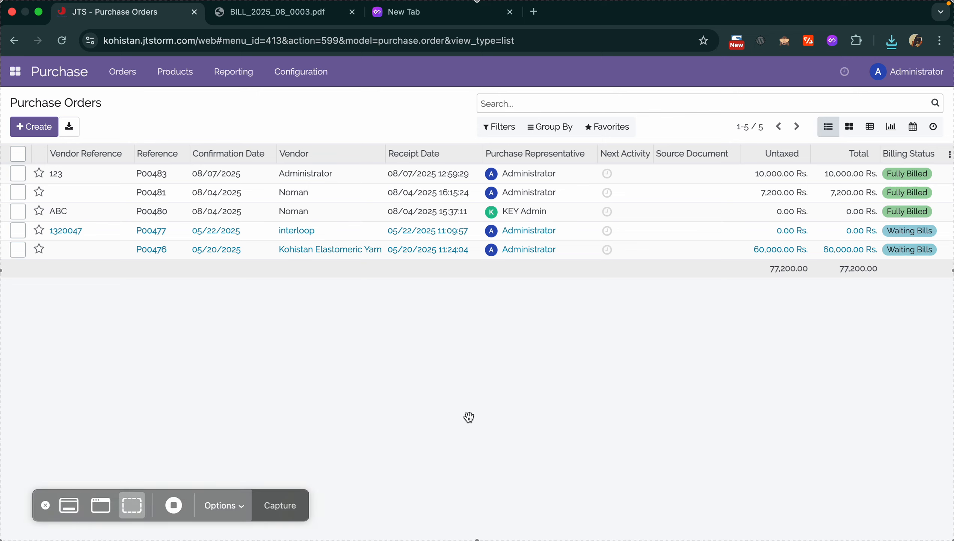